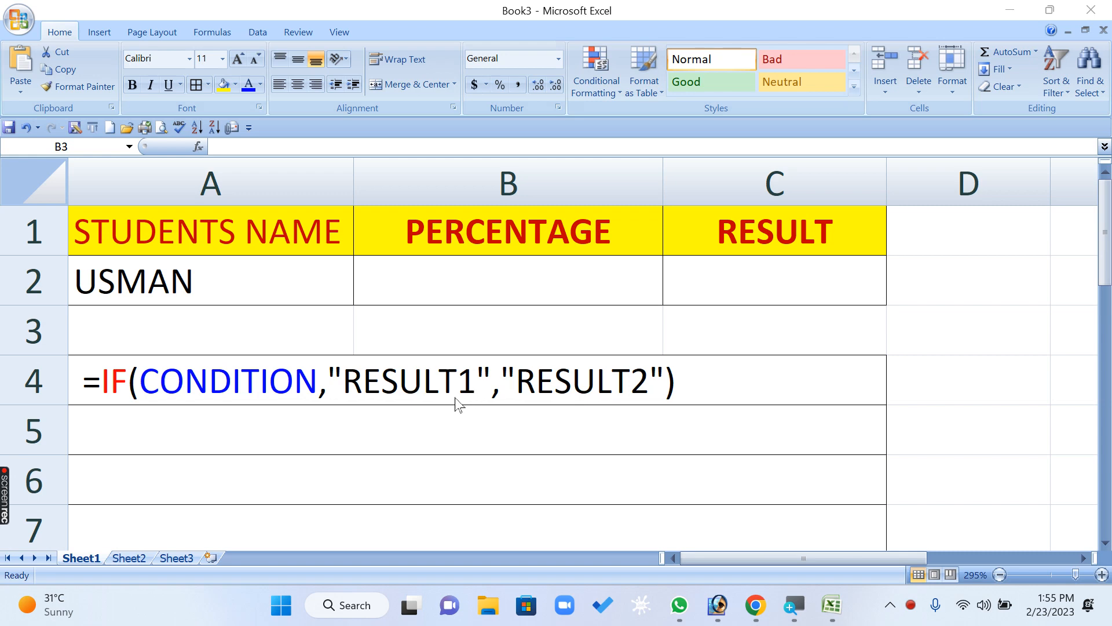
pyautogui.click(754, 276)
pyautogui.click(754, 275)
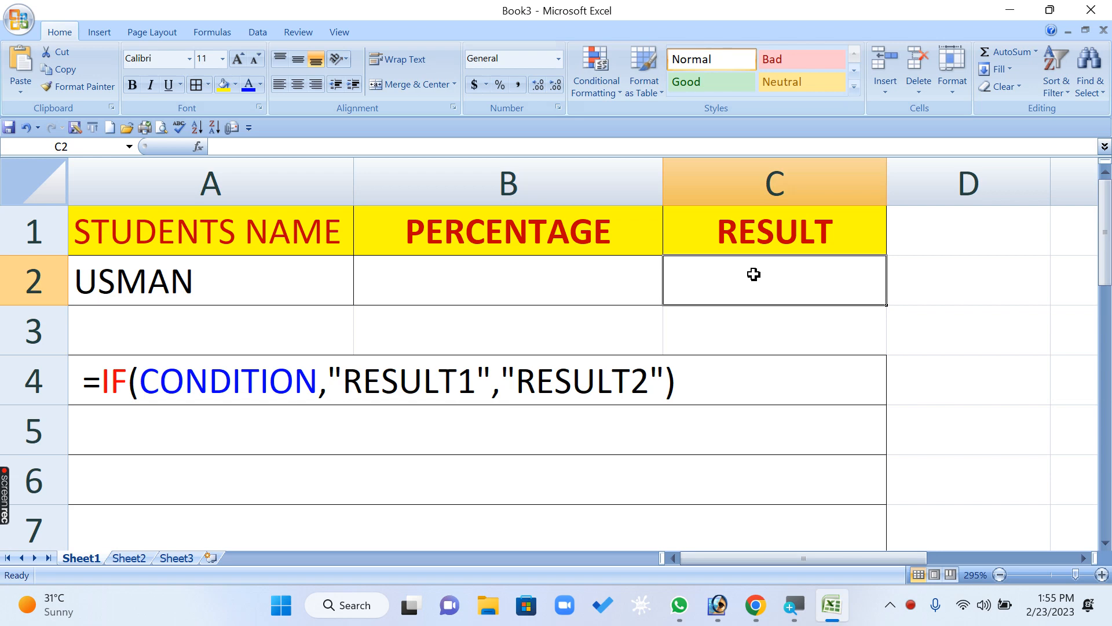
pyautogui.click(748, 423)
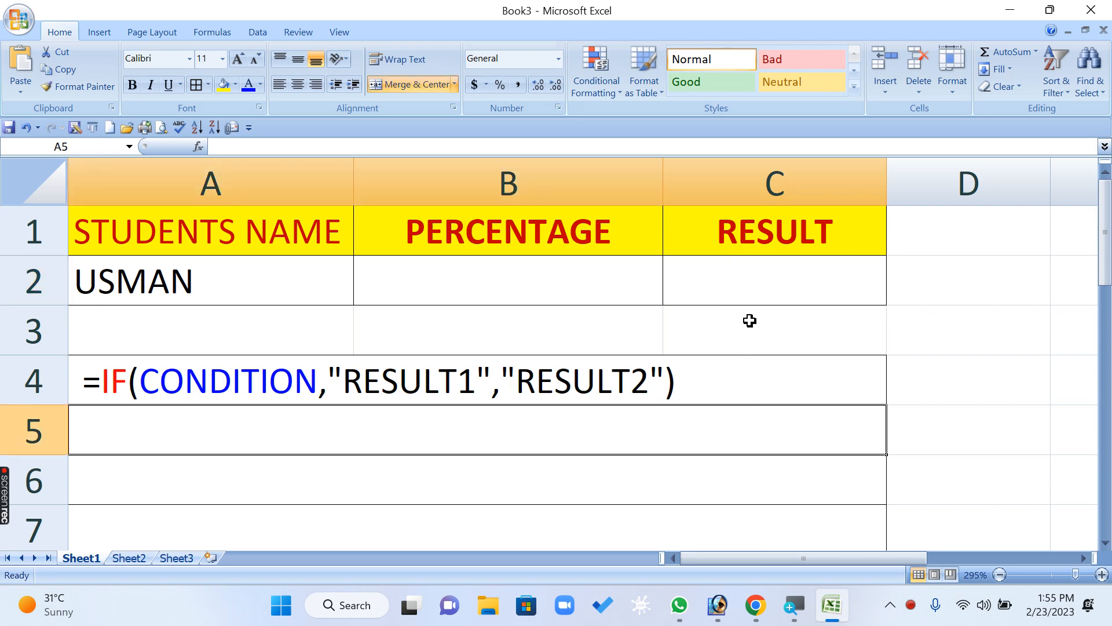
pyautogui.click(751, 300)
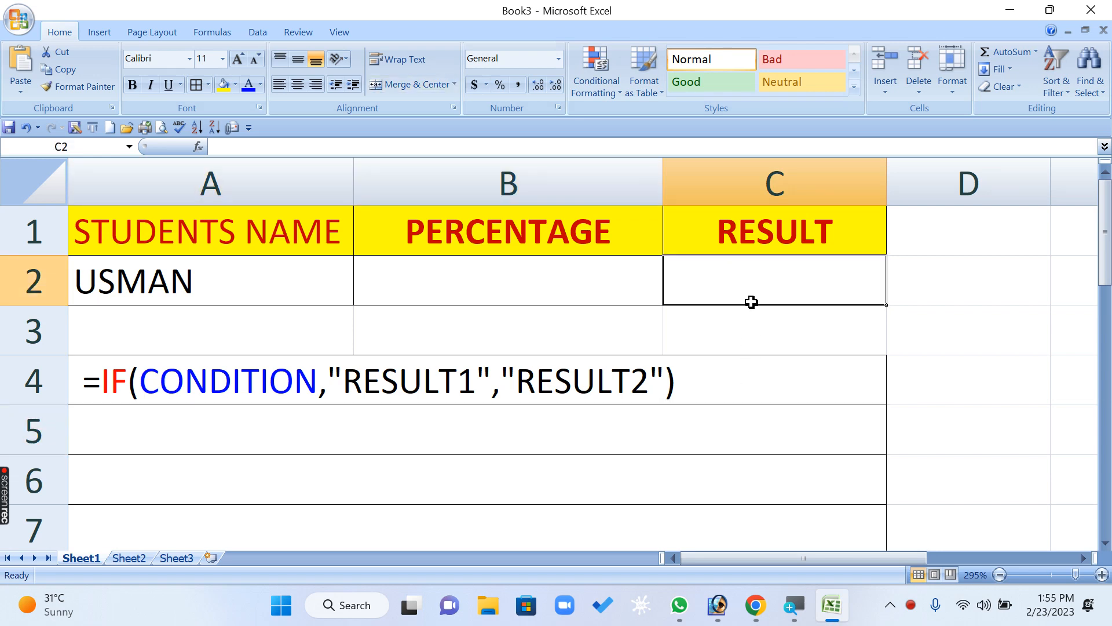
pyautogui.click(504, 276)
pyautogui.click(731, 269)
pyautogui.click(507, 279)
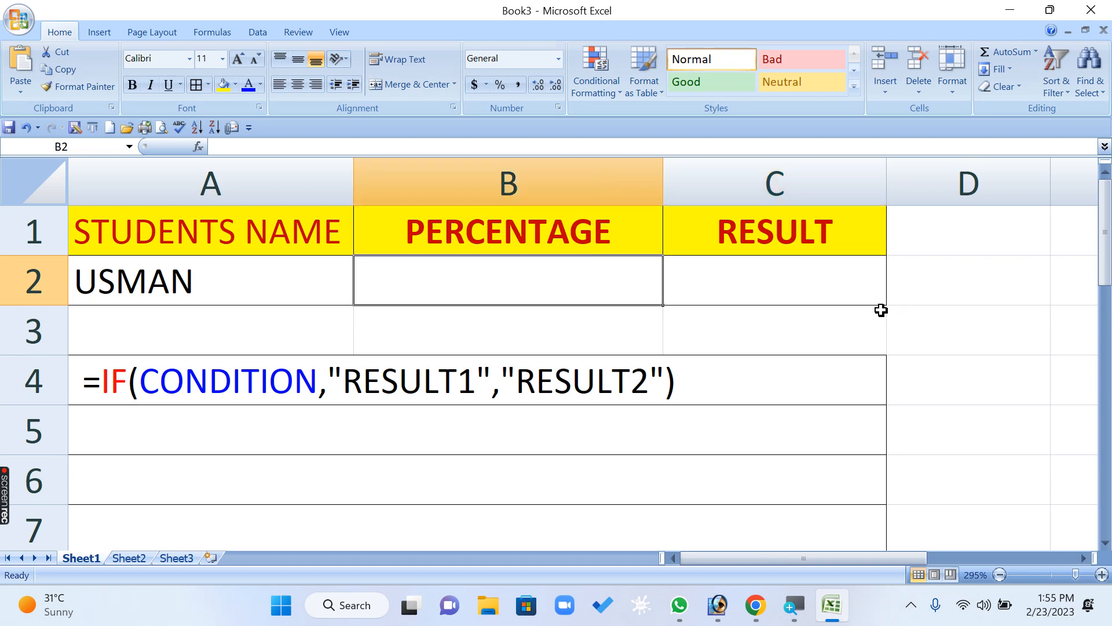
pyautogui.write('333')
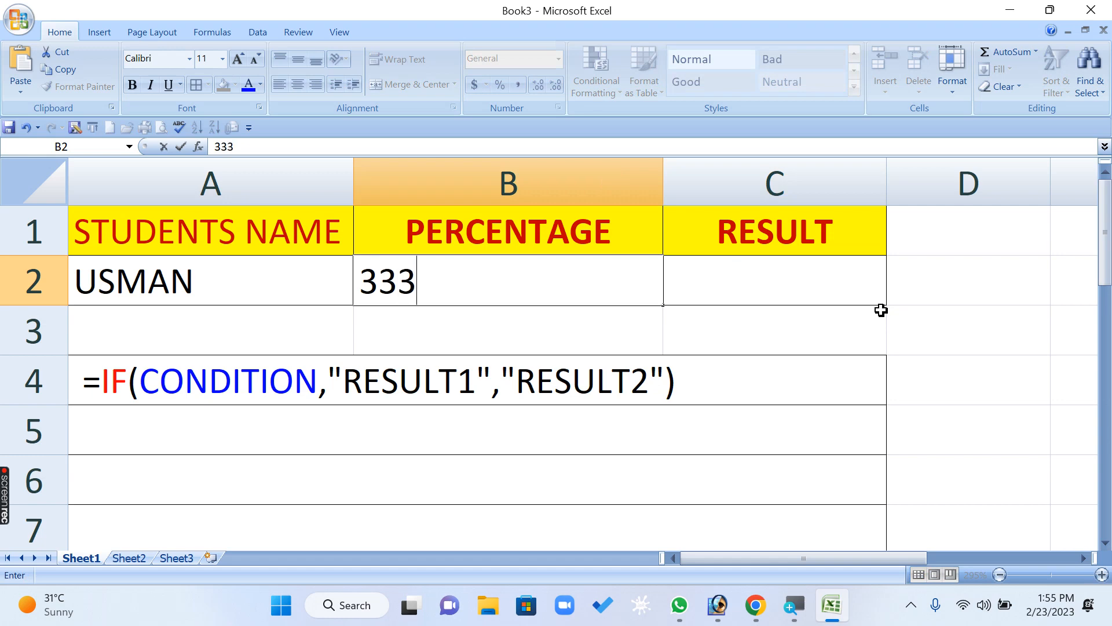
pyautogui.press('BackSpace')
pyautogui.press('BackSpace')
pyautogui.press('BackSpace')
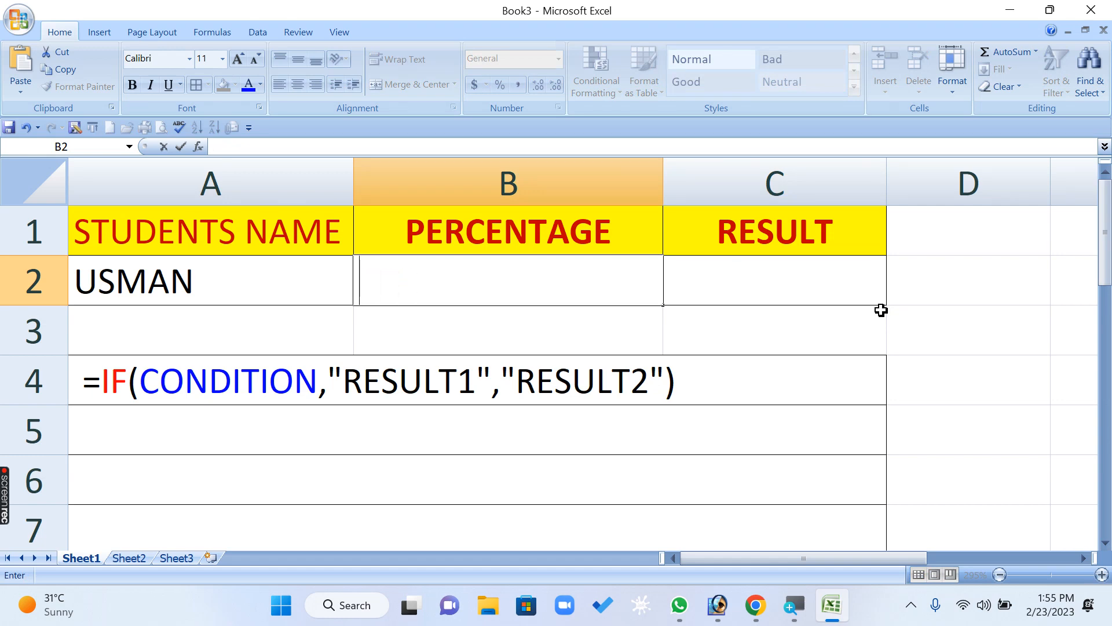
pyautogui.write('321')
pyautogui.press('BackSpace')
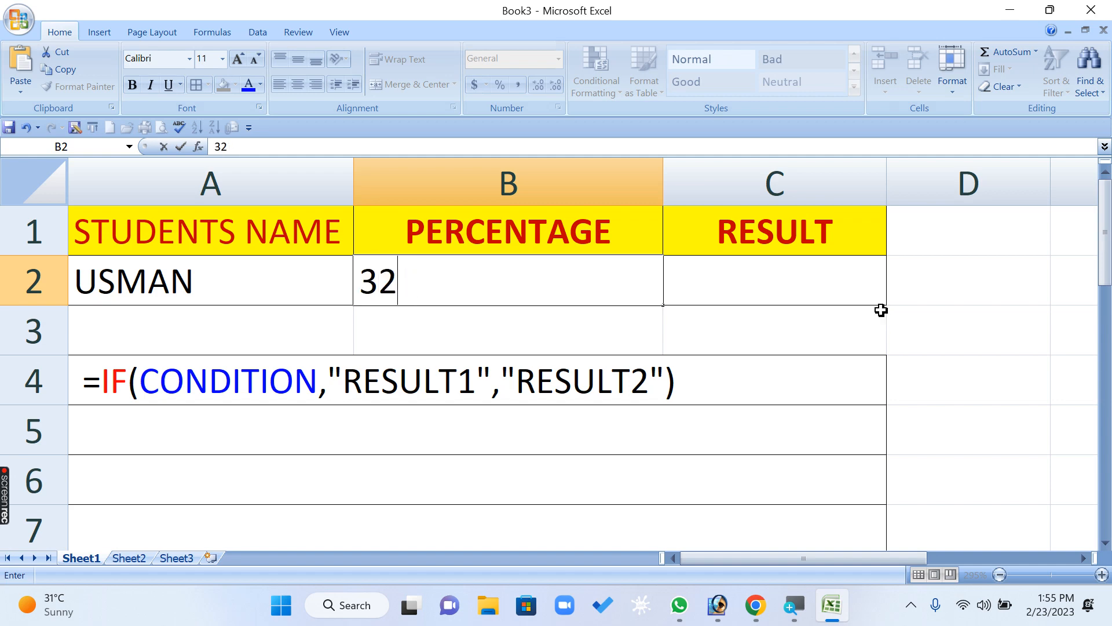
pyautogui.press('Escape')
# - Enter the pass condition >=33 in merged row 5, directly below the IF syntax line
pyautogui.press('Return')
pyautogui.press('Down')
pyautogui.press('Down')
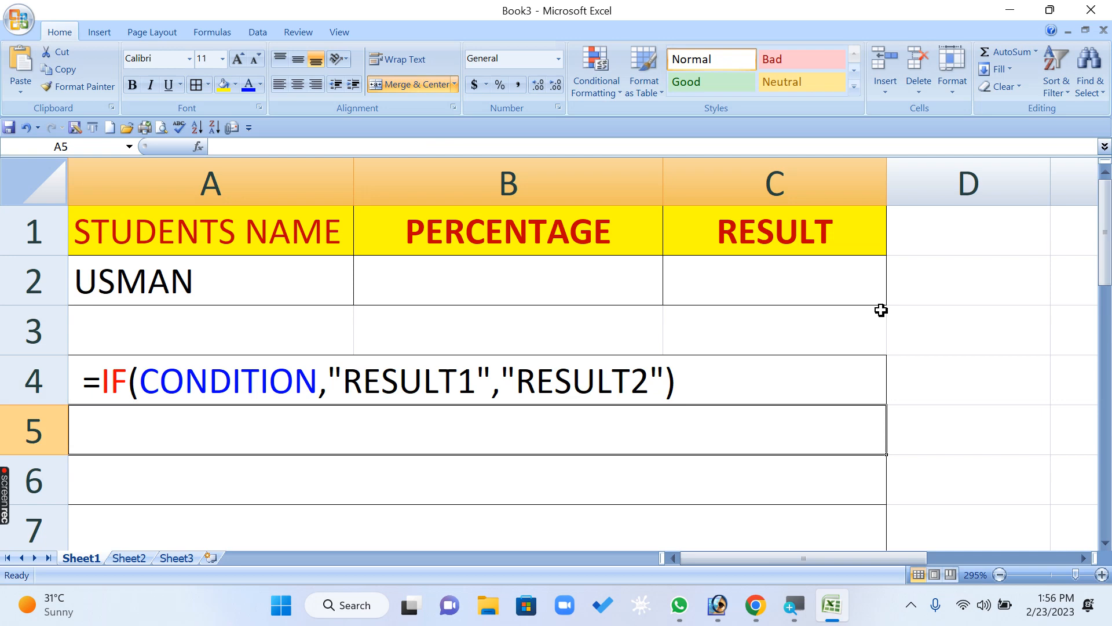
pyautogui.write('>=')
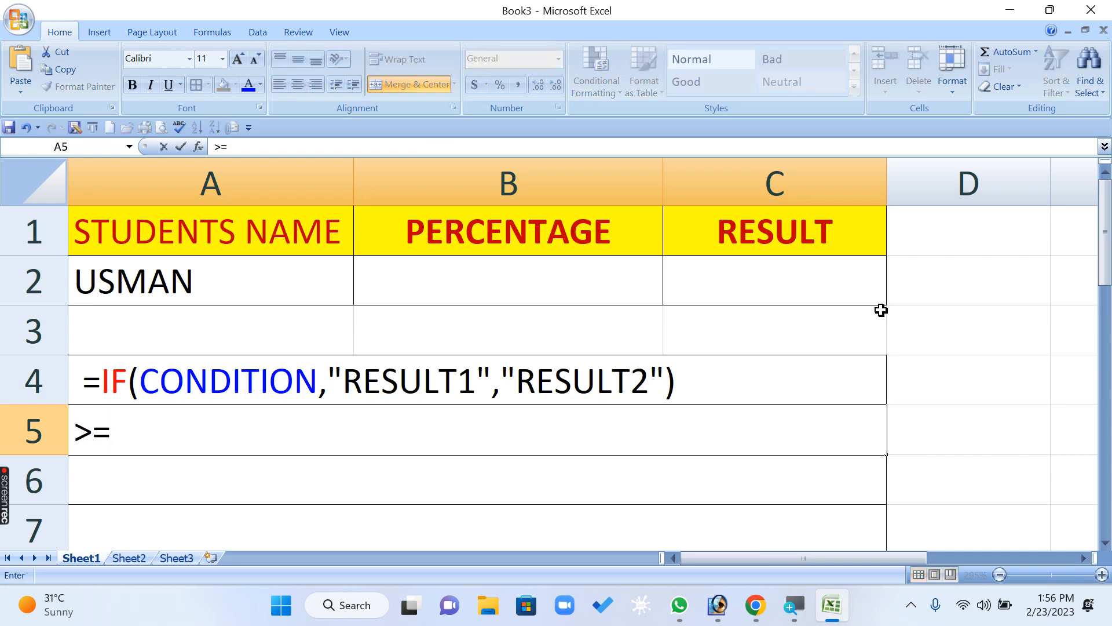
pyautogui.write('33')
pyautogui.press('Return')
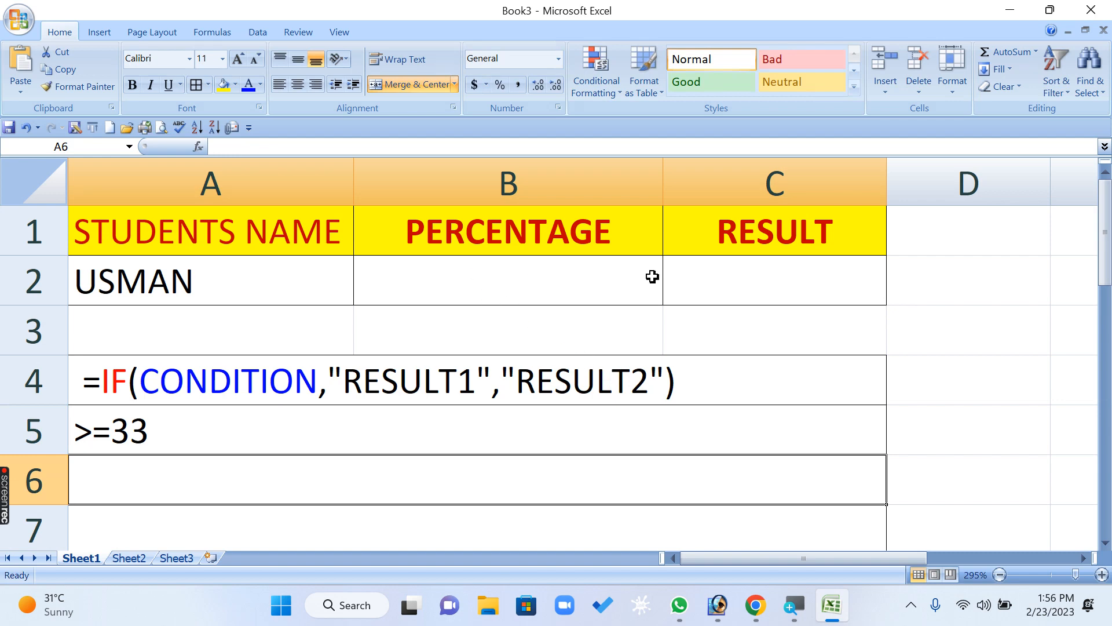
# - Narrow the PERCENTAGE column and begin the formula in C2 with the condition =IF(B2>=33
pyautogui.moveTo(661, 167); pyautogui.dragTo(528, 173)
pyautogui.click(674, 274)
pyautogui.write('=')
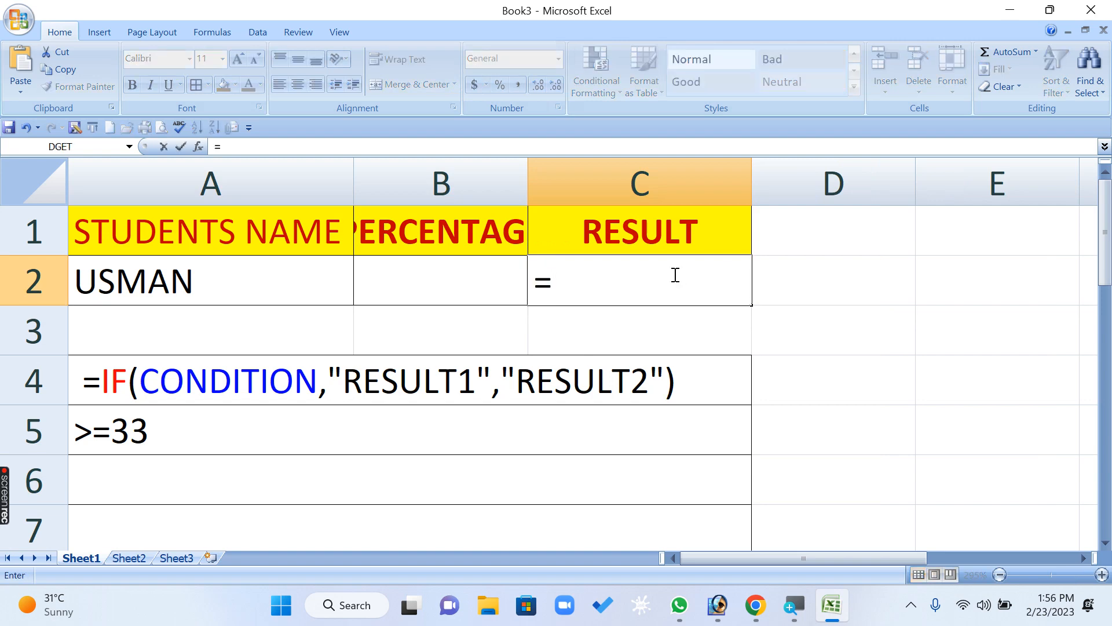
pyautogui.write('IF')
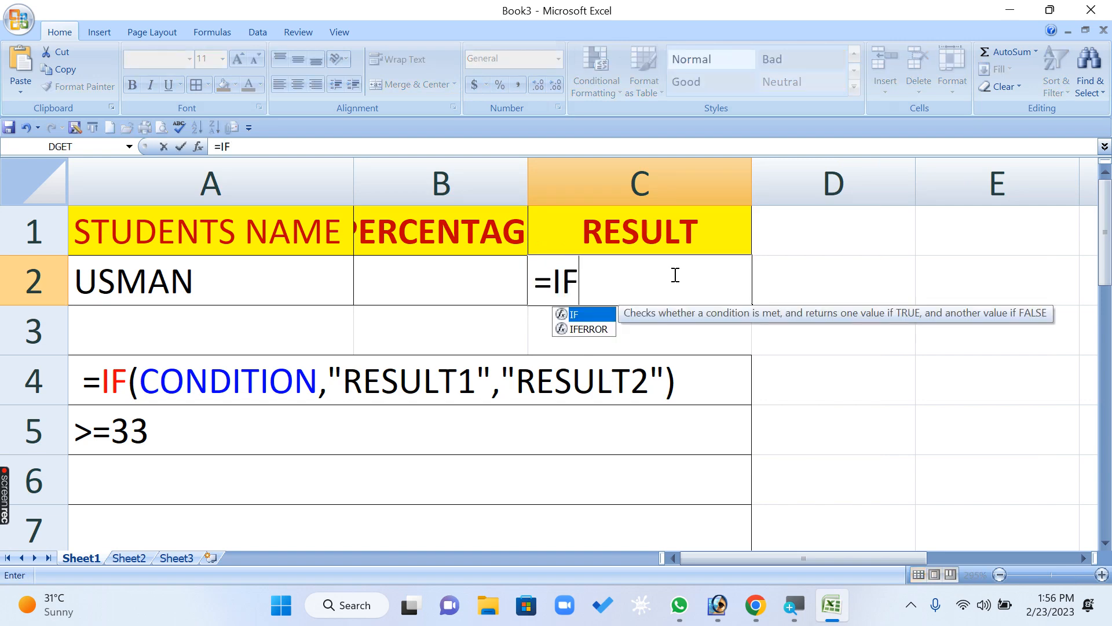
pyautogui.write('(')
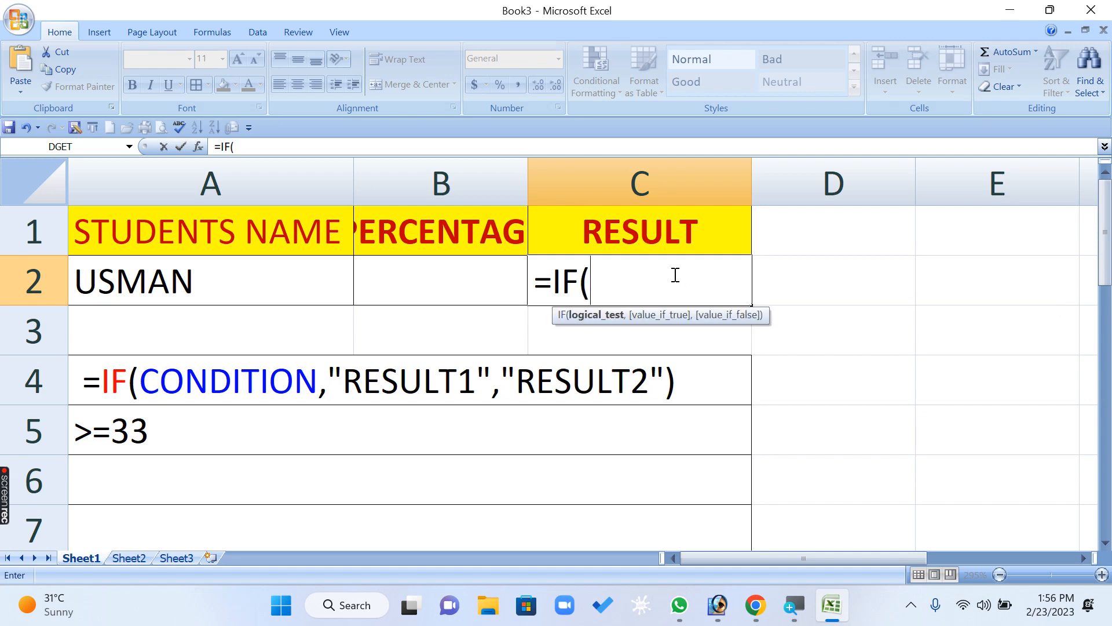
pyautogui.click(447, 281)
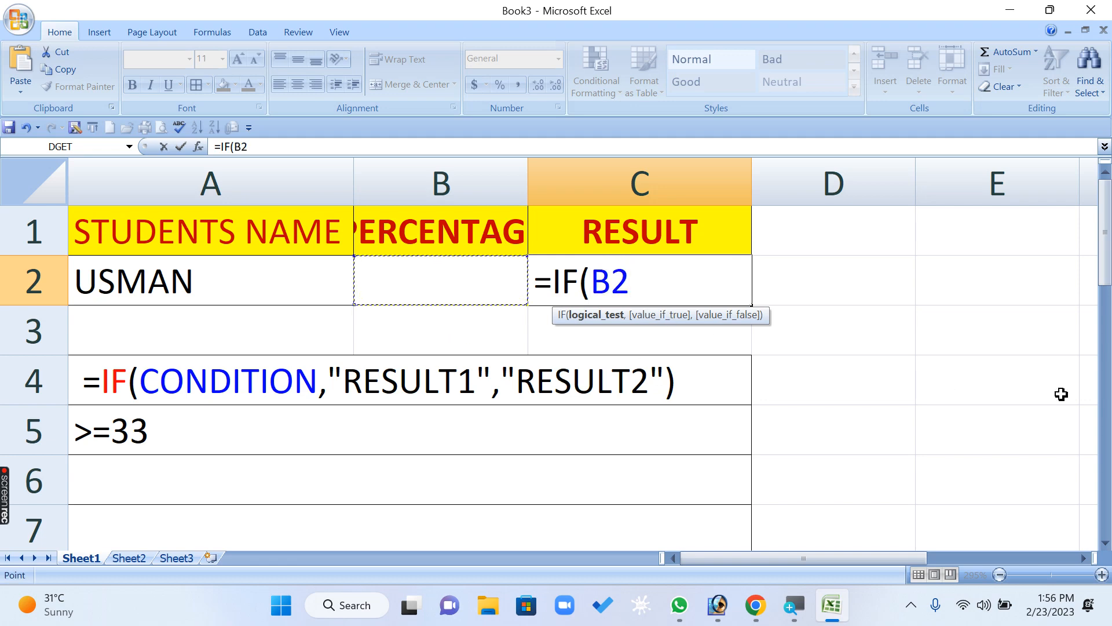
pyautogui.press('BackSpace')
pyautogui.press('BackSpace')
pyautogui.write('B2')
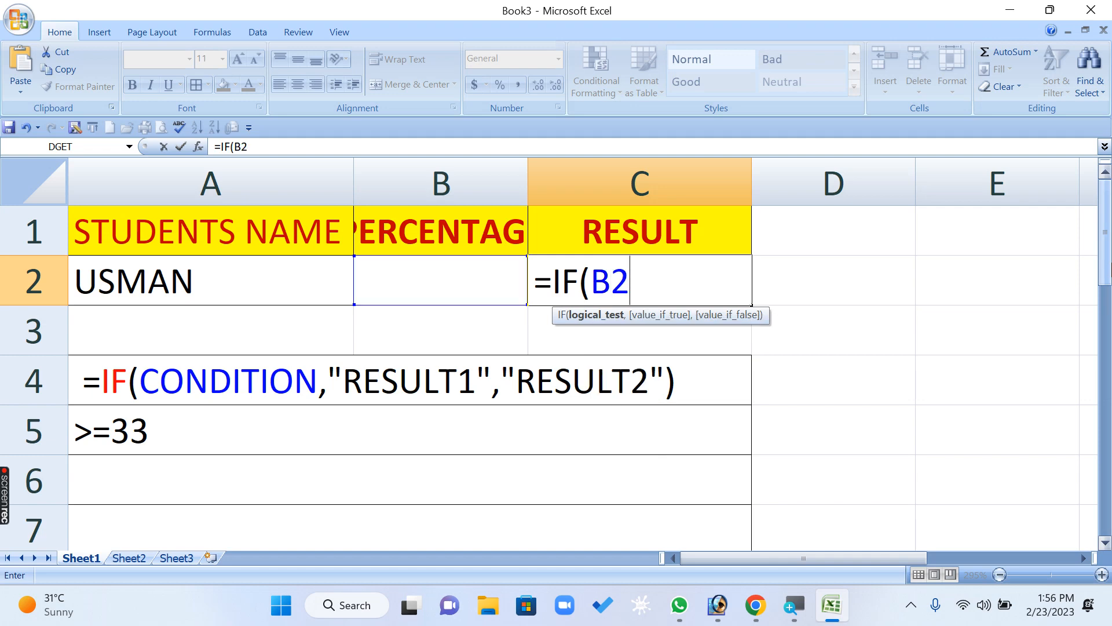
pyautogui.write('>=33')
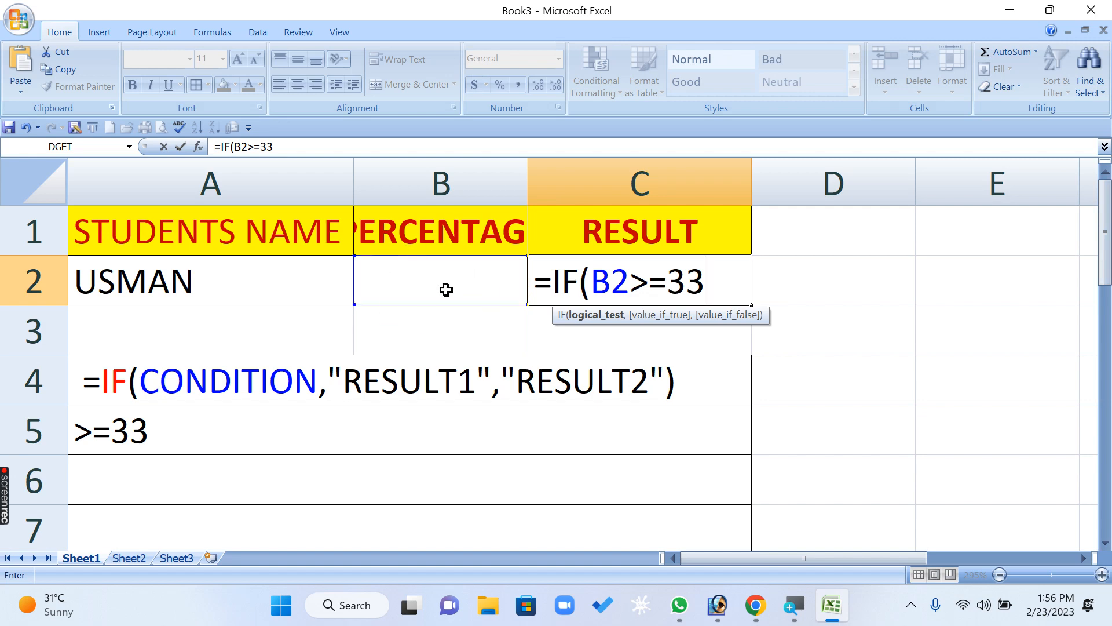
# - Add "PASS" as the value-if-true argument of the IF formula in C2 and commit the formula
pyautogui.click(686, 276)
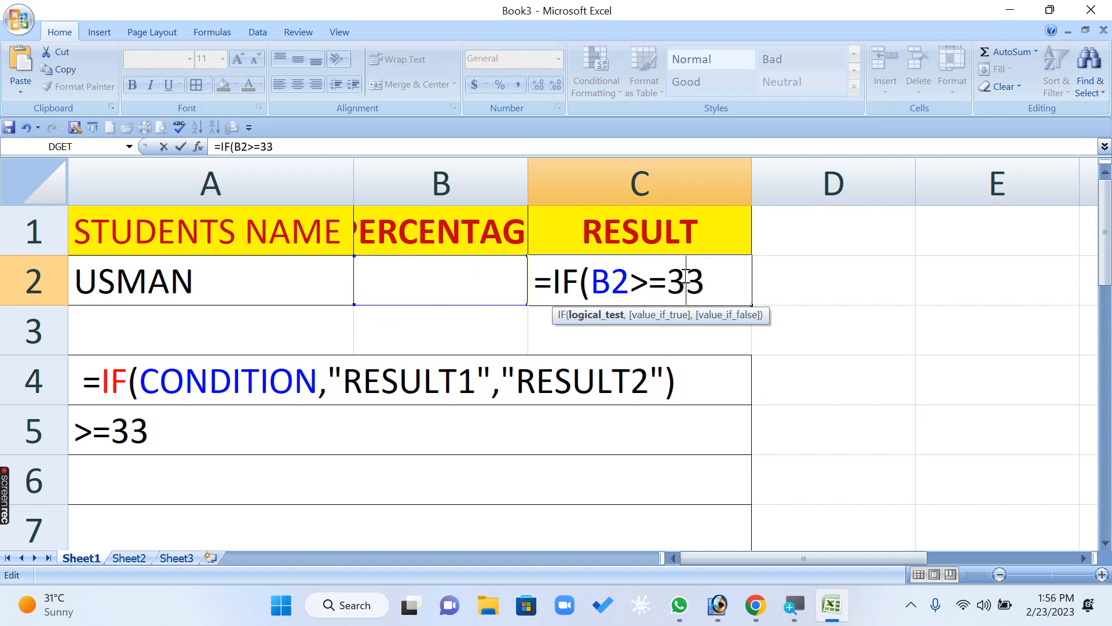
pyautogui.click(631, 291)
pyautogui.click(685, 280)
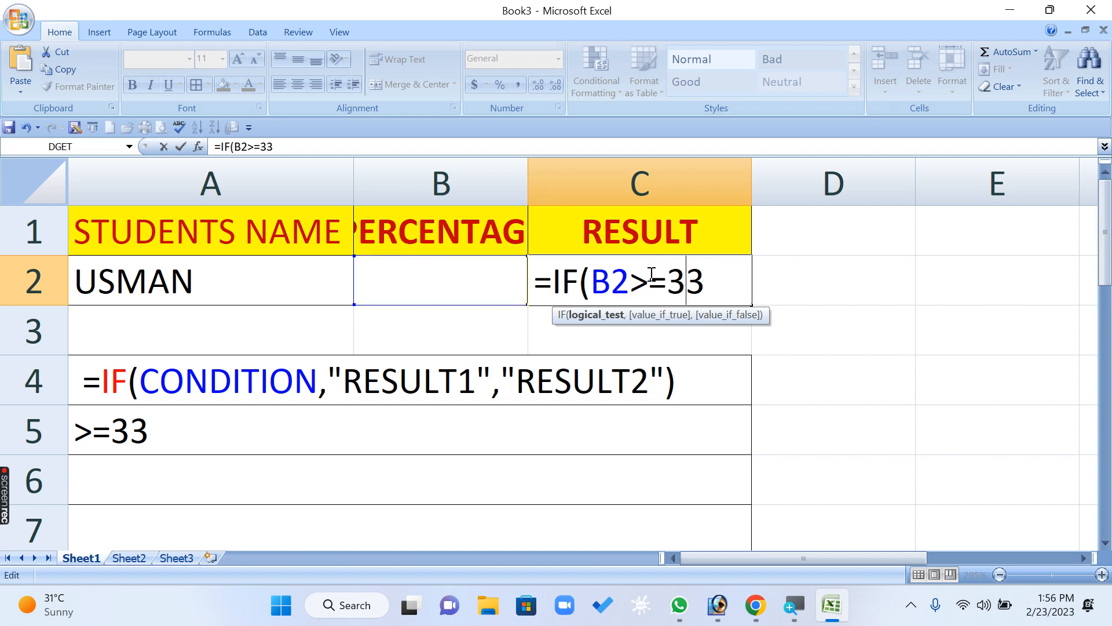
pyautogui.click(707, 284)
pyautogui.write(',')
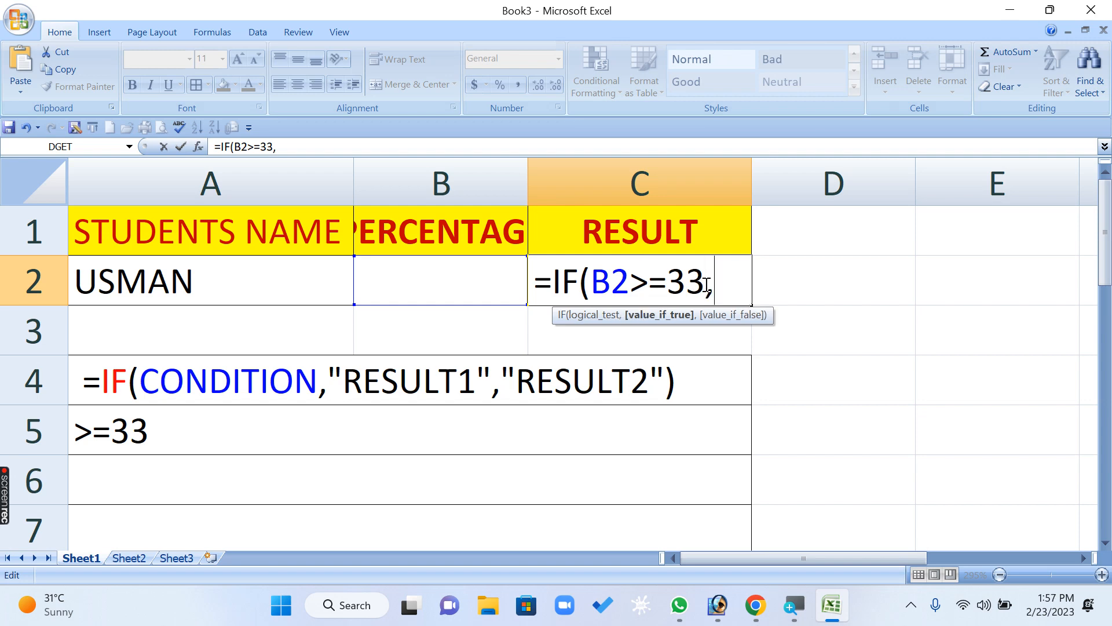
pyautogui.write('"PASS')
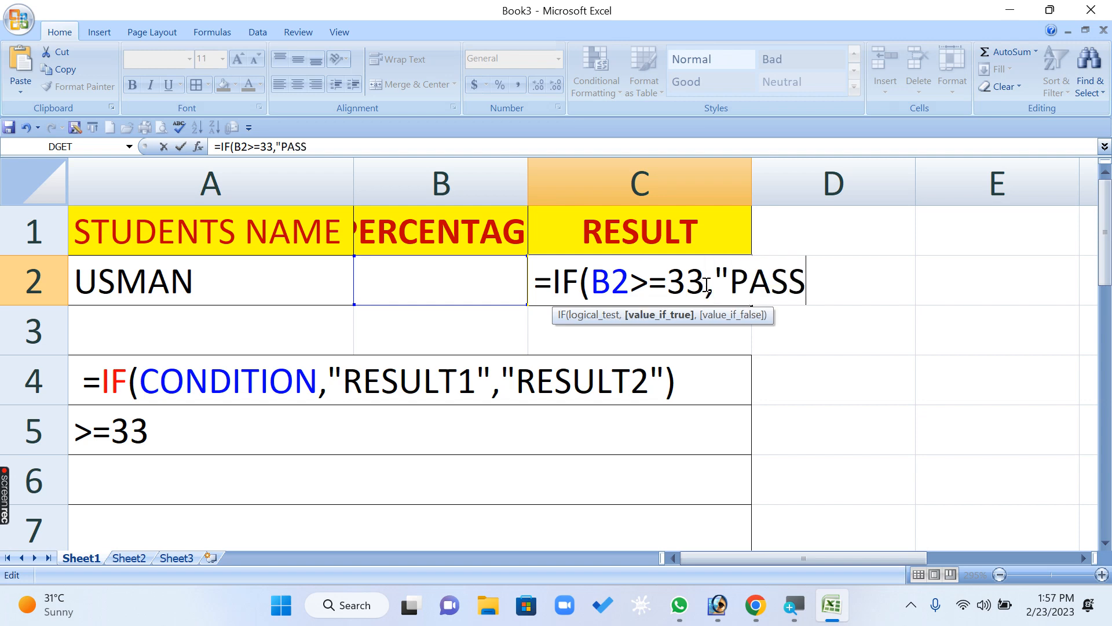
pyautogui.press('Return')
pyautogui.press('Return')
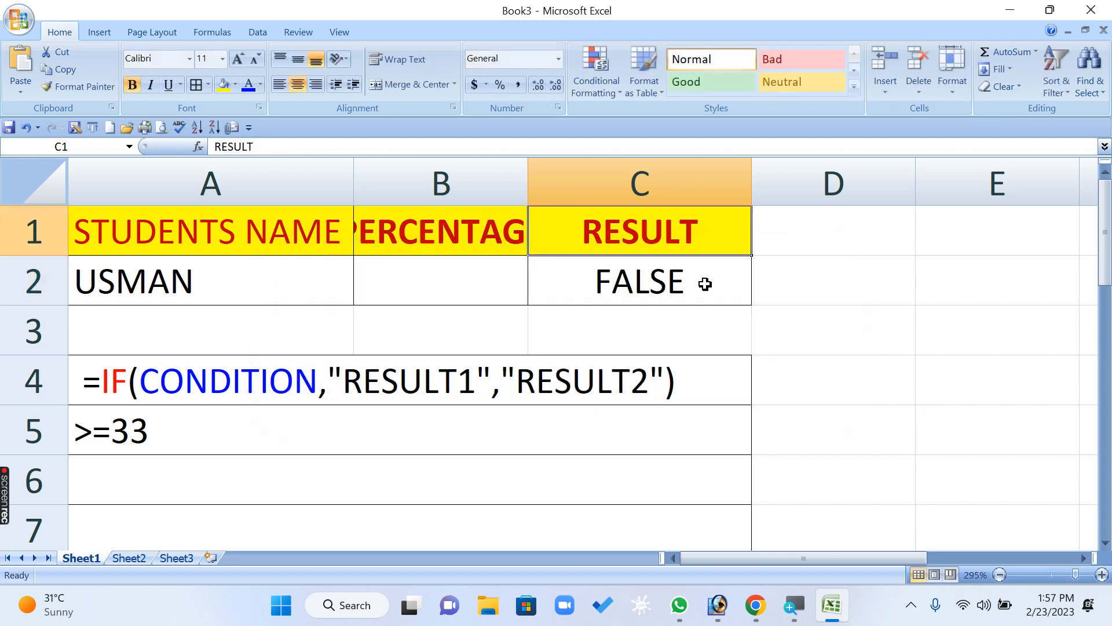
# - Complete the C2 formula with "FAIL" as the value-if-false argument so it reads =IF(B2>=33,"PASS","FAIL")
pyautogui.press('Right')
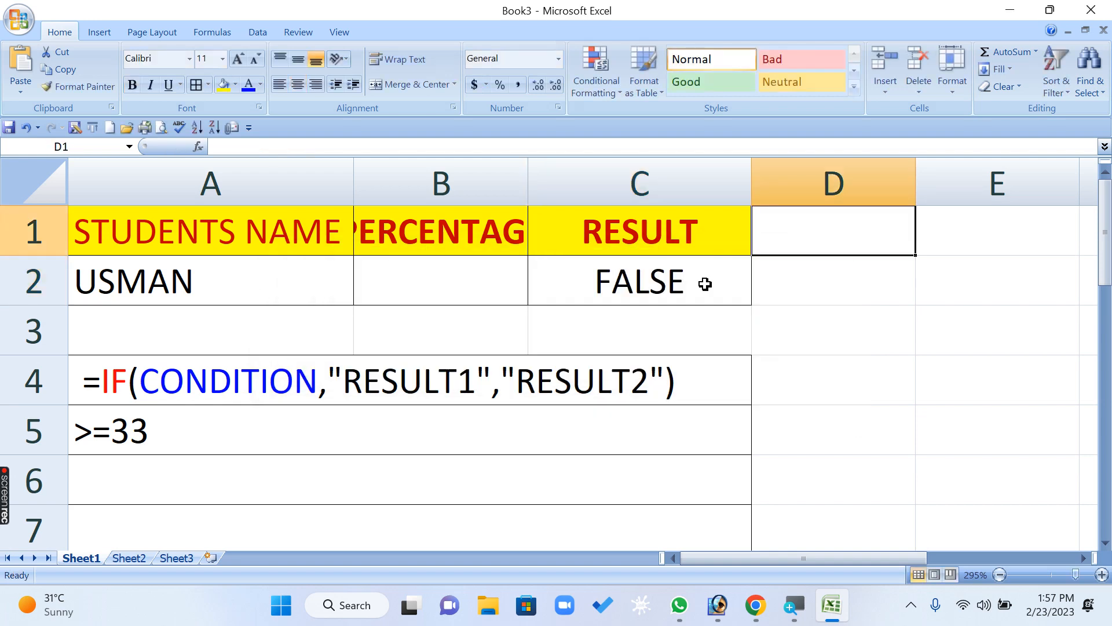
pyautogui.press('Down')
pyautogui.press('Left')
pyautogui.press('F2')
pyautogui.press('BackSpace')
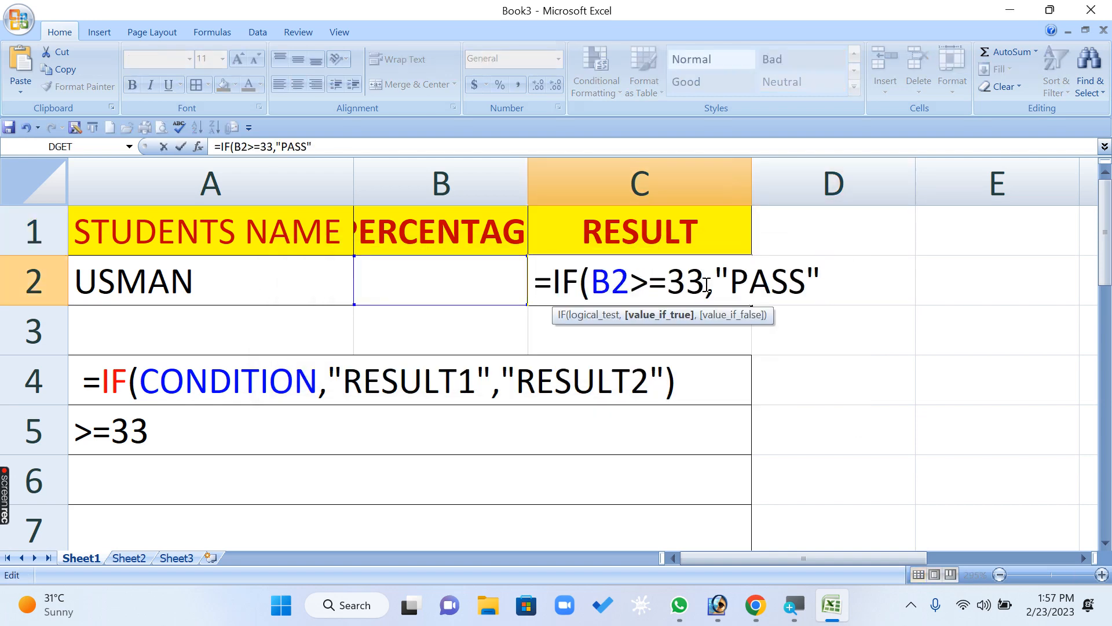
pyautogui.write(',"PASS","FAIOL')
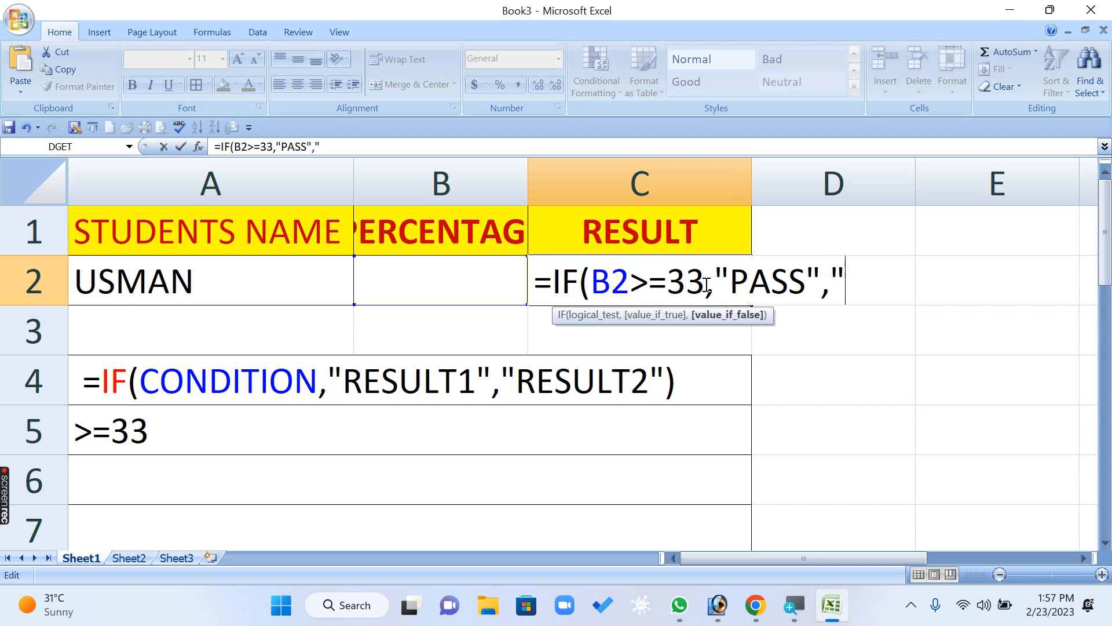
pyautogui.press('BackSpace')
pyautogui.press('BackSpace')
pyautogui.write('L')
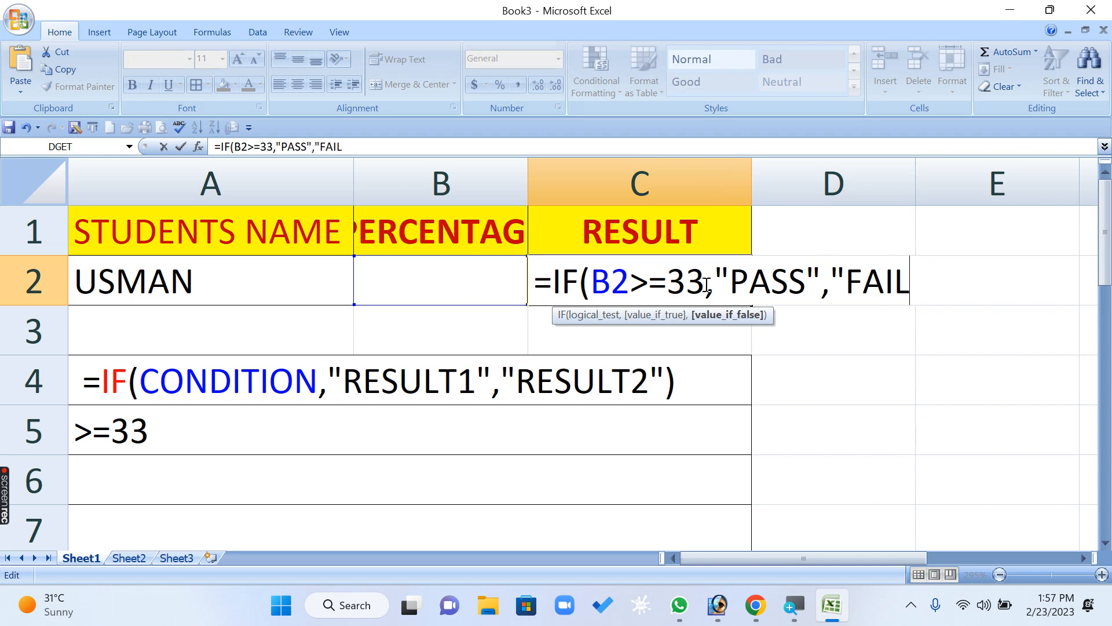
pyautogui.write('")')
pyautogui.moveTo(704, 282); pyautogui.dragTo(596, 279)
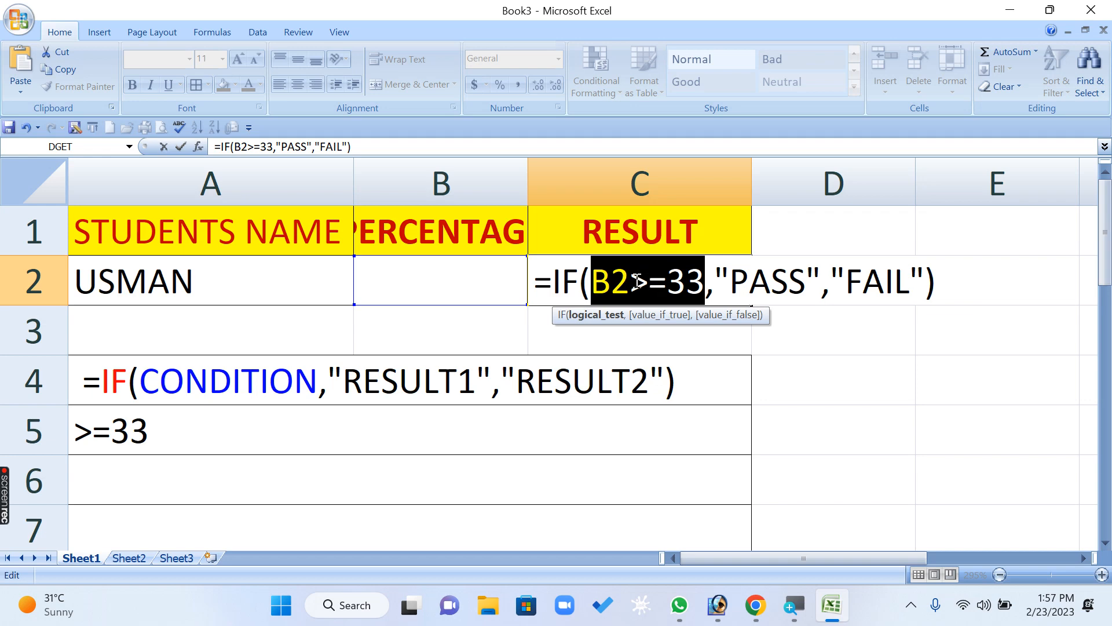
pyautogui.moveTo(630, 282); pyautogui.dragTo(667, 284)
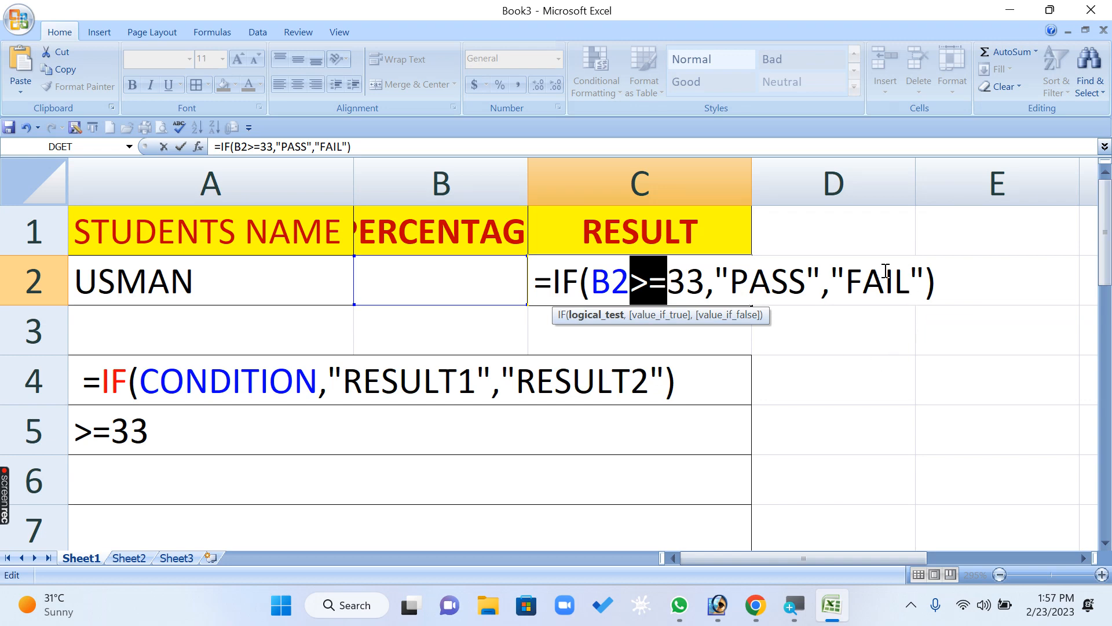
pyautogui.press('Return')
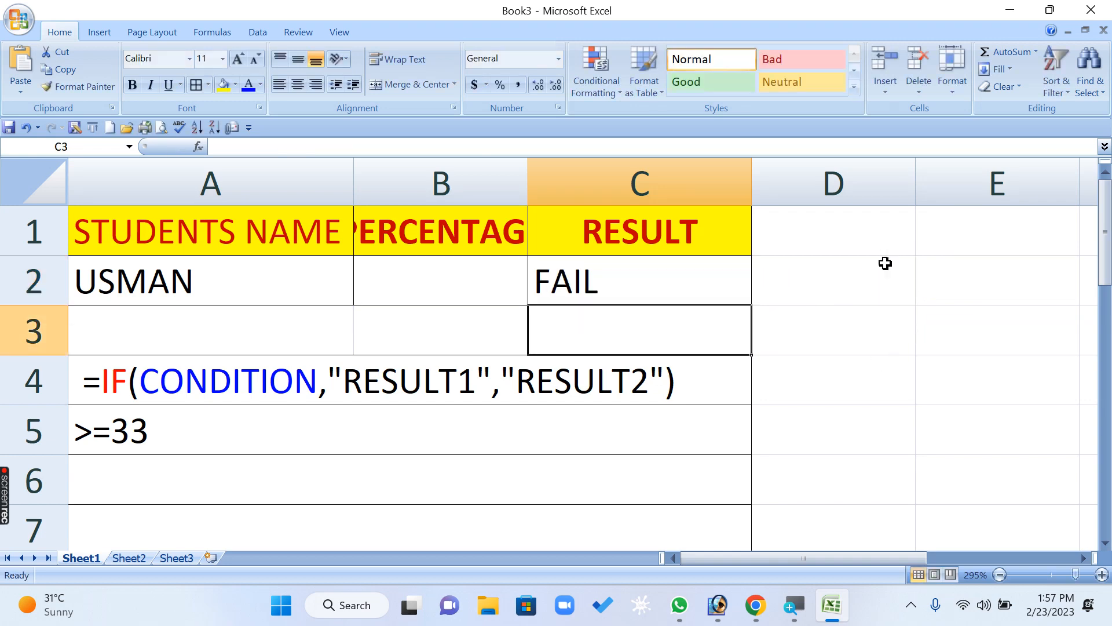
# - Examine the B2 reference and the >=33 condition inside the IF formula in C2
pyautogui.press('Up')
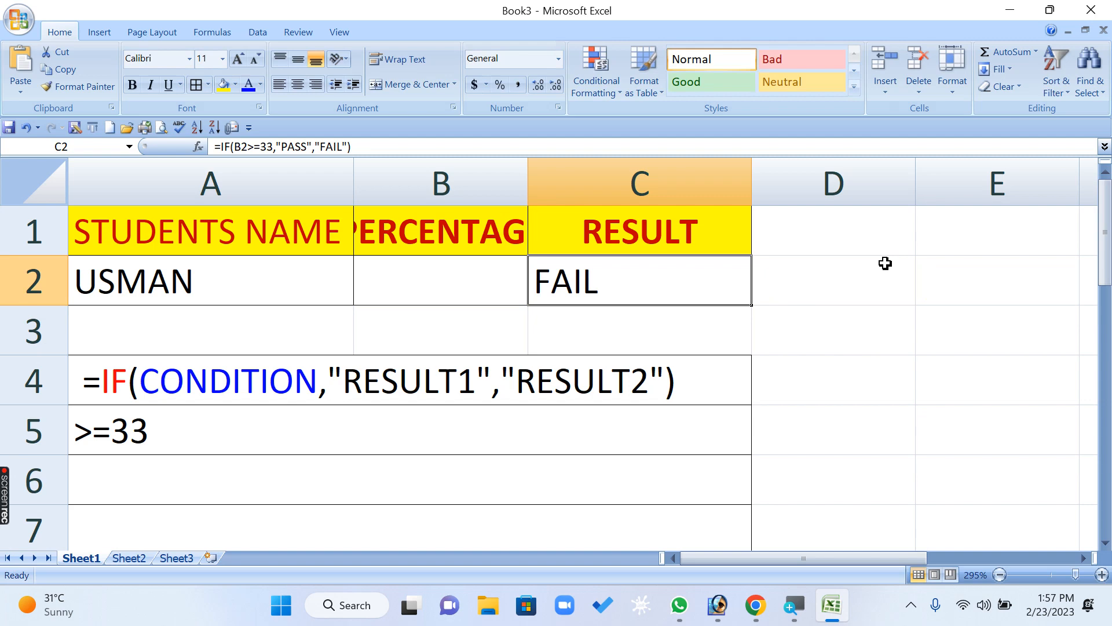
pyautogui.press('Left')
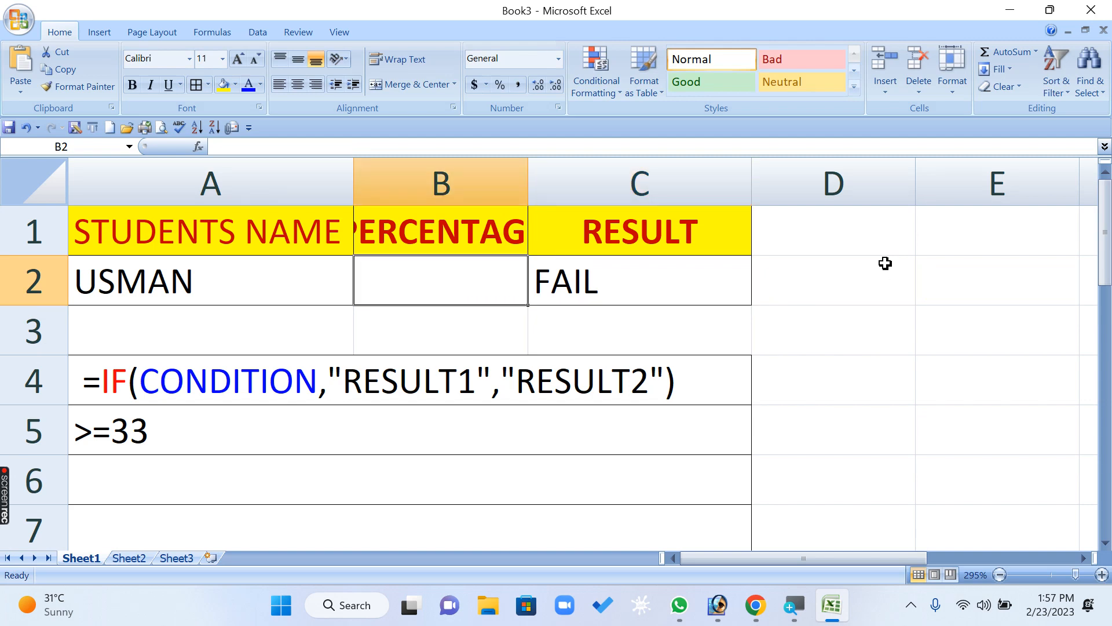
pyautogui.press('Right')
pyautogui.press('F2')
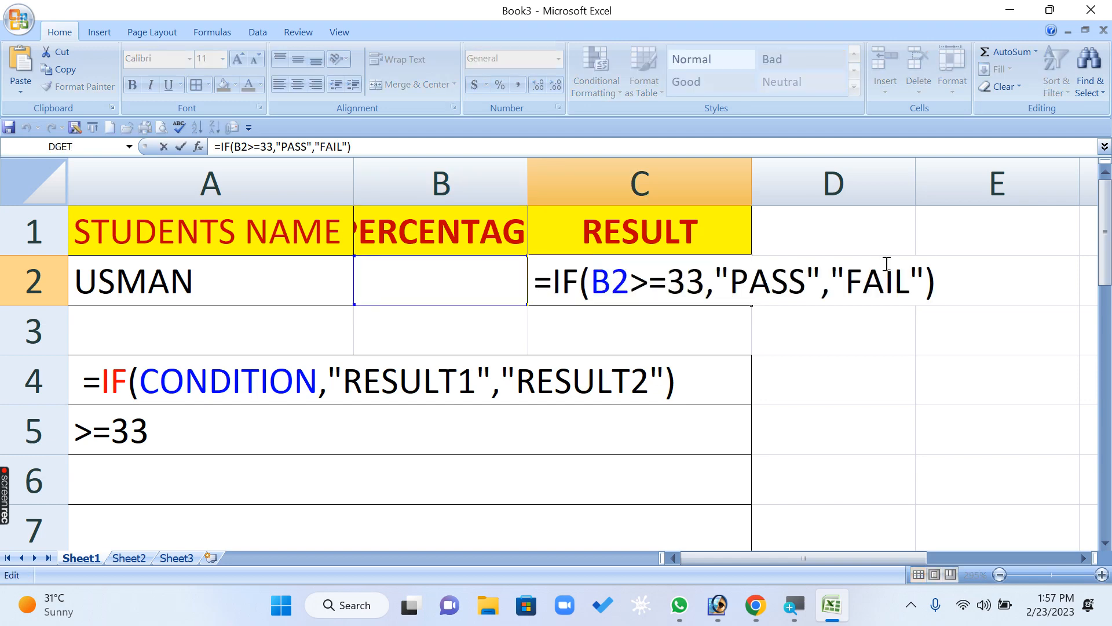
pyautogui.click(687, 282)
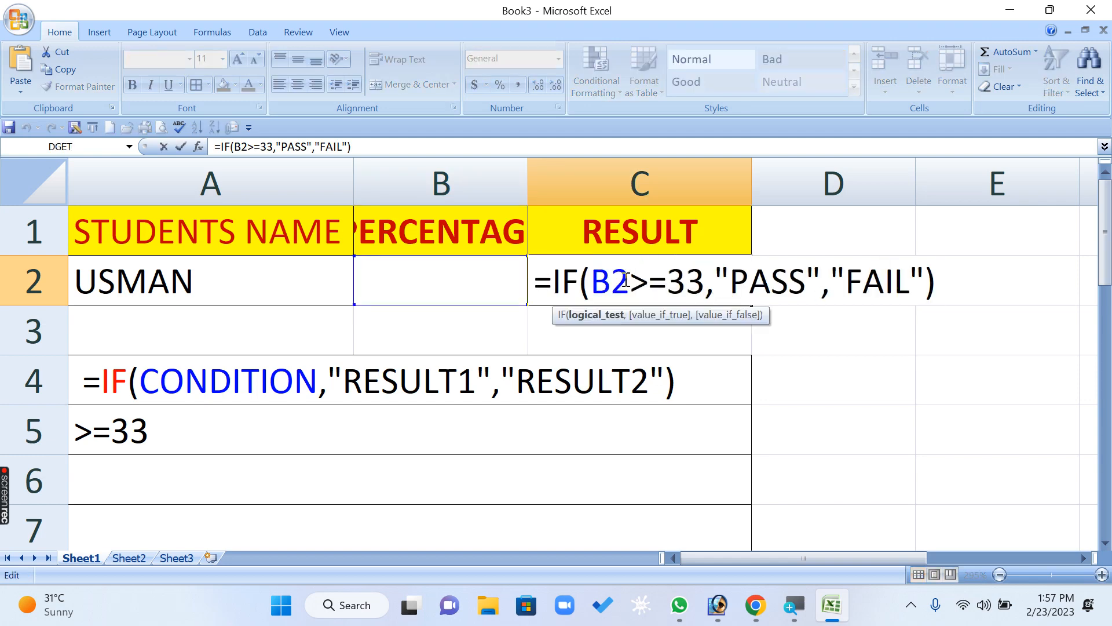
pyautogui.moveTo(630, 283); pyautogui.dragTo(621, 282)
pyautogui.press('Right')
pyautogui.press('Right')
pyautogui.press('Right')
pyautogui.click(629, 283)
pyautogui.moveTo(629, 283); pyautogui.dragTo(591, 283)
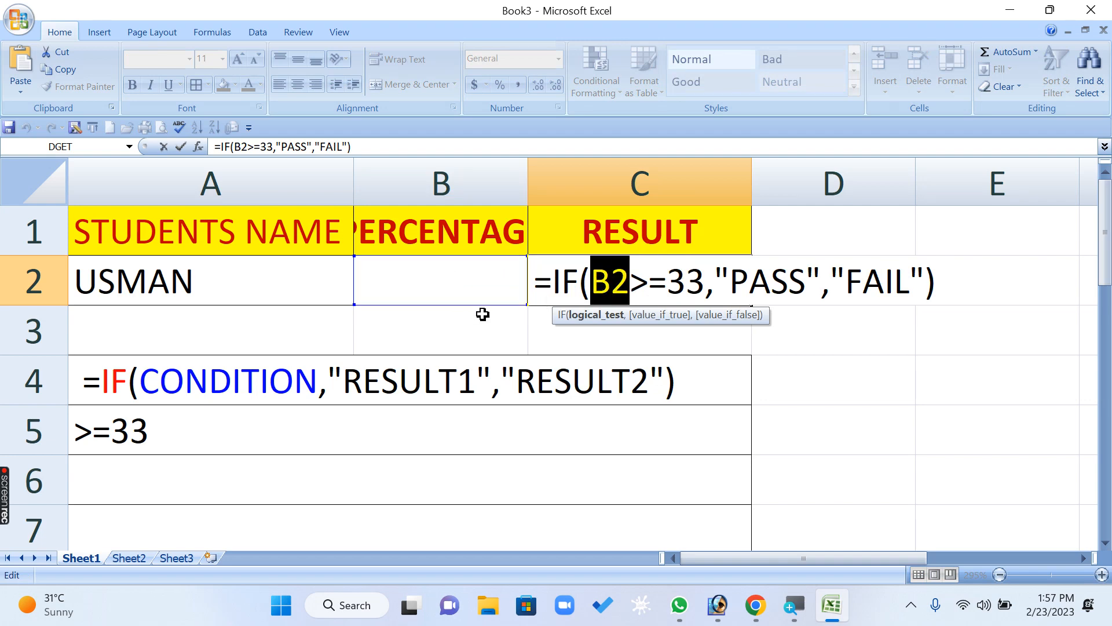
pyautogui.click(691, 276)
pyautogui.click(637, 284)
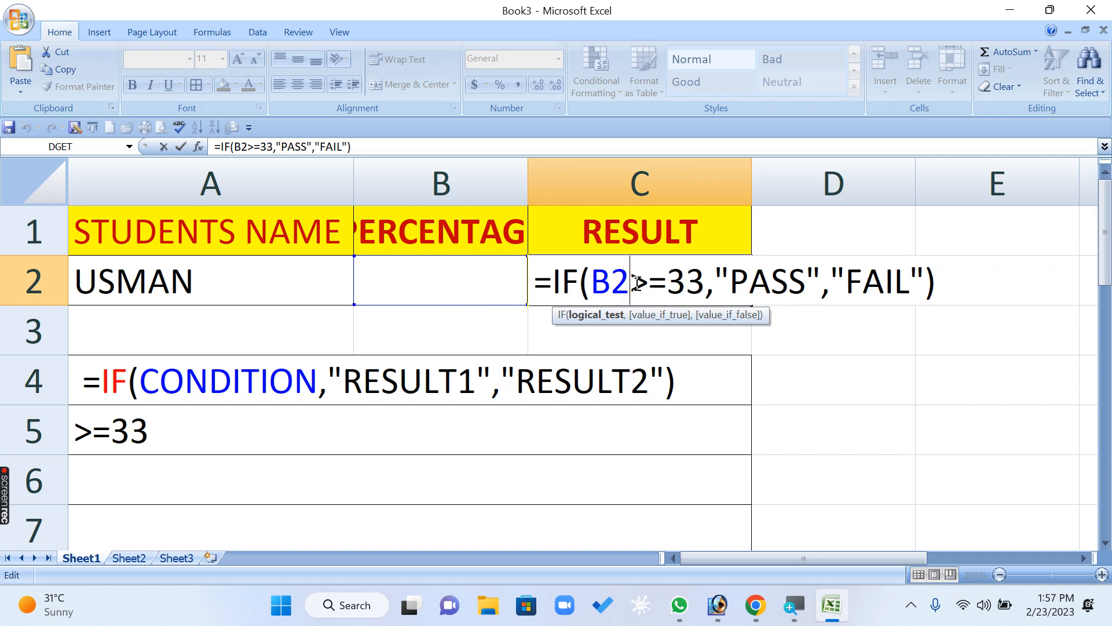
pyautogui.moveTo(669, 276); pyautogui.dragTo(592, 279)
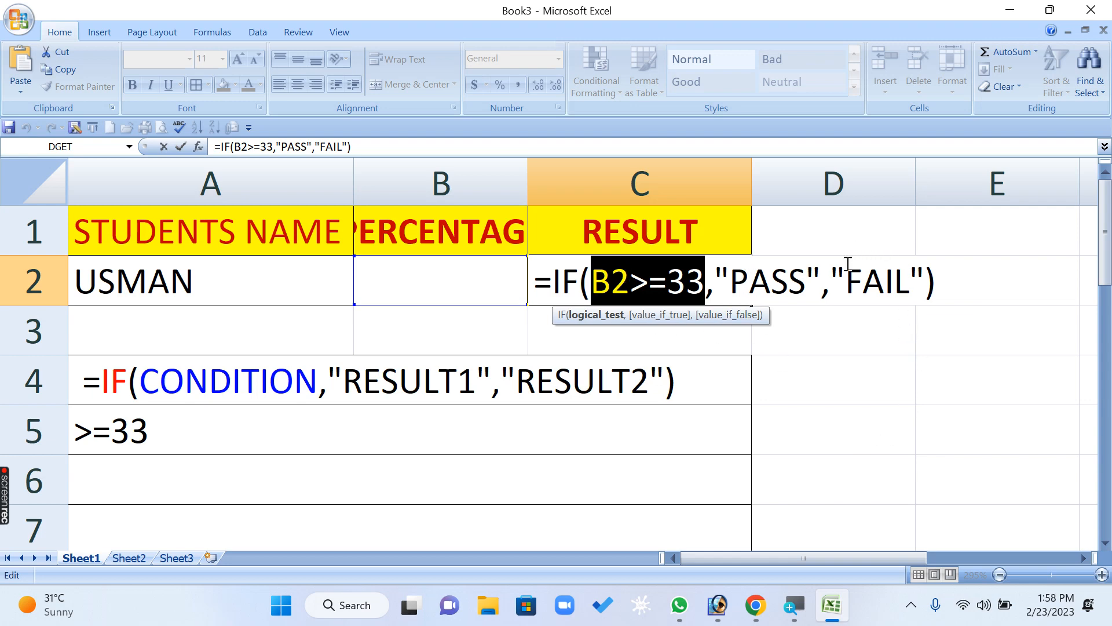
pyautogui.press('Return')
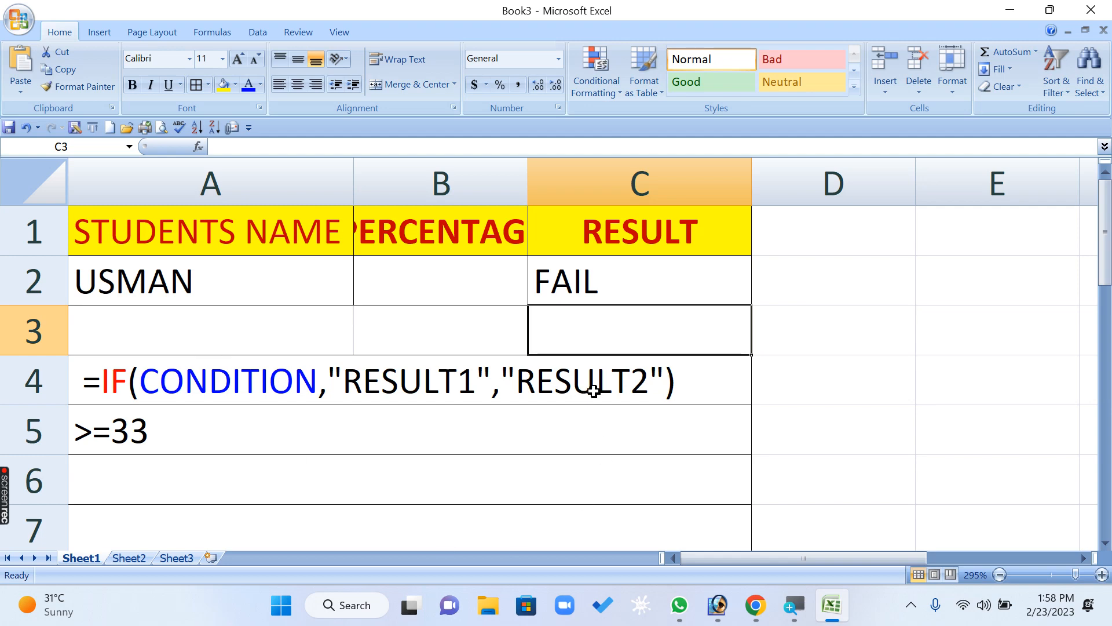
# - Test the RESULT formula by entering the percentages 34 and 45 one after the other in B2
pyautogui.click(456, 276)
pyautogui.write('34')
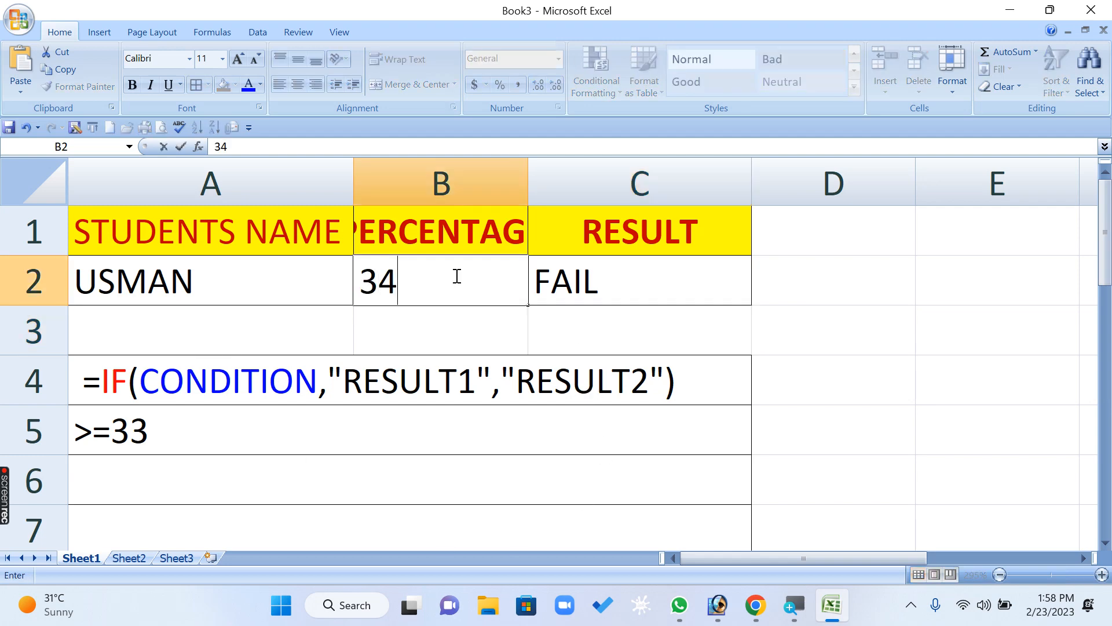
pyautogui.press('Return')
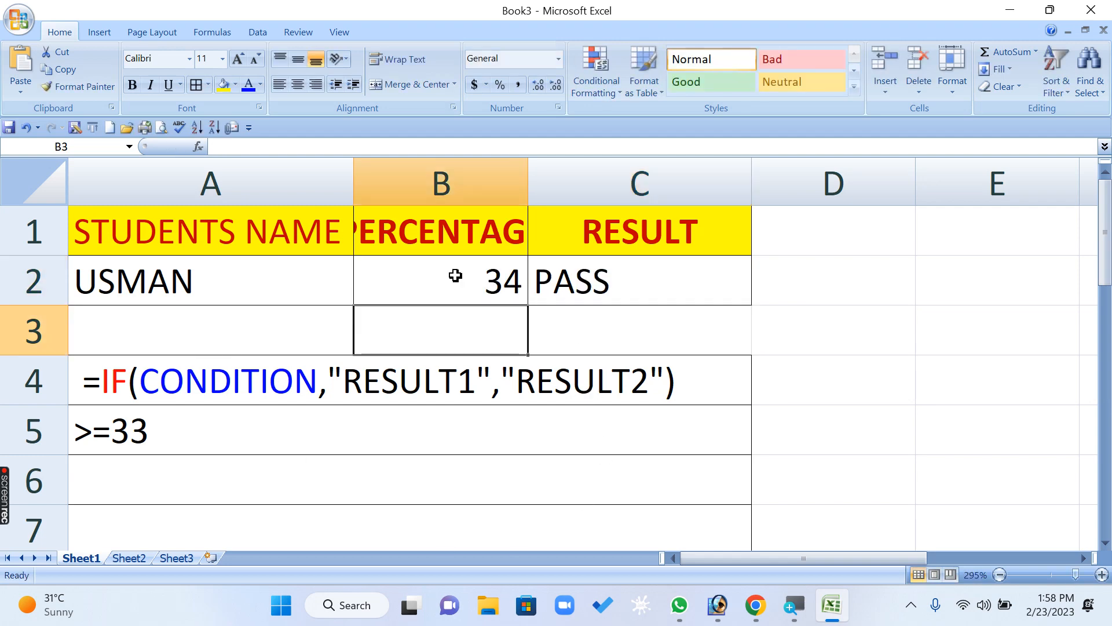
pyautogui.click(478, 296)
pyautogui.write('45')
pyautogui.press('Return')
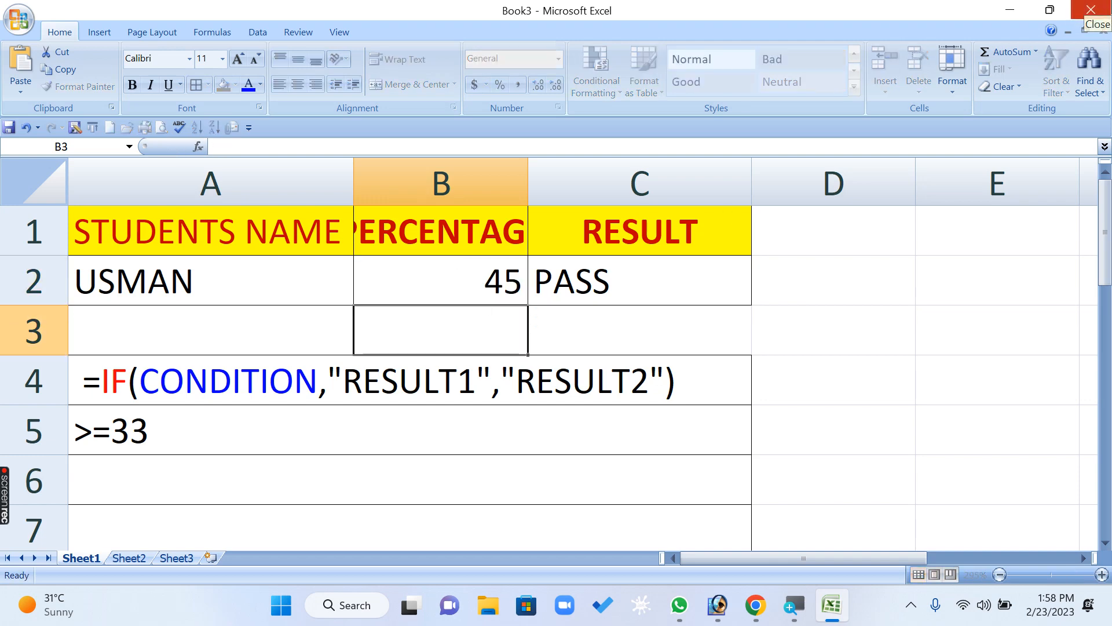
# - Test the RESULT formula further by entering 99, 10 and 100 one after the other in B2
pyautogui.write('99')
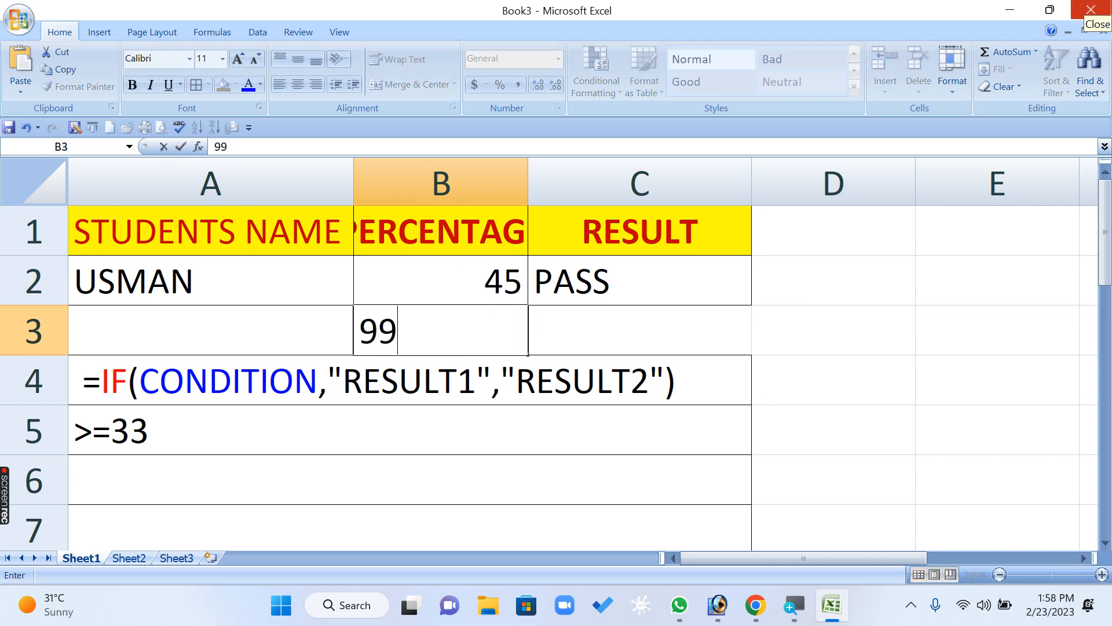
pyautogui.press('Escape')
pyautogui.press('Up')
pyautogui.write('99')
pyautogui.press('Return')
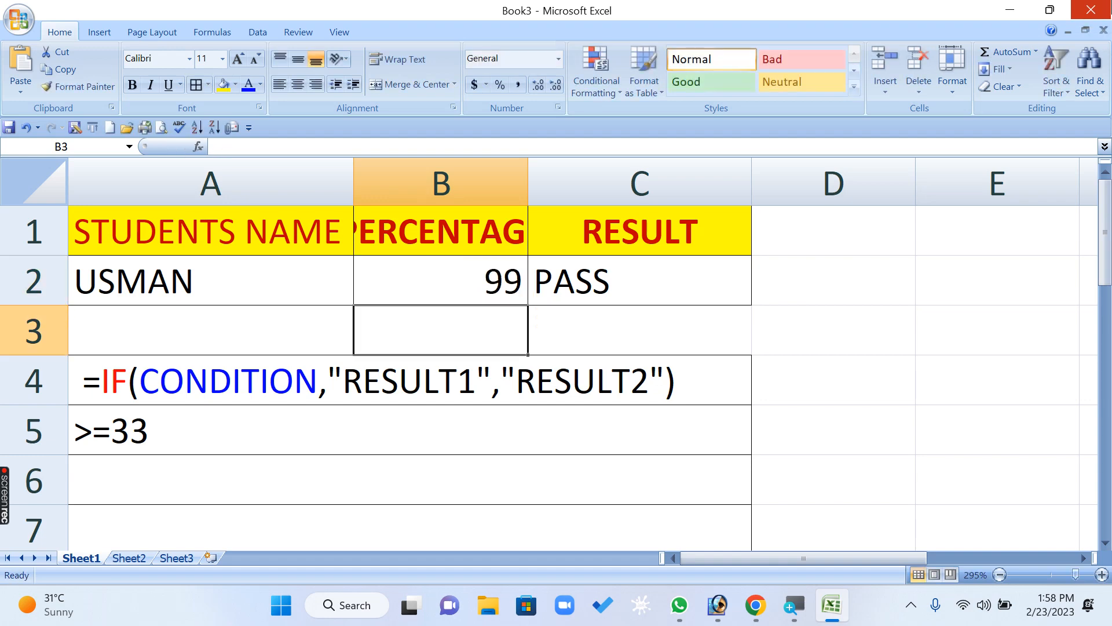
pyautogui.press('Up')
pyautogui.write('10')
pyautogui.press('Return')
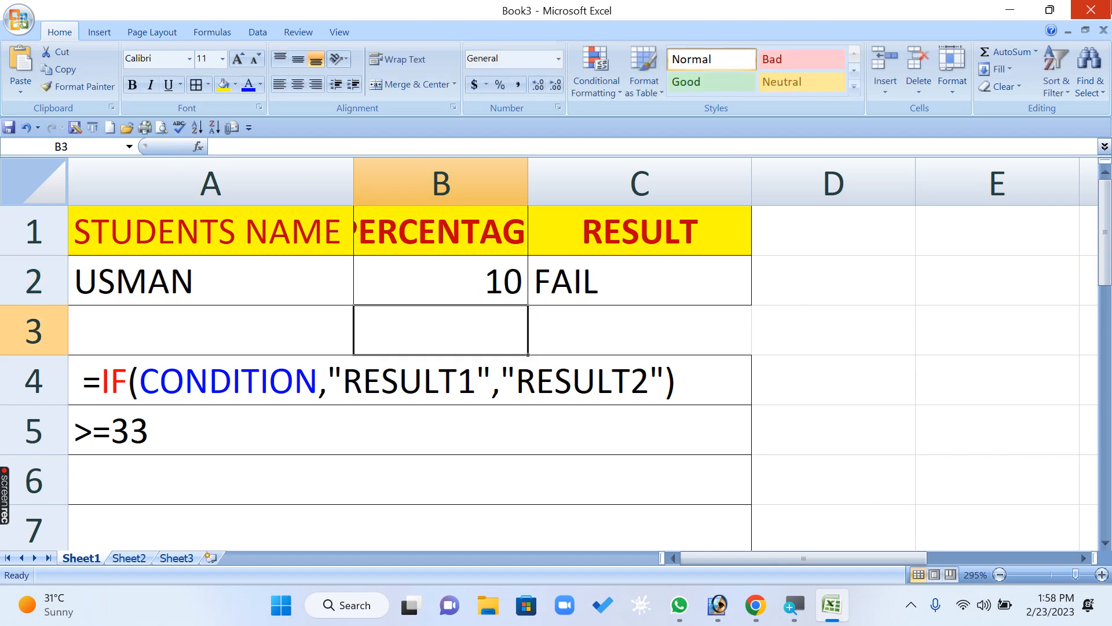
pyautogui.press('Up')
pyautogui.write('100')
pyautogui.press('Return')
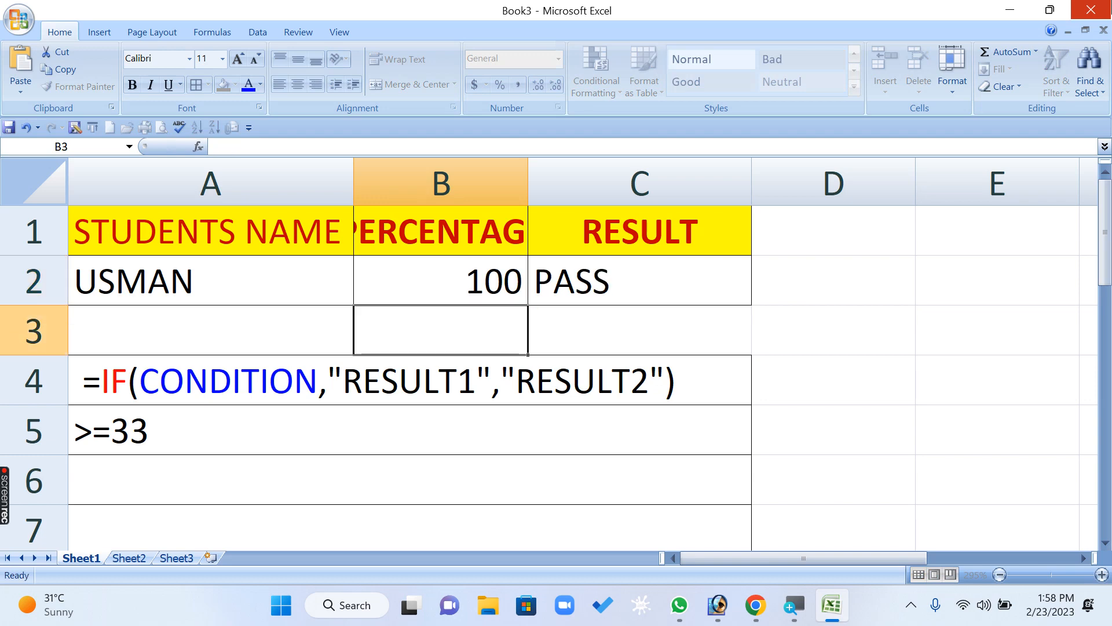
# - Set the percentage in B2 to 32.999 to test a value just under the pass mark
pyautogui.press('Up')
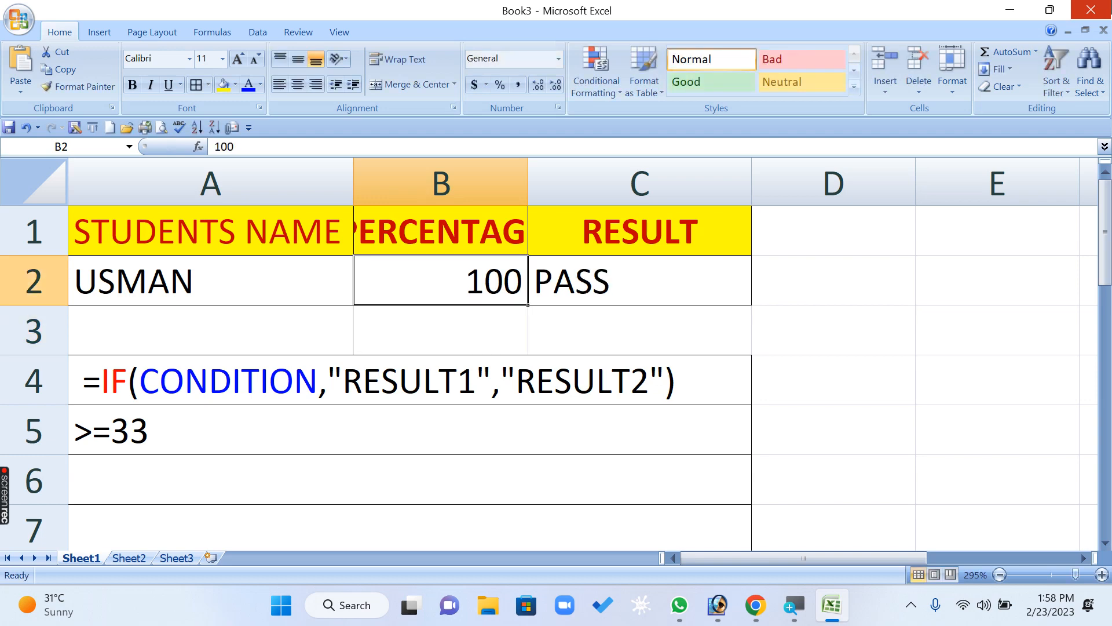
pyautogui.write('32.999')
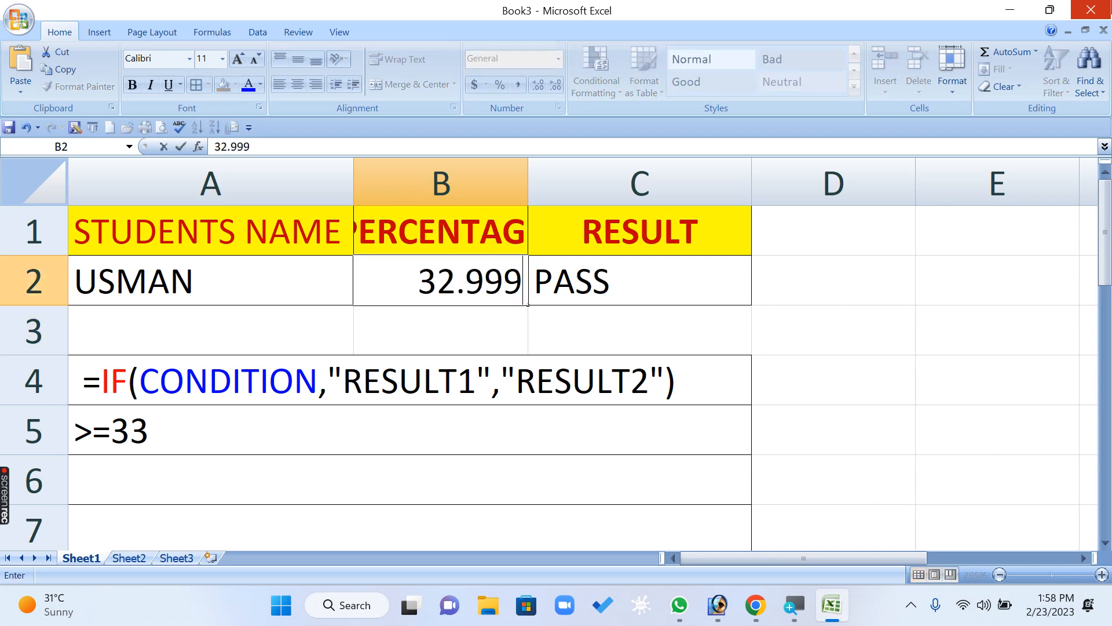
pyautogui.press('Return')
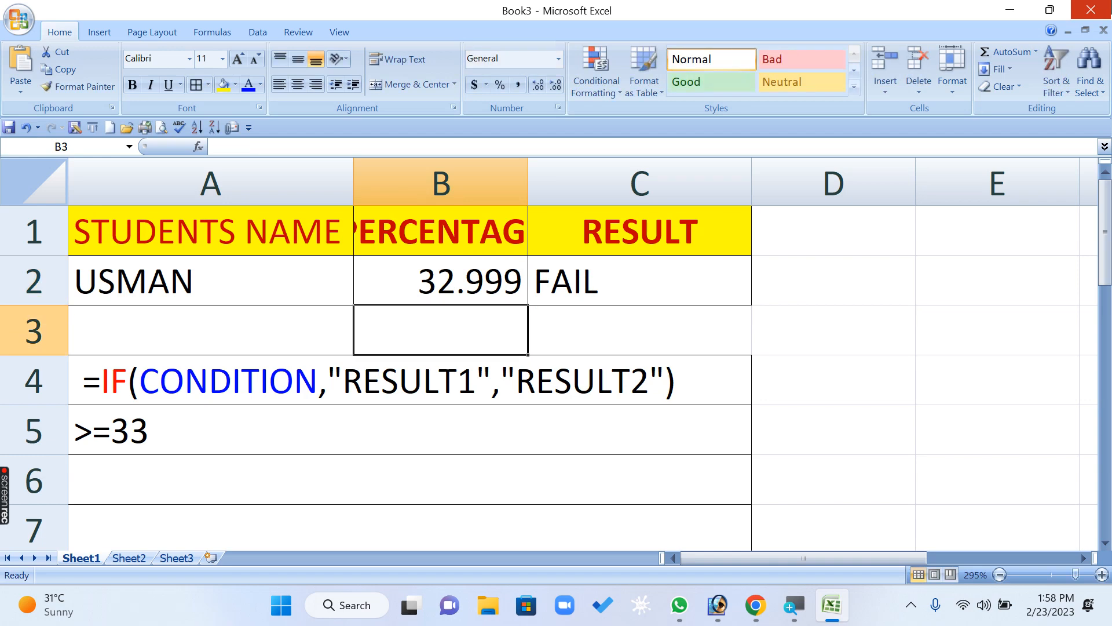
# - Enter a second student's name in A3 and a percentage of 65 in B3
pyautogui.click(211, 331)
pyautogui.write('NAISH')
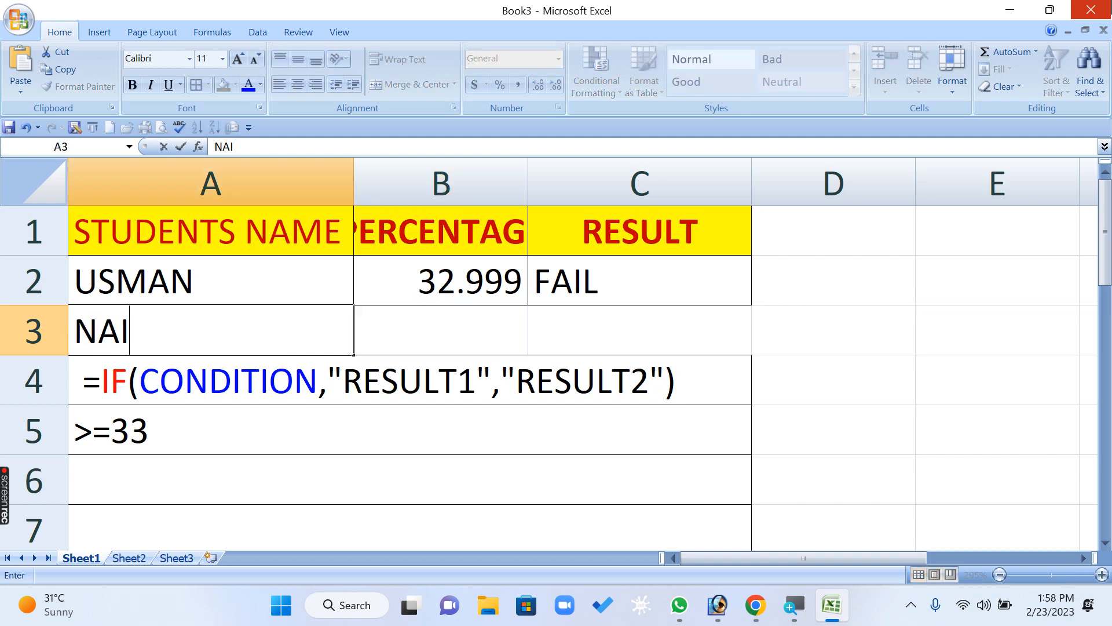
pyautogui.press('BackSpace')
pyautogui.press('BackSpace')
pyautogui.write('NA')
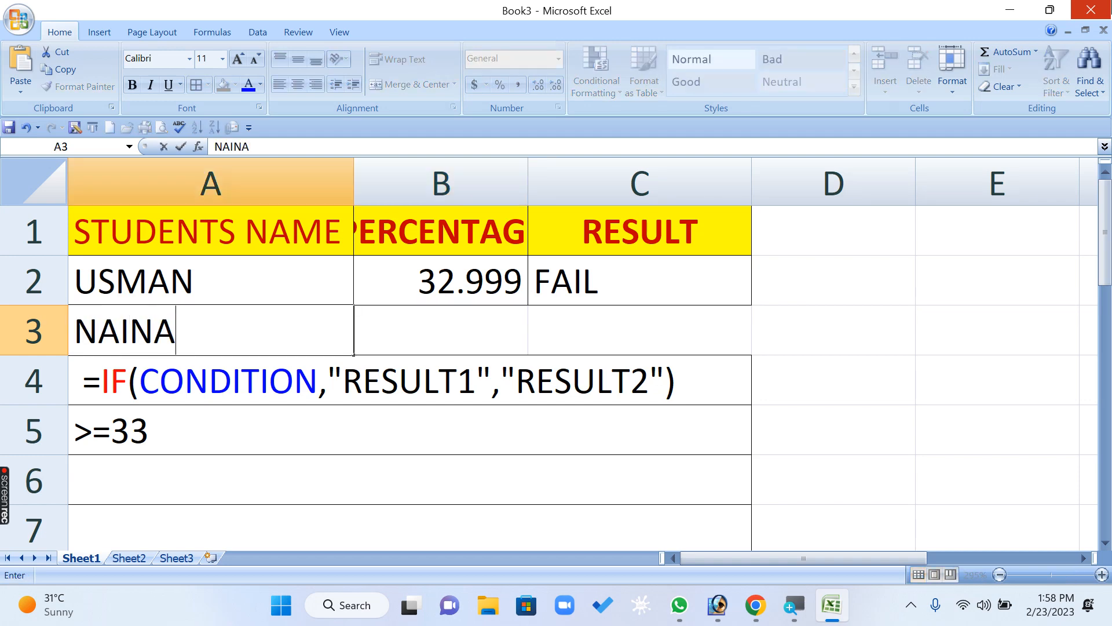
pyautogui.press('Tab')
pyautogui.write('65')
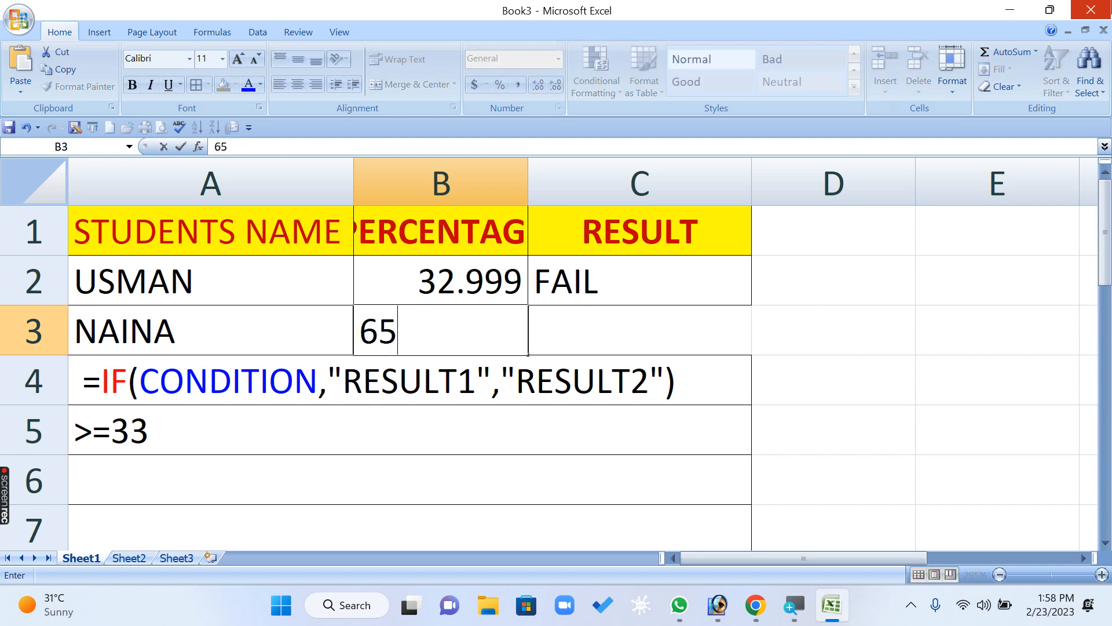
pyautogui.press('Tab')
# - Fill the IF formula from C2 down to C3 for the second student
pyautogui.click(628, 282)
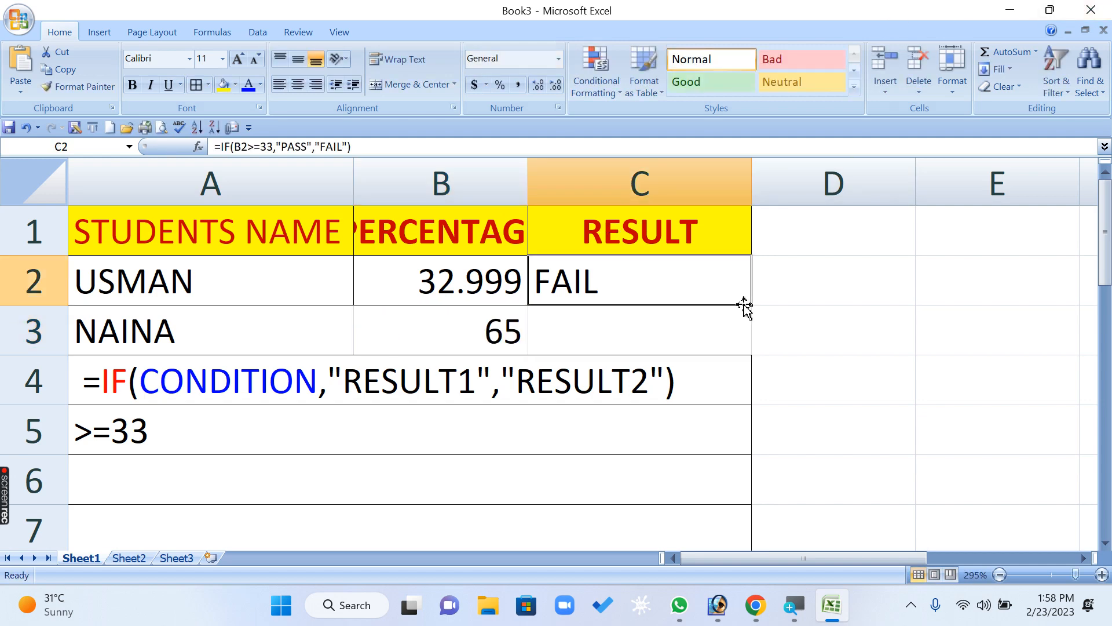
pyautogui.moveTo(751, 304); pyautogui.dragTo(759, 344)
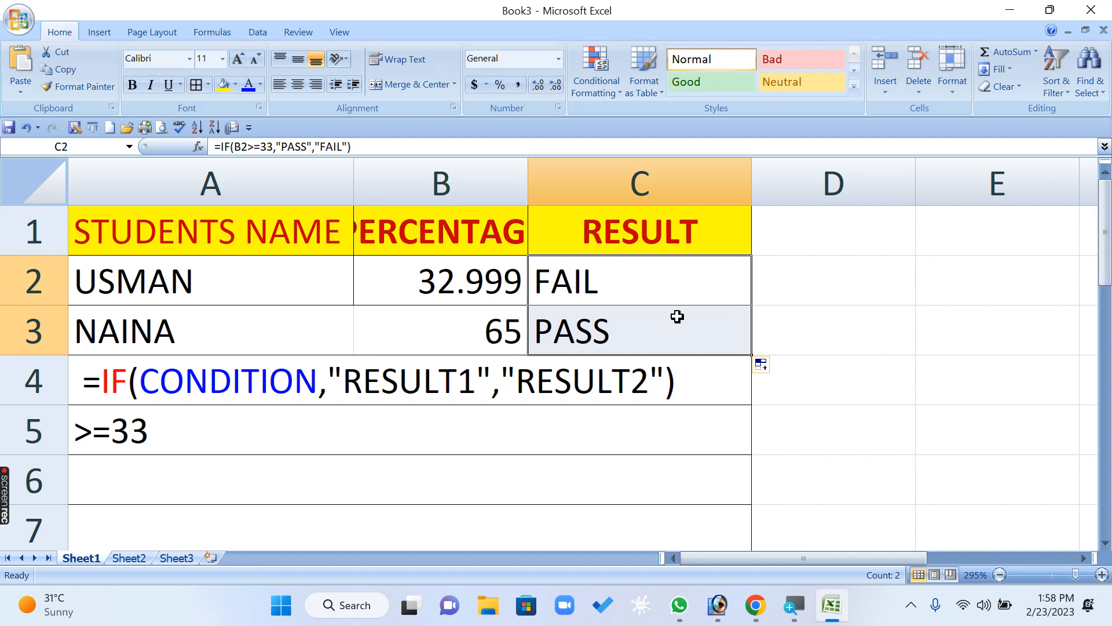
pyautogui.click(611, 283)
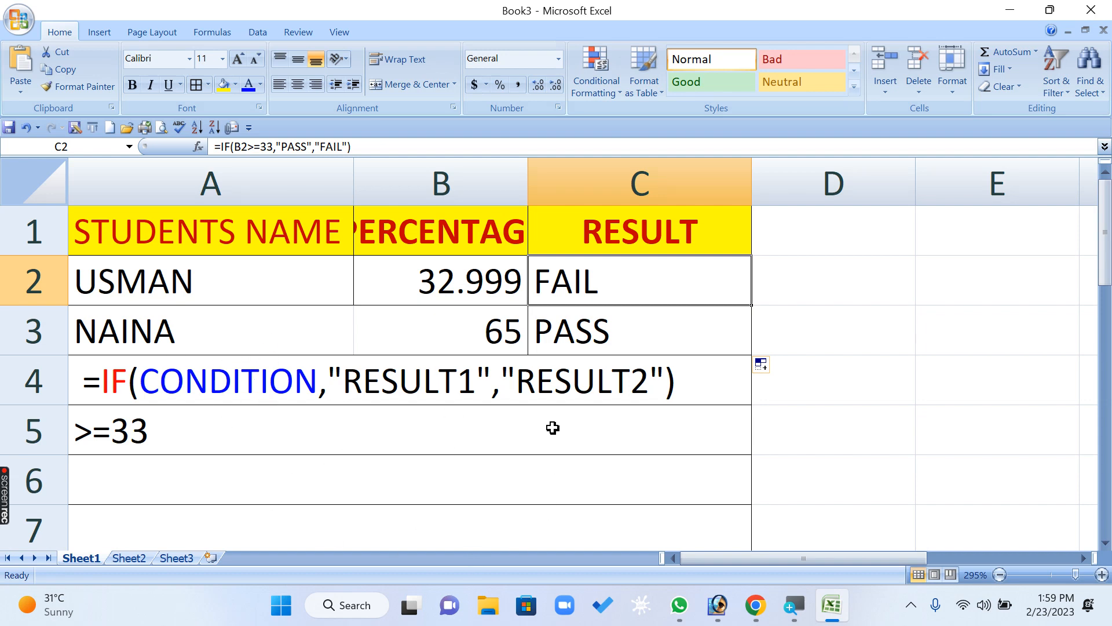
# - Switch to Sheet2 and examine the nested IF syntax in row 4
pyautogui.click(129, 558)
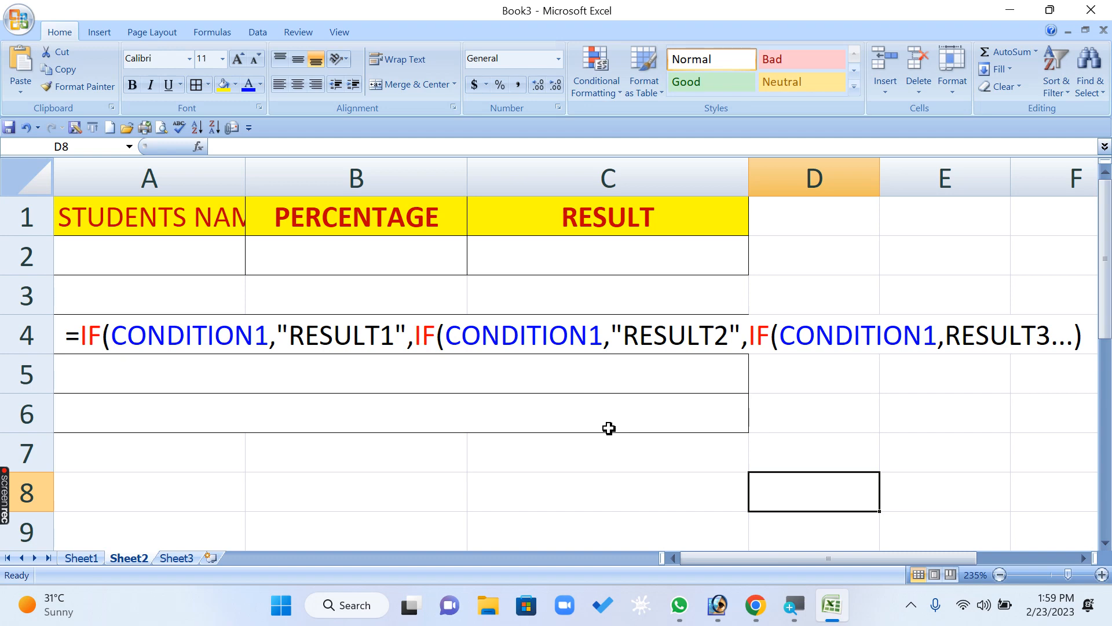
pyautogui.keyDown('ctrl'); pyautogui.scroll(2, 609, 429); pyautogui.keyUp('ctrl')
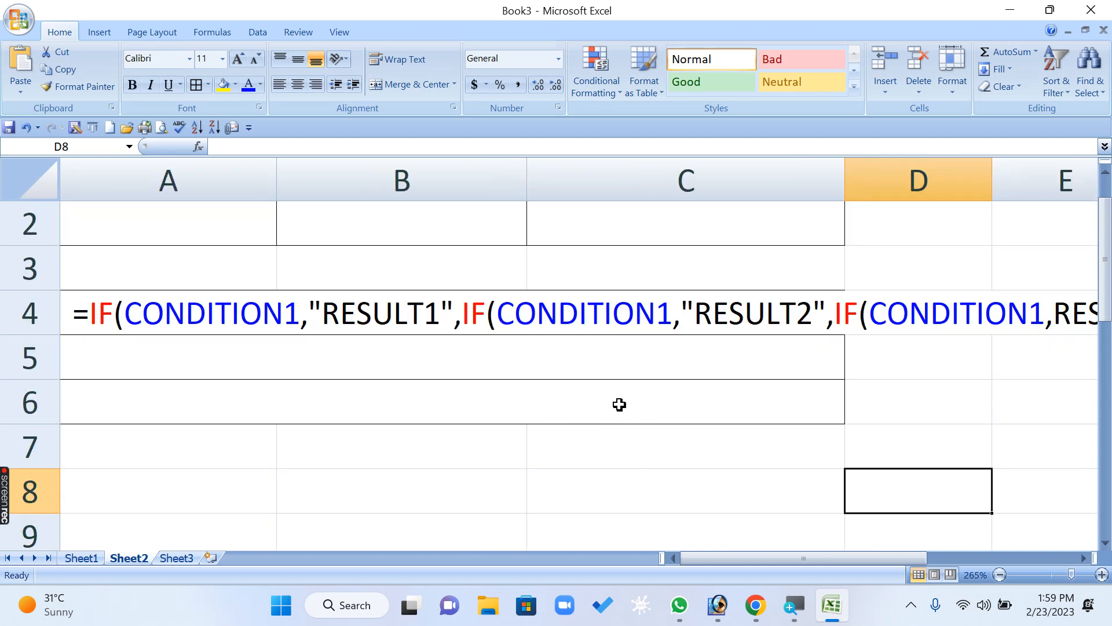
pyautogui.scroll(1, 618, 405)
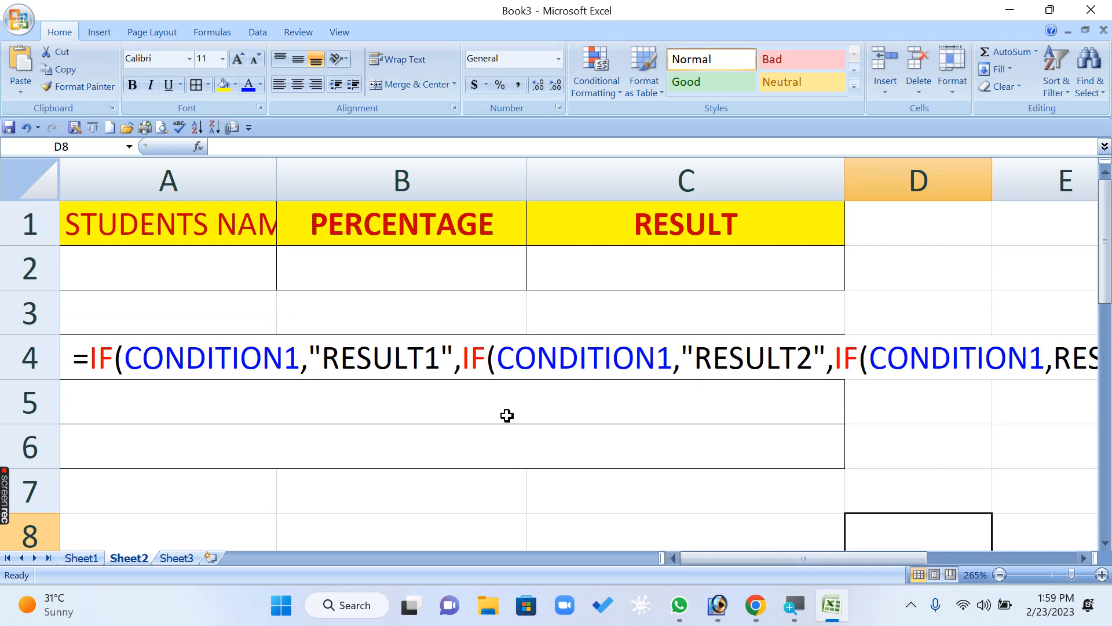
pyautogui.click(226, 361)
pyautogui.click(662, 381)
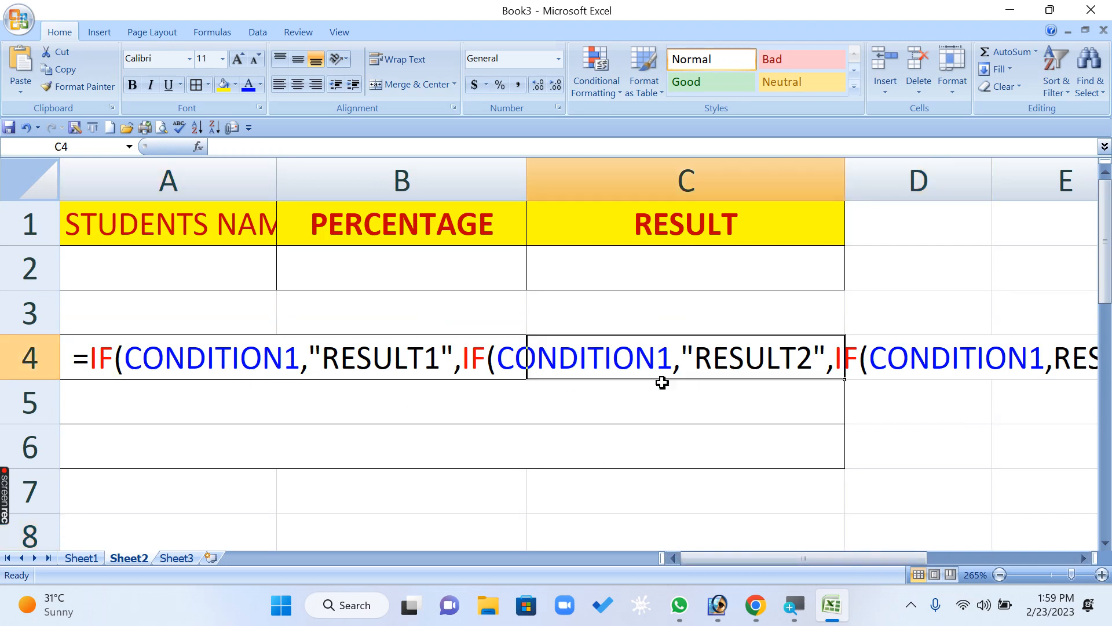
pyautogui.doubleClick(664, 357)
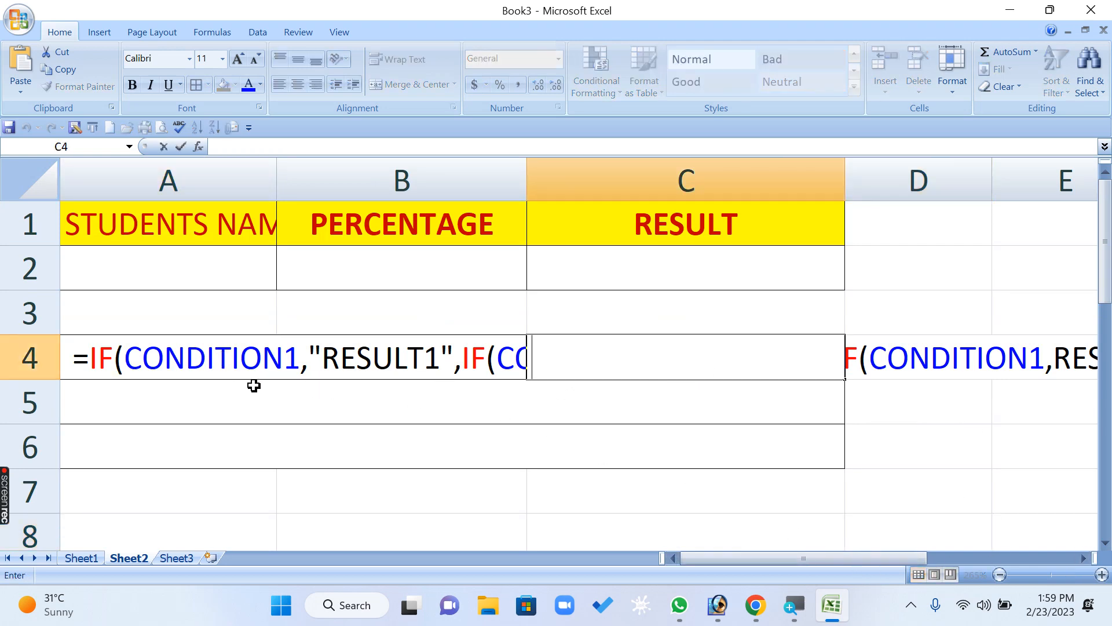
# - Renumber the conditions in the A4 syntax so the second IF uses CONDITION2 and the third uses CONDITION3
pyautogui.click(185, 356)
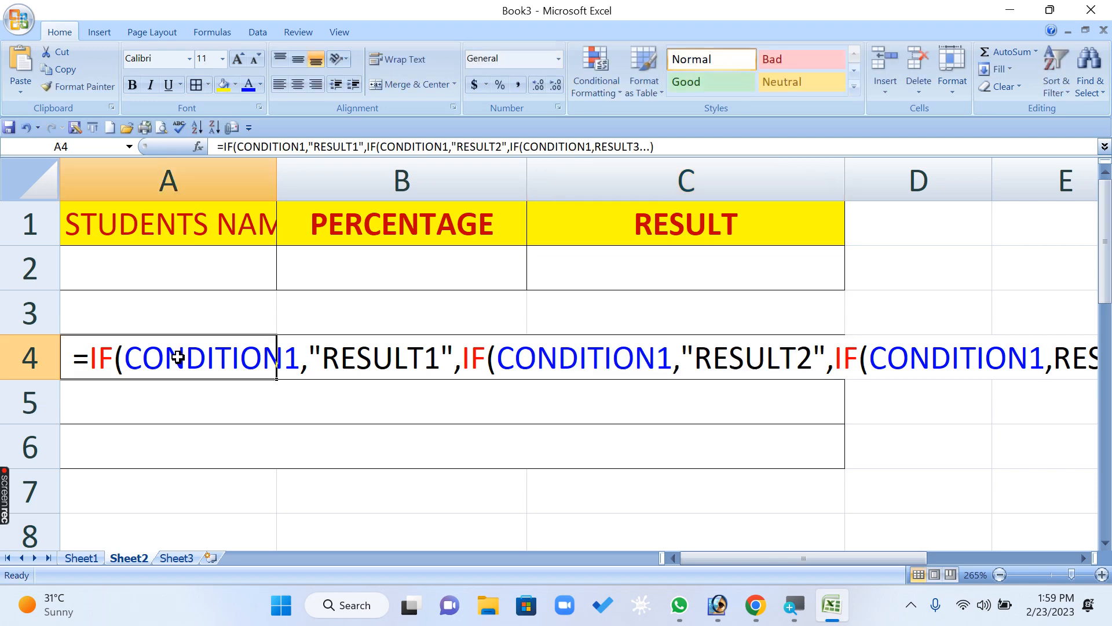
pyautogui.click(445, 147)
pyautogui.press('BackSpace')
pyautogui.write('2')
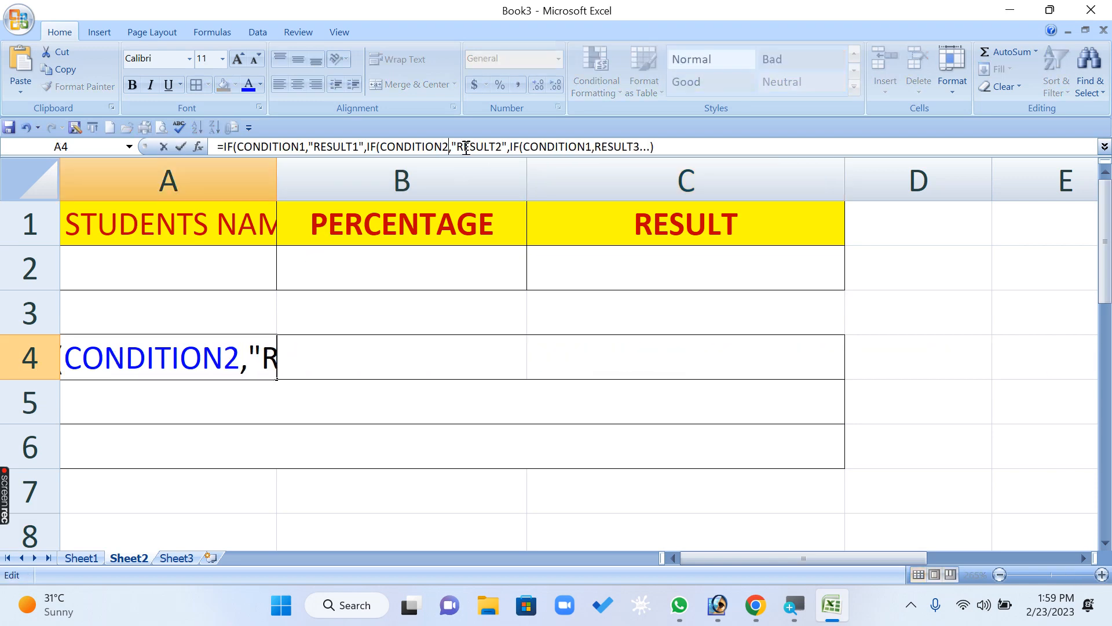
pyautogui.click(587, 147)
pyautogui.press('Delete')
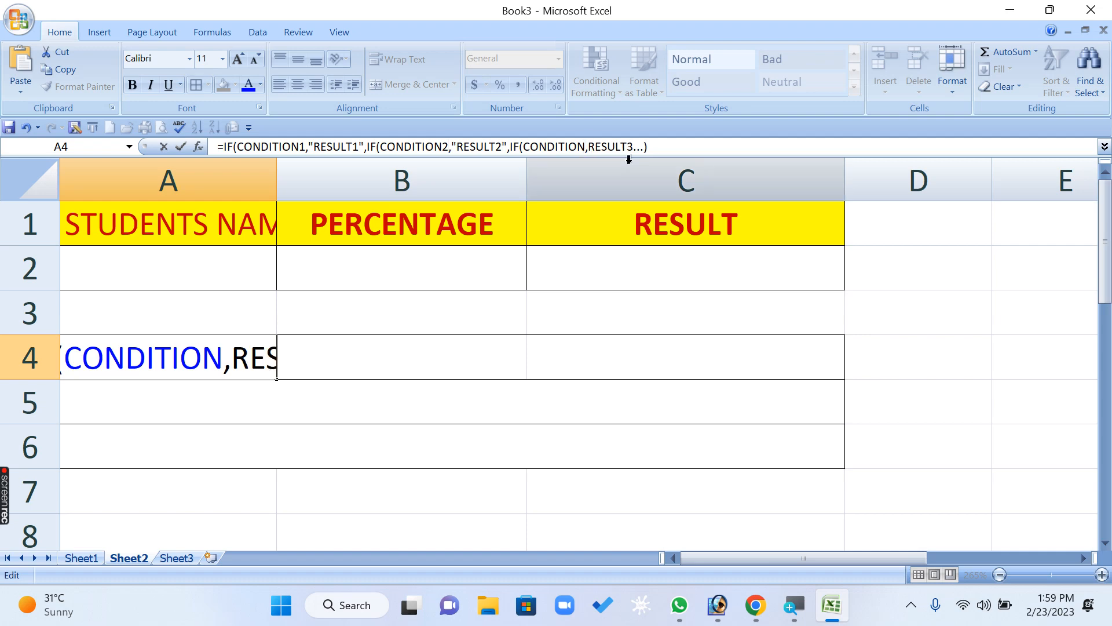
pyautogui.write('3')
pyautogui.press('Return')
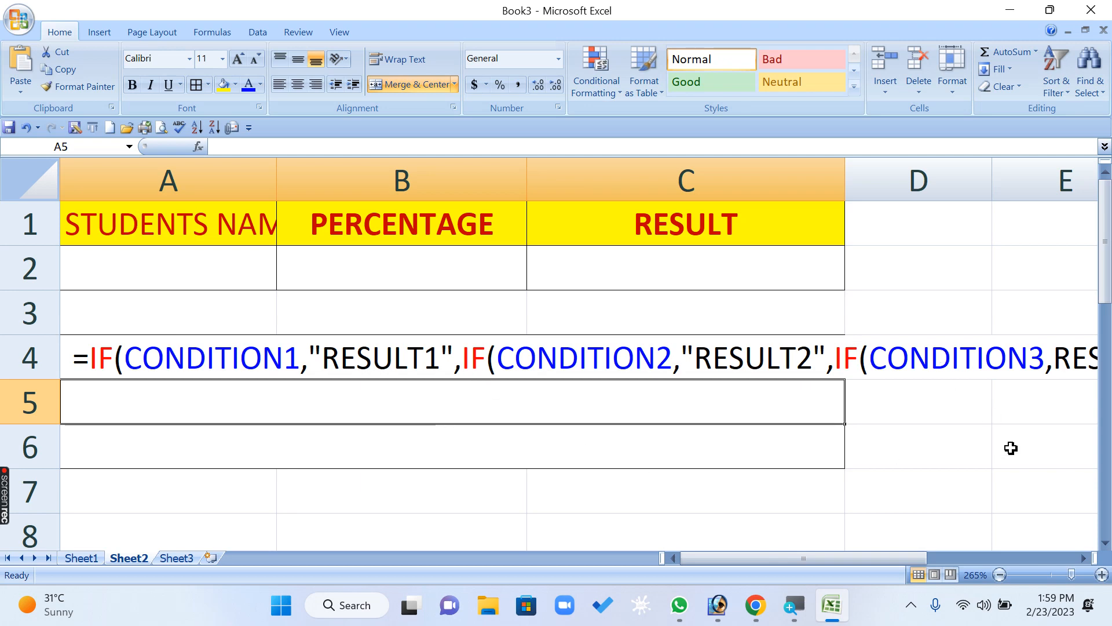
# - Examine the end of the nested IF syntax in row 4, from CONDITION3 to the closing bracket
pyautogui.click(1085, 558)
pyautogui.click(1085, 558)
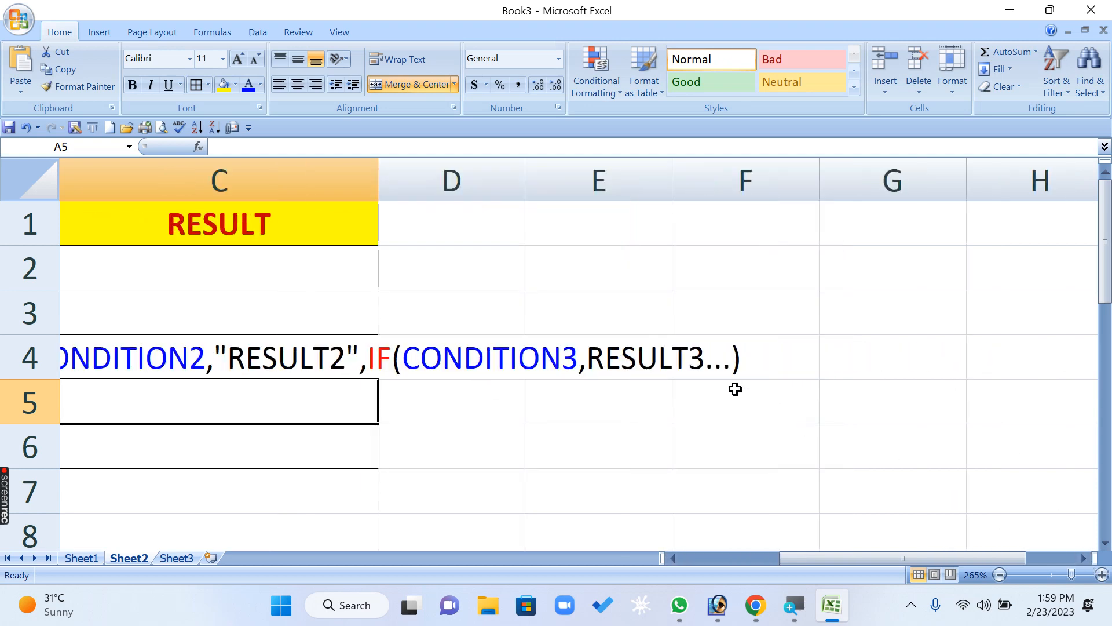
pyautogui.moveTo(790, 558); pyautogui.dragTo(689, 559)
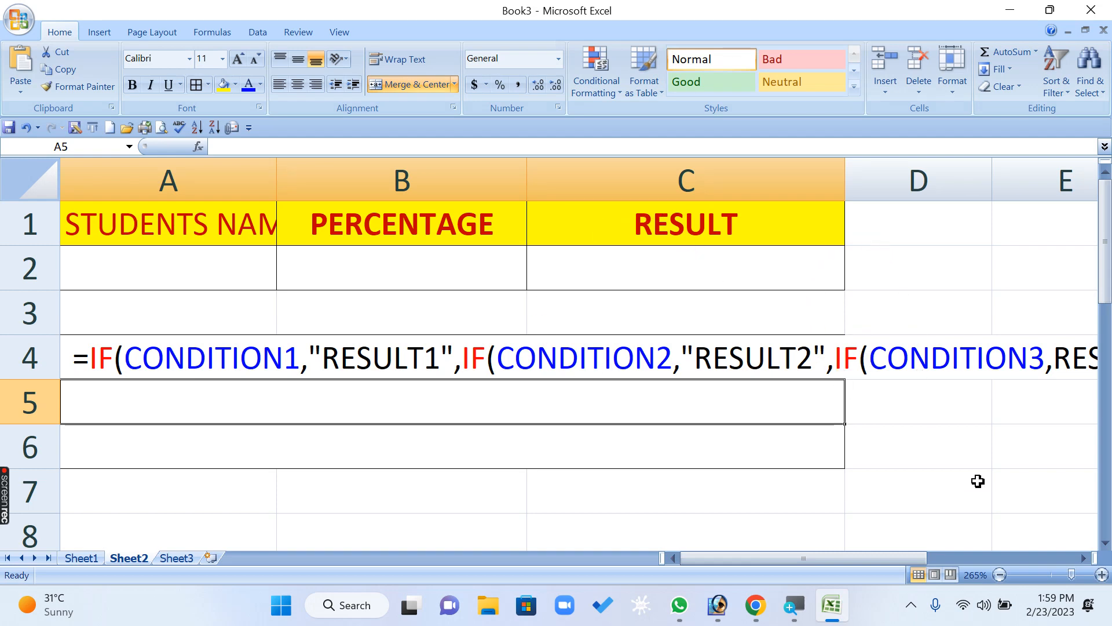
pyautogui.click(1084, 558)
pyautogui.click(1083, 558)
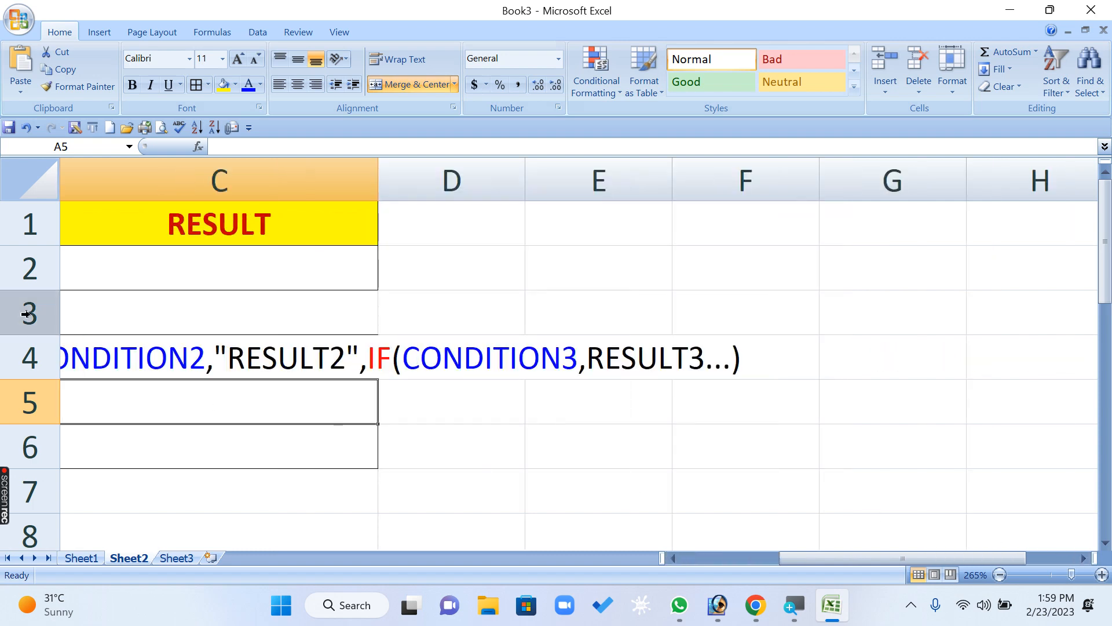
pyautogui.click(716, 362)
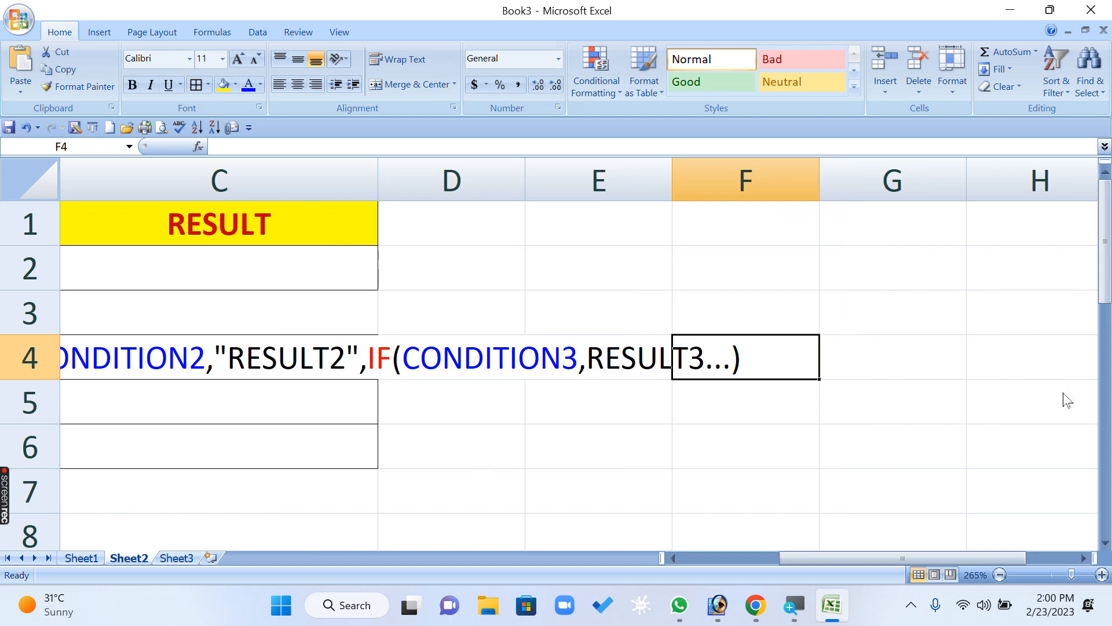
# - Replace the dots after RESULT3 in the A4 syntax with a comma, five dots and a default result argument
pyautogui.press('Left')
pyautogui.press('Left')
pyautogui.press('Left')
pyautogui.press('Left')
pyautogui.press('Left')
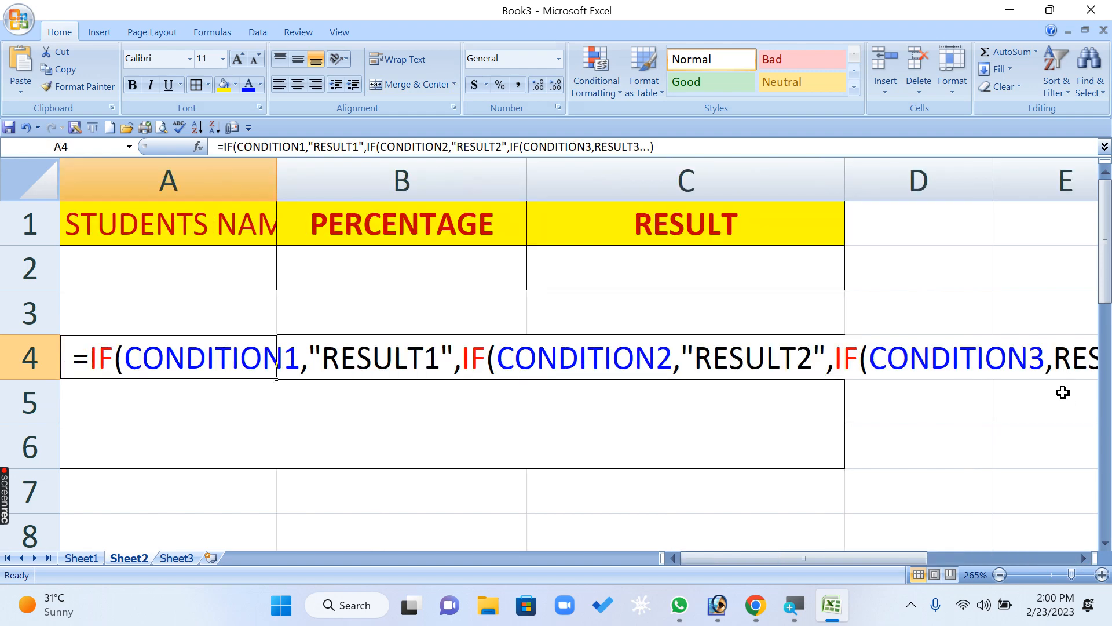
pyautogui.press('F2')
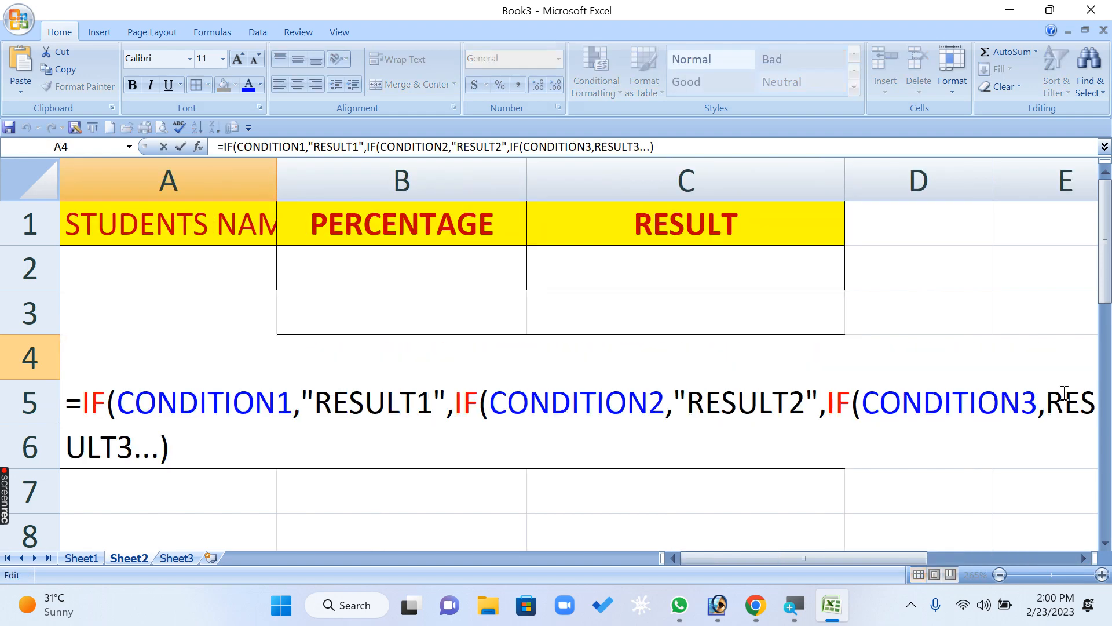
pyautogui.moveTo(834, 558); pyautogui.dragTo(805, 558)
pyautogui.press('BackSpace')
pyautogui.press('BackSpace')
pyautogui.press('BackSpace')
pyautogui.write(',')
pyautogui.write('..... D')
pyautogui.write('EFAULT RESZ')
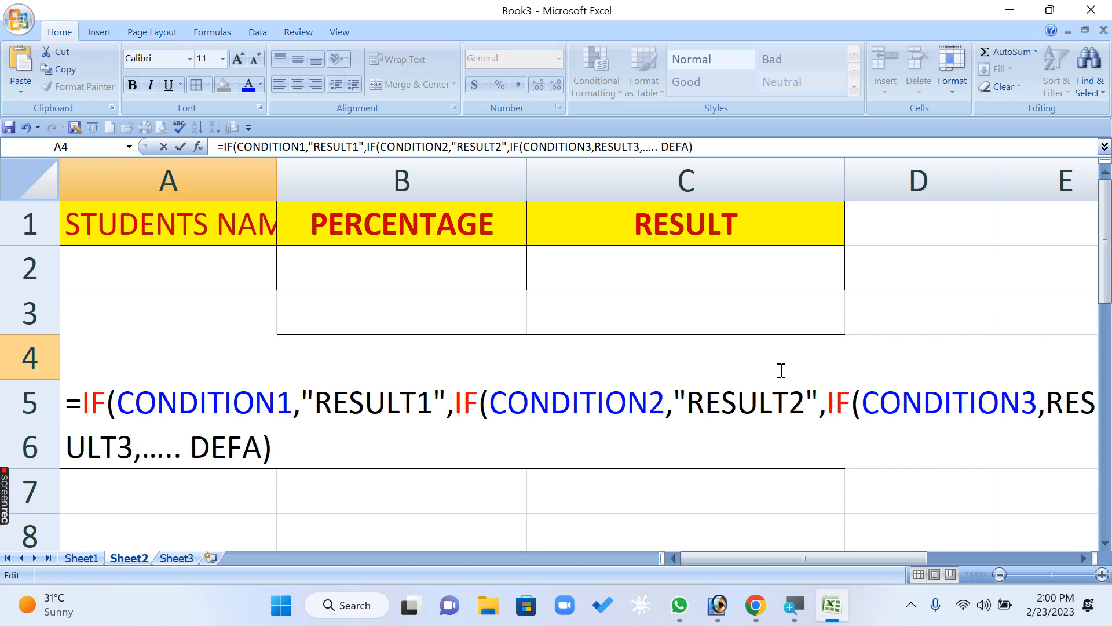
pyautogui.write('ULT')
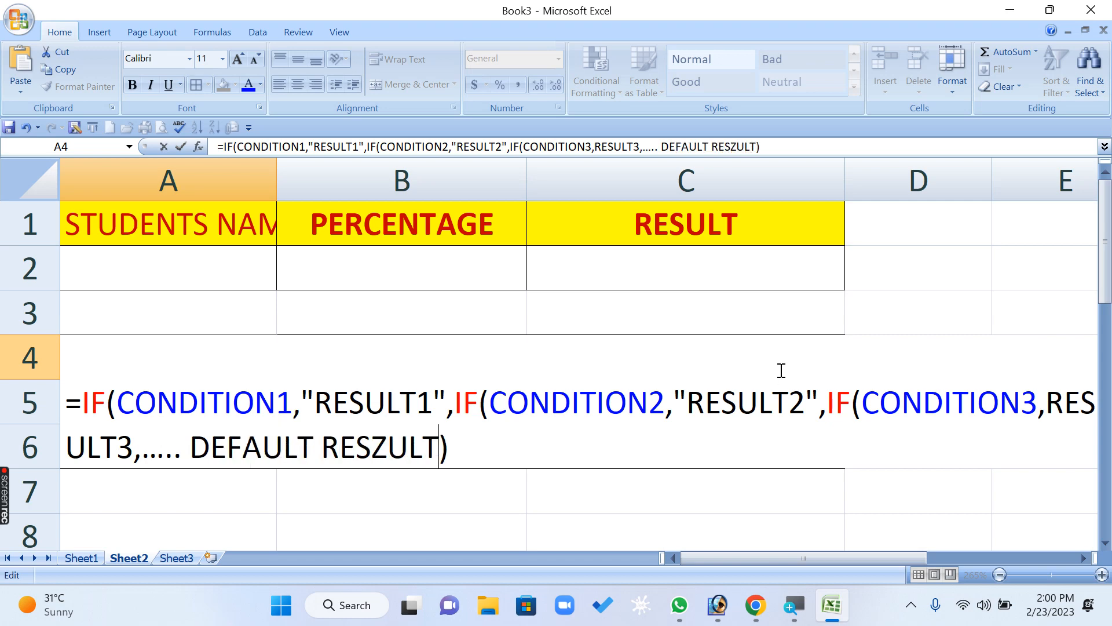
# - Correct the spelling of the last argument in A4 to DEFAULT RESULT and enclose it in double quotes
pyautogui.press('BackSpace')
pyautogui.press('BackSpace')
pyautogui.press('BackSpace')
pyautogui.press('BackSpace')
pyautogui.write('ULT')
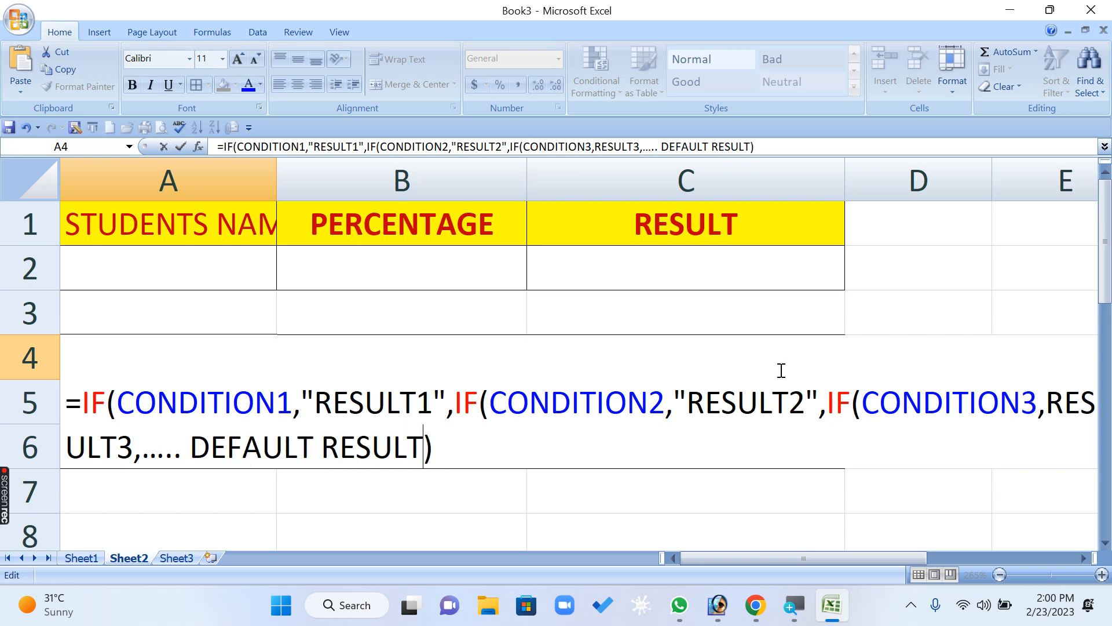
pyautogui.write('"')
pyautogui.write('"')
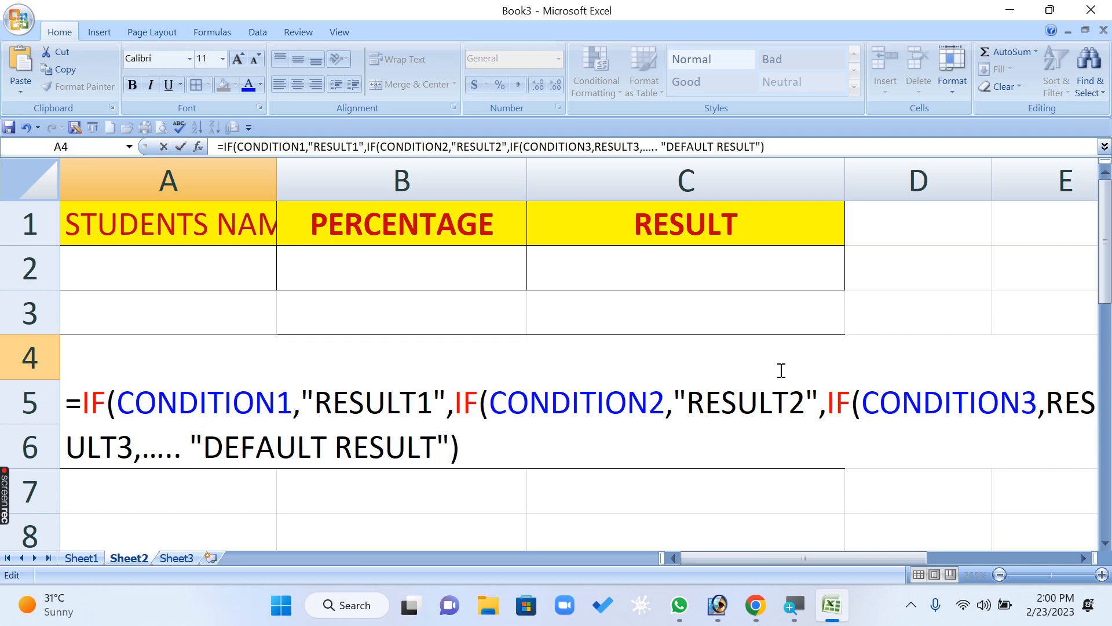
# - Commit the edited nested IF syntax in A4 and look over the empty PERCENTAGE and RESULT cells in row 2
pyautogui.press('Return')
pyautogui.scroll(-5, 779, 369)
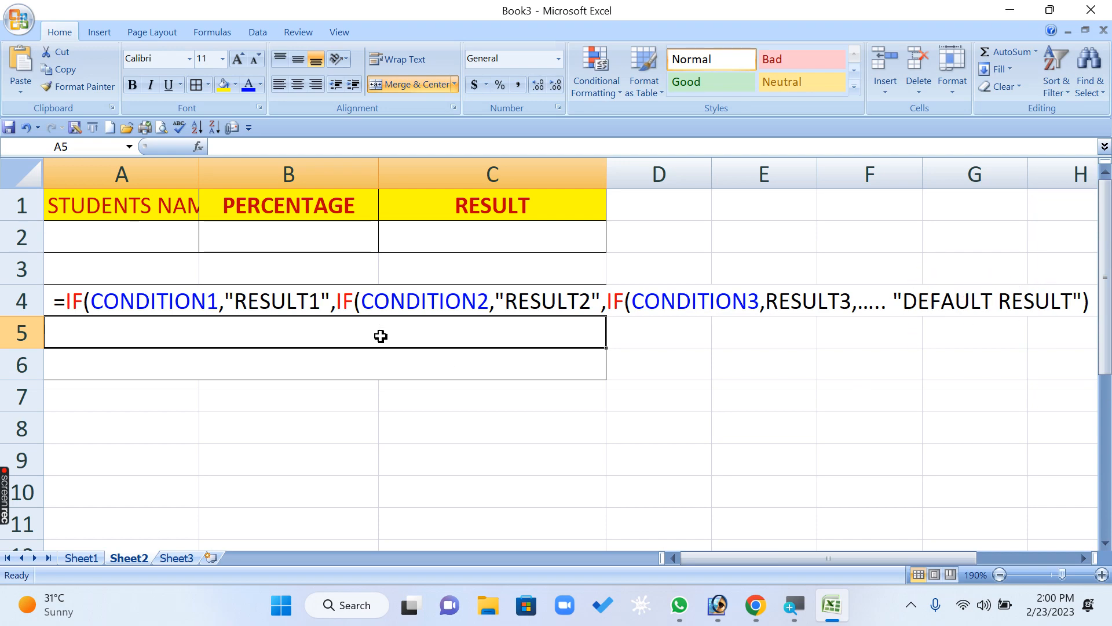
pyautogui.click(265, 239)
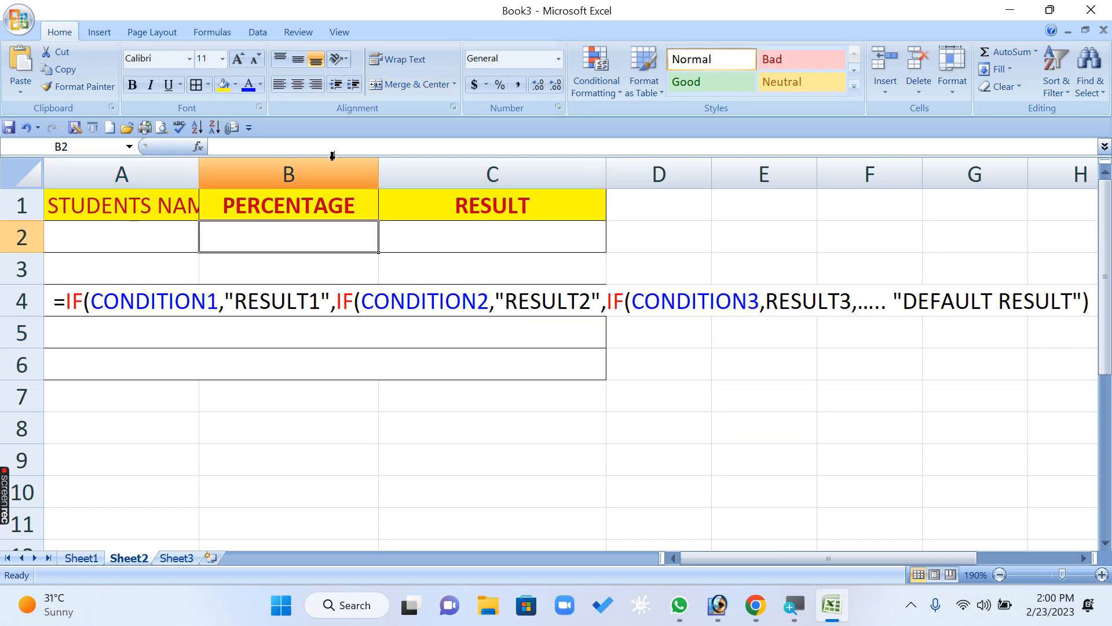
pyautogui.click(471, 237)
pyautogui.click(275, 239)
# - Enter the first grading criterion in row 7, with >=33 in A7 and THIRD in B7
pyautogui.click(123, 364)
pyautogui.click(106, 384)
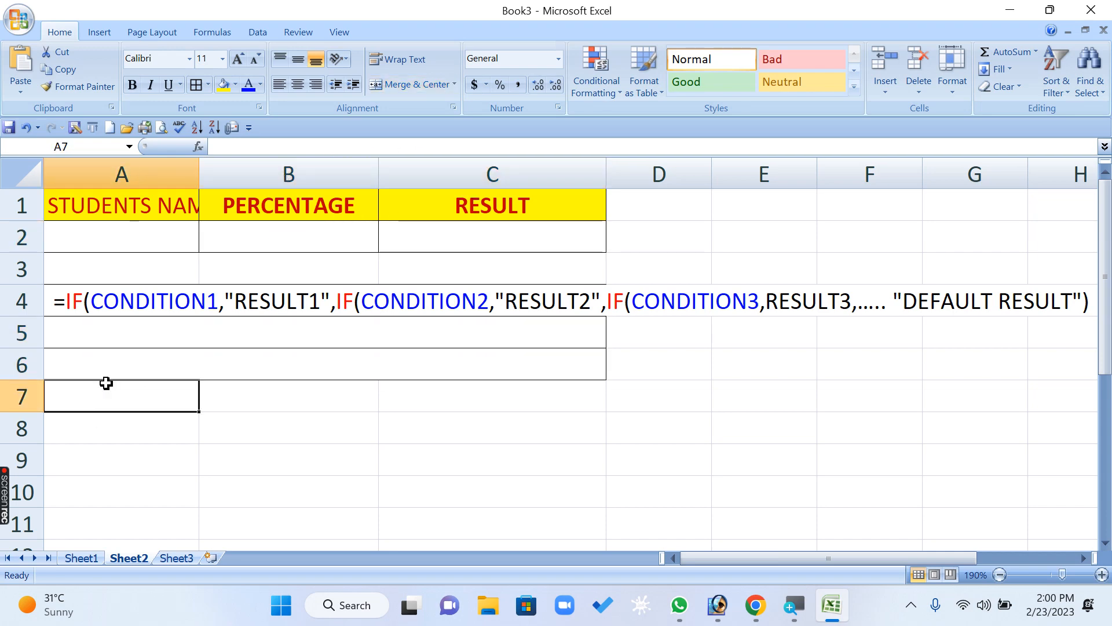
pyautogui.write('>=')
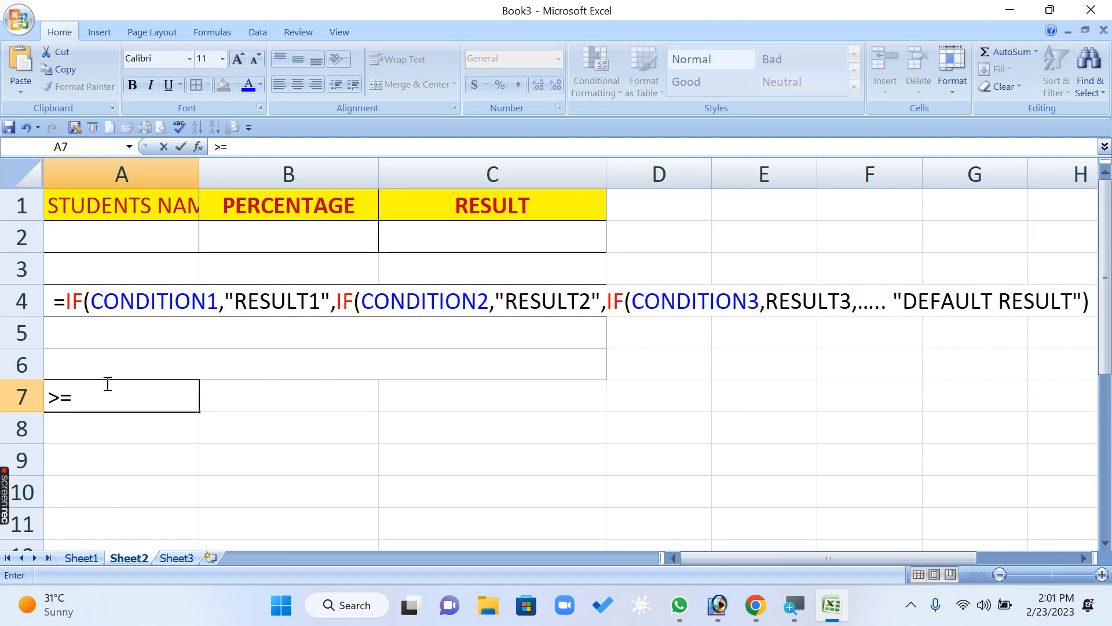
pyautogui.write('33')
pyautogui.press('Tab')
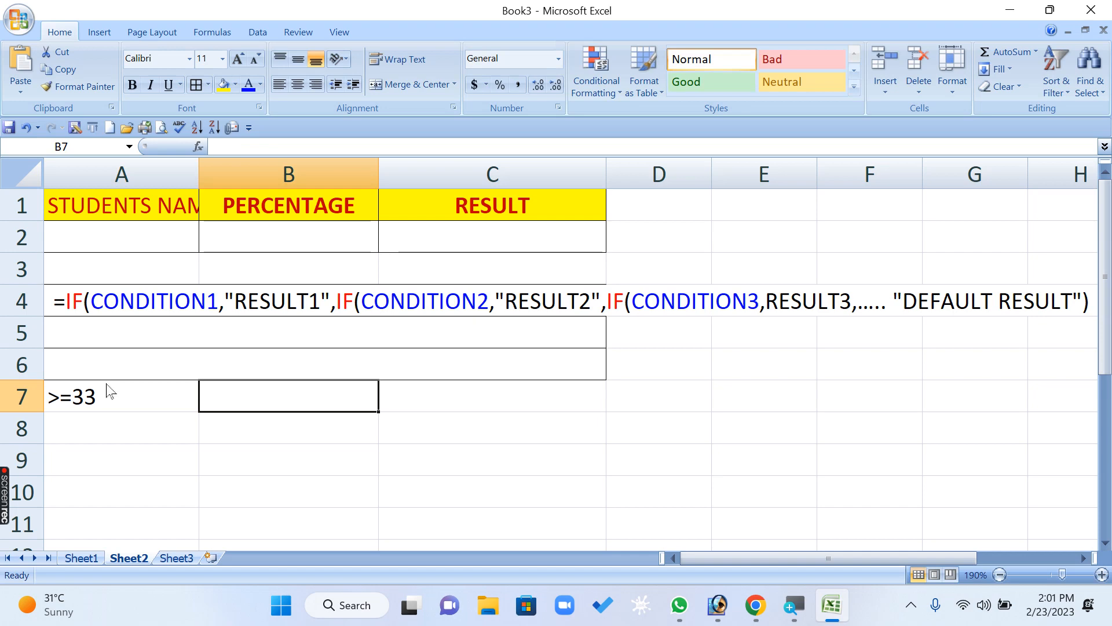
pyautogui.write('THIRD')
pyautogui.press('Return')
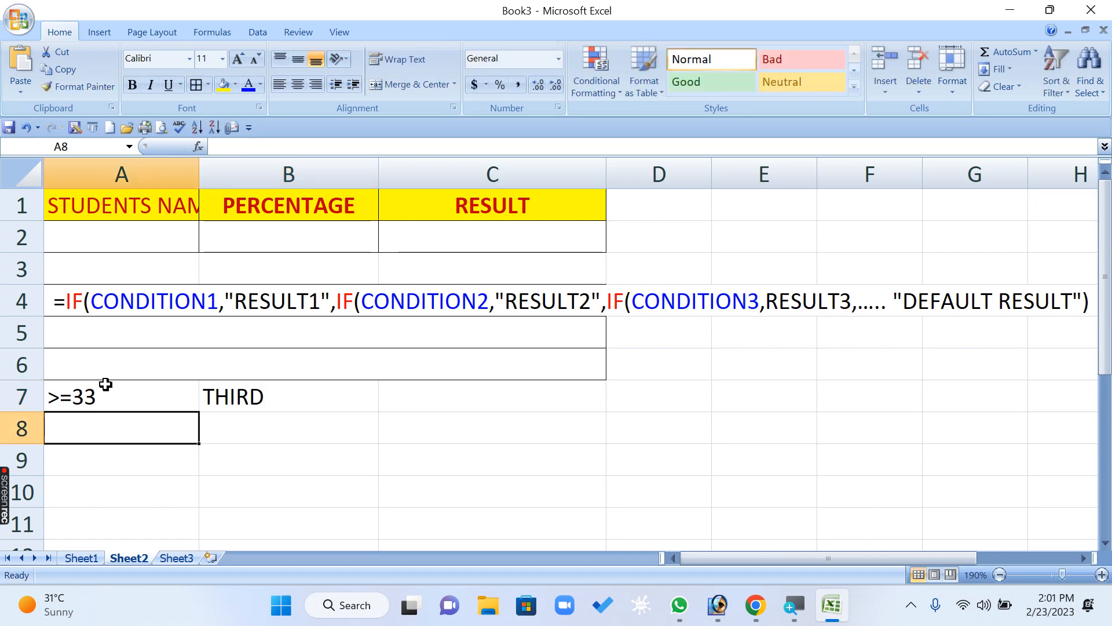
# - Enter the next grading criterion in row 8, with >=45 in A8 and SECOND in B8
pyautogui.write('>=45')
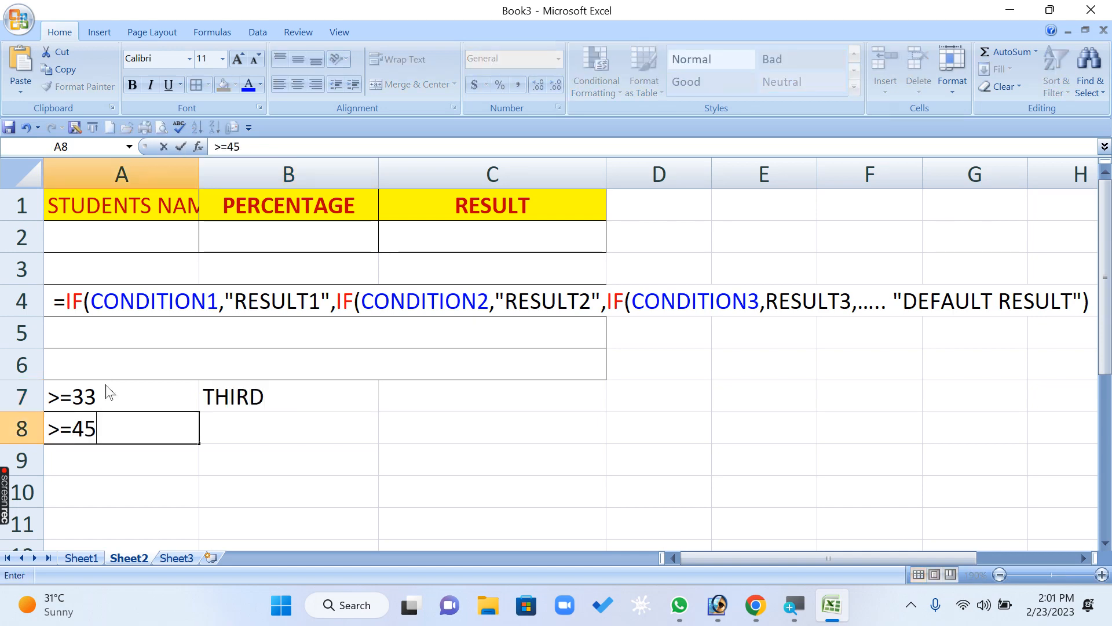
pyautogui.press('Tab')
pyautogui.write('SECOND')
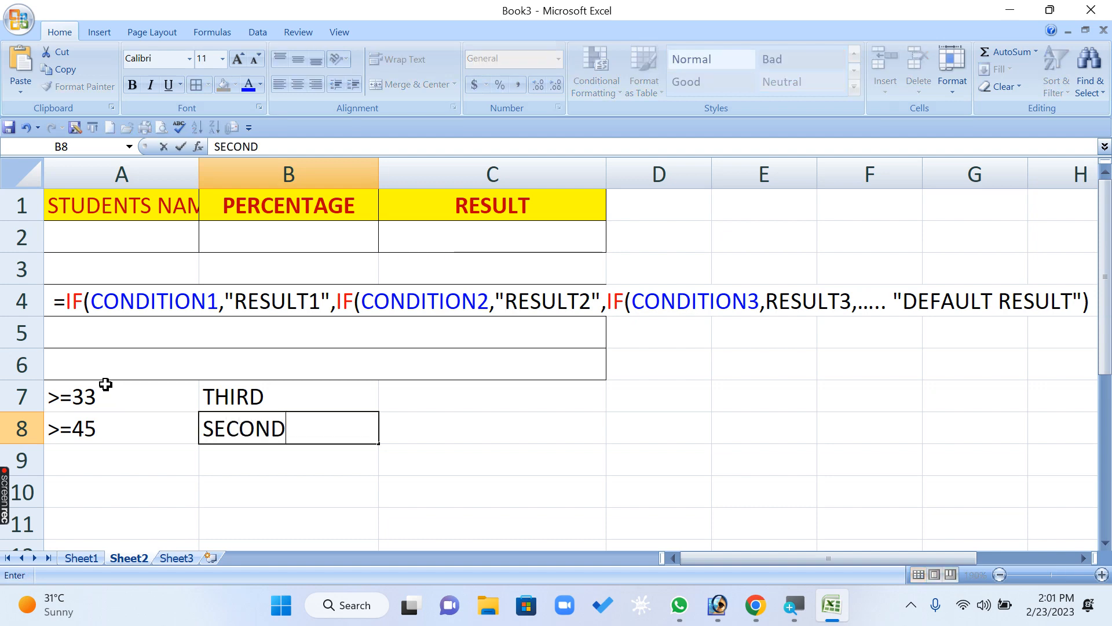
pyautogui.press('Return')
# - Enter the highest grading criterion in row 9, with >=60 in A9 and FIRST in B9
pyautogui.write('>=')
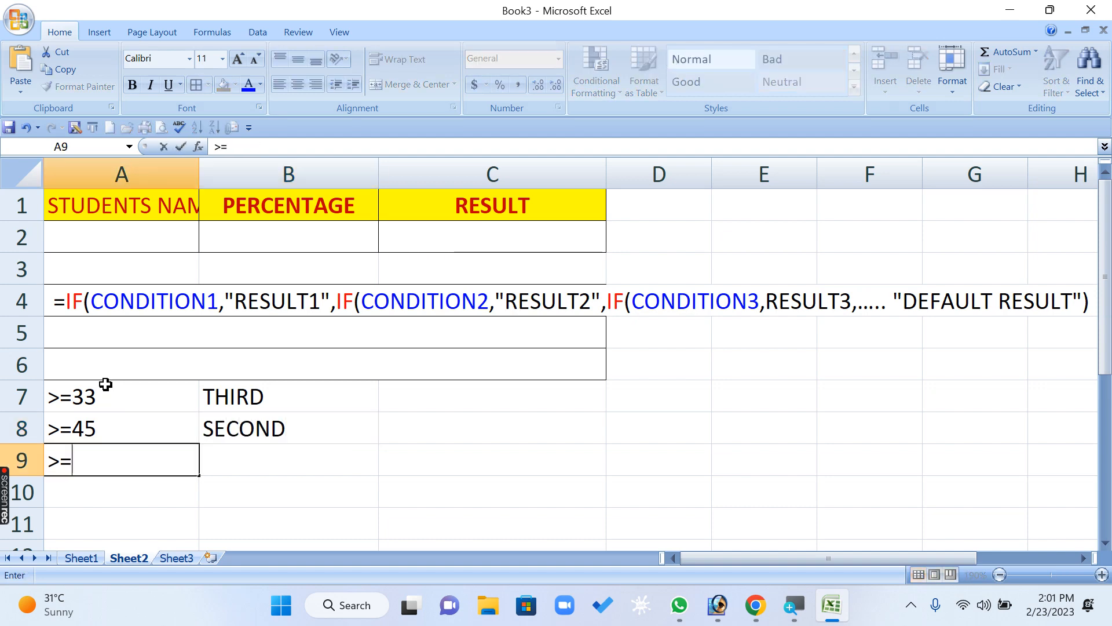
pyautogui.write('66')
pyautogui.press('BackSpace')
pyautogui.write('0')
pyautogui.press('Tab')
pyautogui.write('TH')
pyautogui.press('BackSpace')
pyautogui.press('BackSpace')
pyautogui.press('BackSpace')
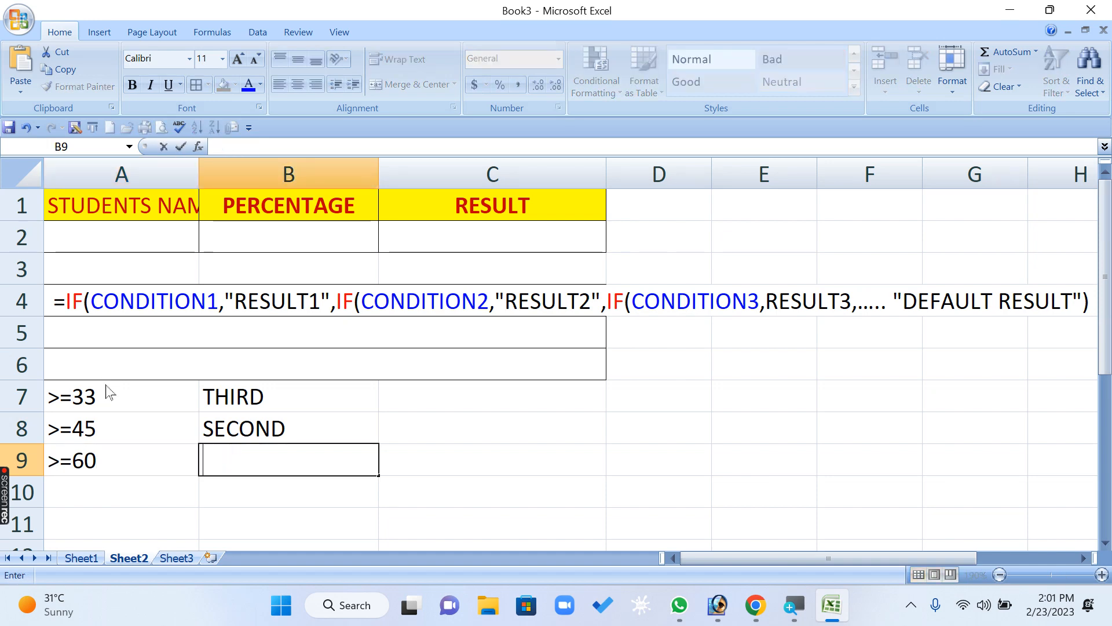
pyautogui.write('FIRST')
pyautogui.press('Return')
# - Enter FAIL in B10 as the default result, leaving its condition cell A10 empty
pyautogui.press('Tab')
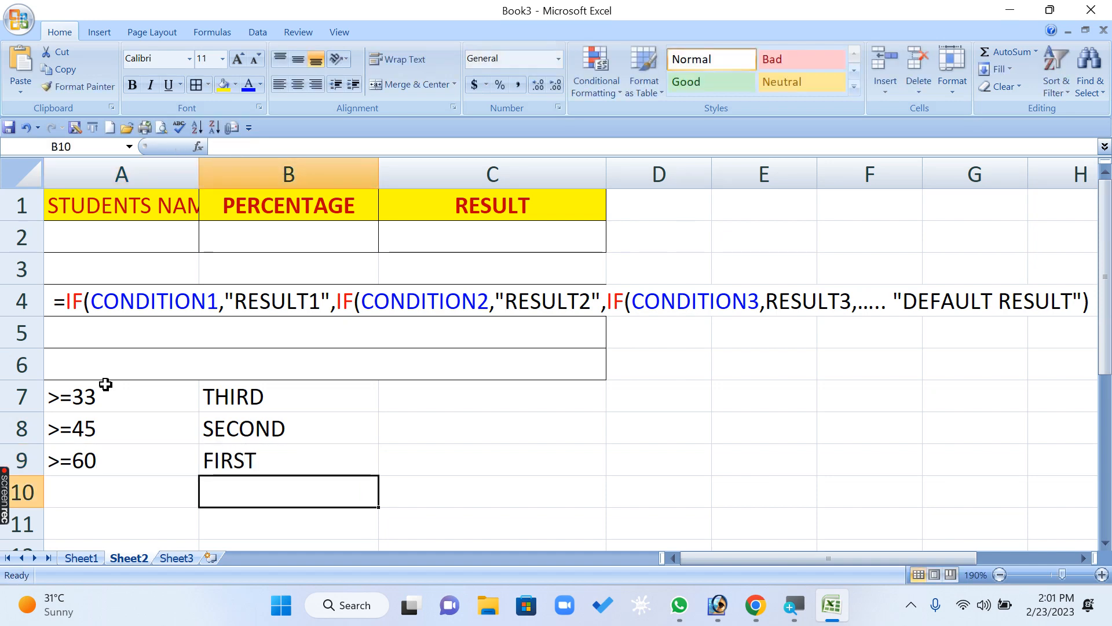
pyautogui.write('FAIL')
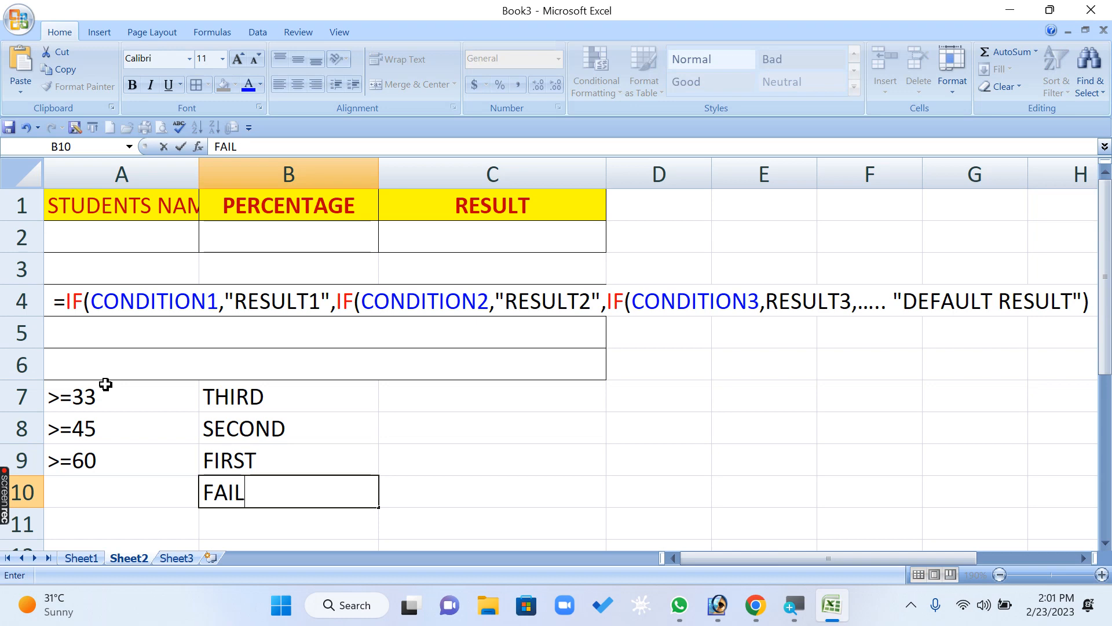
pyautogui.press('Return')
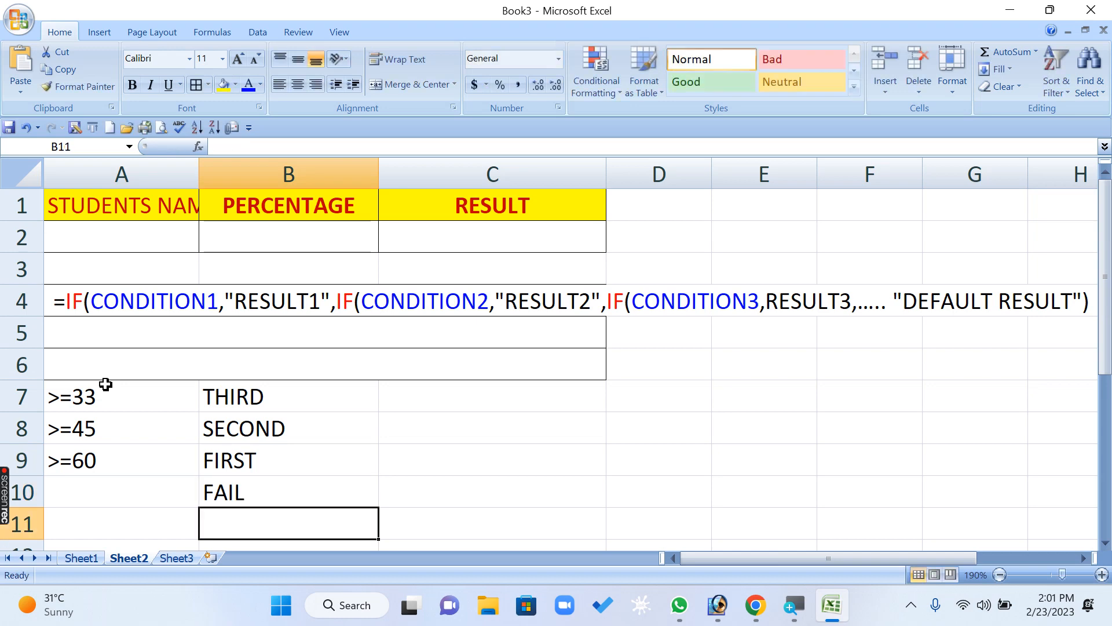
# - Review each condition in A7:A9 with its matching result in column B, including the default result in B10
pyautogui.press('Up')
pyautogui.press('Up')
pyautogui.press('Up')
pyautogui.press('Up')
pyautogui.press('Down')
pyautogui.press('Down')
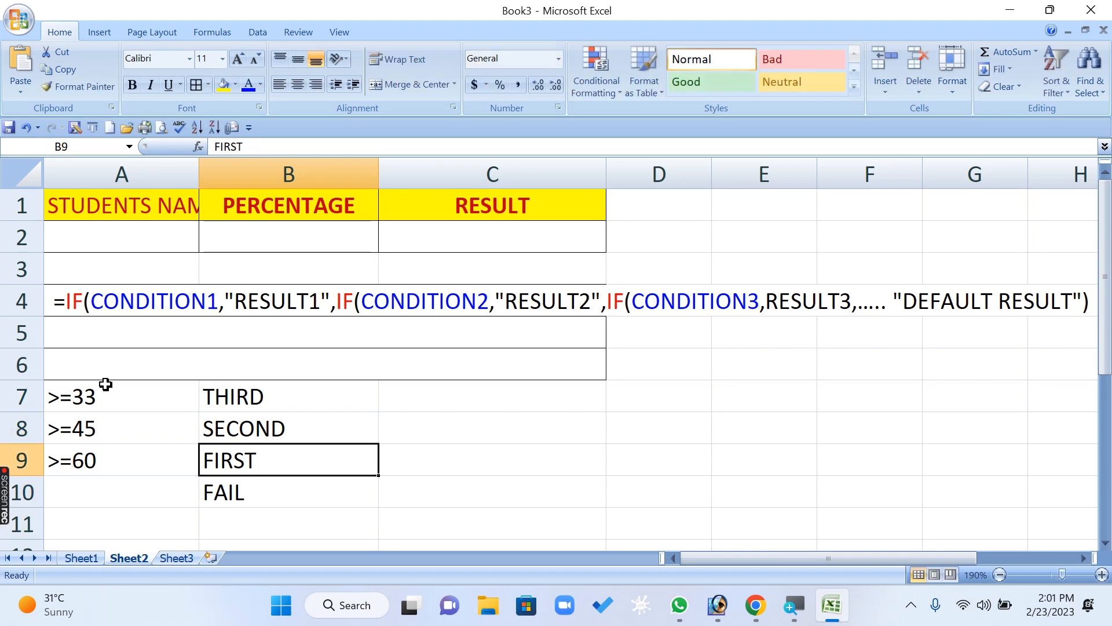
pyautogui.press('Left')
pyautogui.press('Right')
pyautogui.press('Up')
pyautogui.press('Left')
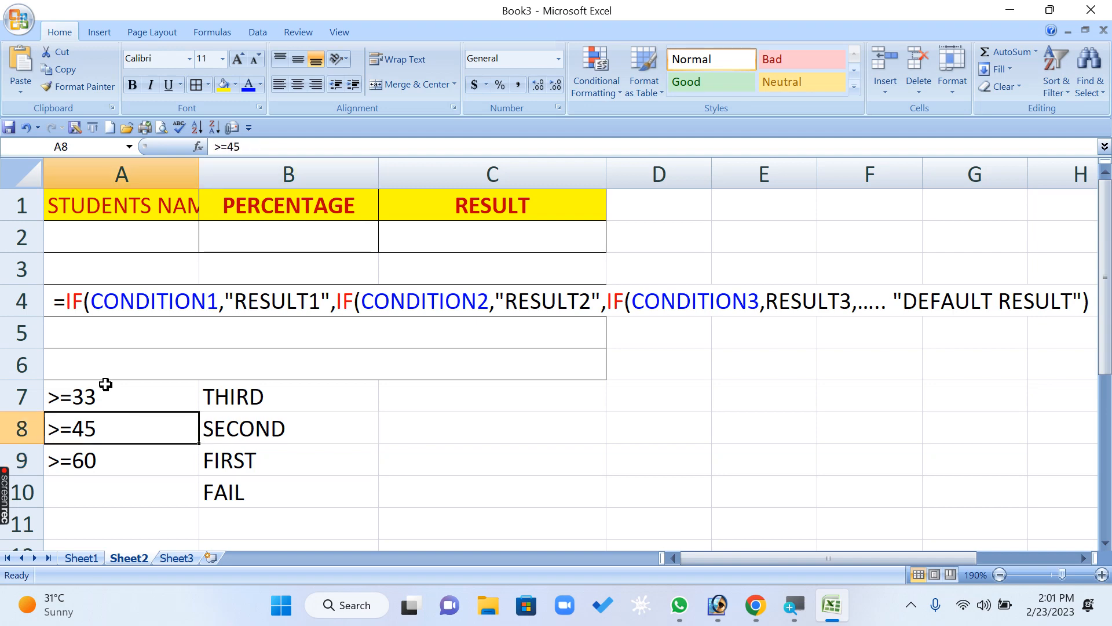
pyautogui.press('Right')
pyautogui.press('Up')
pyautogui.press('Left')
pyautogui.press('Right')
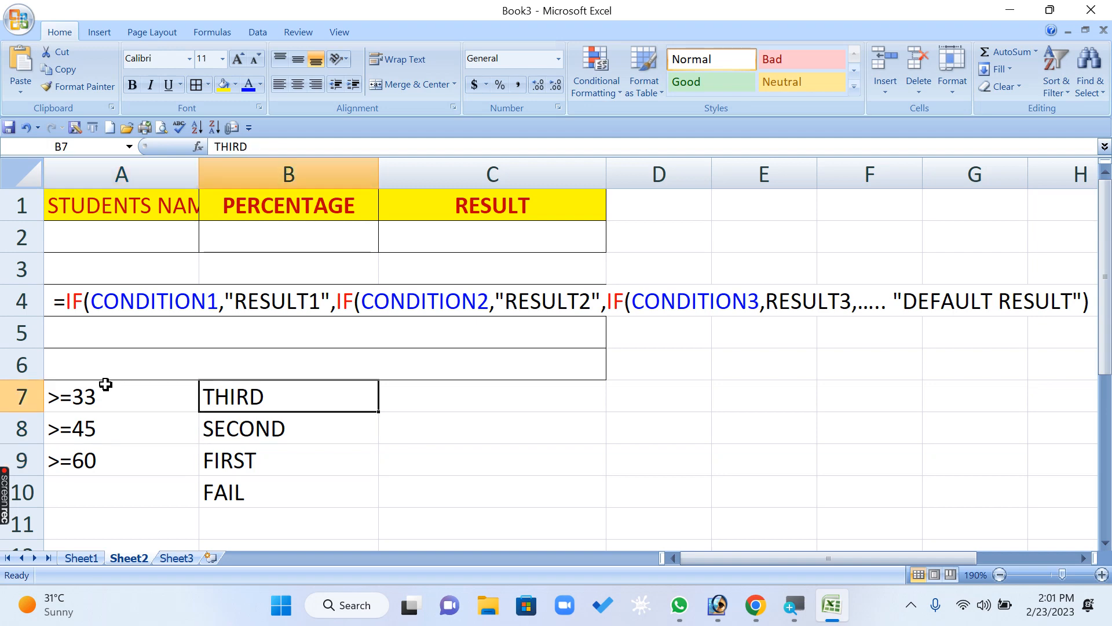
pyautogui.press('Down')
pyautogui.press('Down')
pyautogui.press('Down')
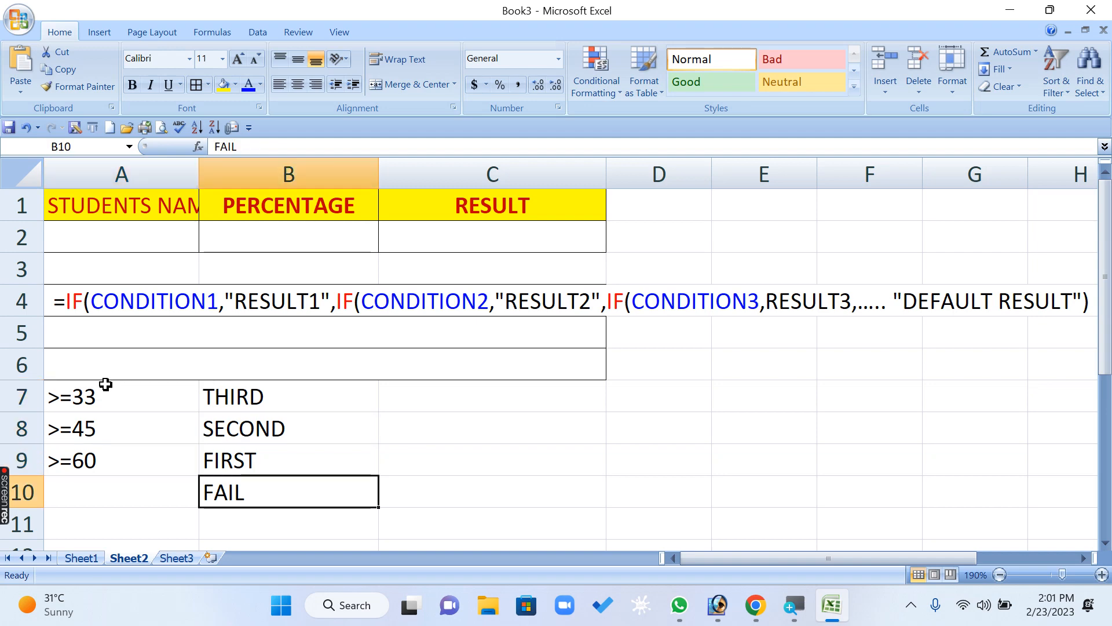
# - Start an IF formula in C2 with the logical test B2>=60, followed by a comma
pyautogui.click(538, 228)
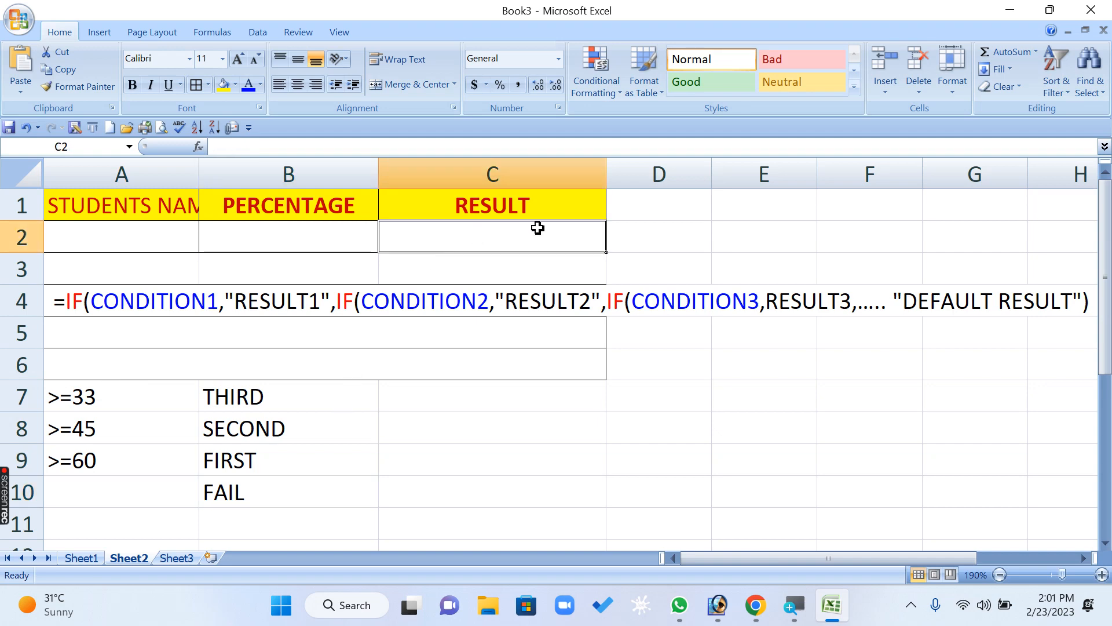
pyautogui.write('=IF')
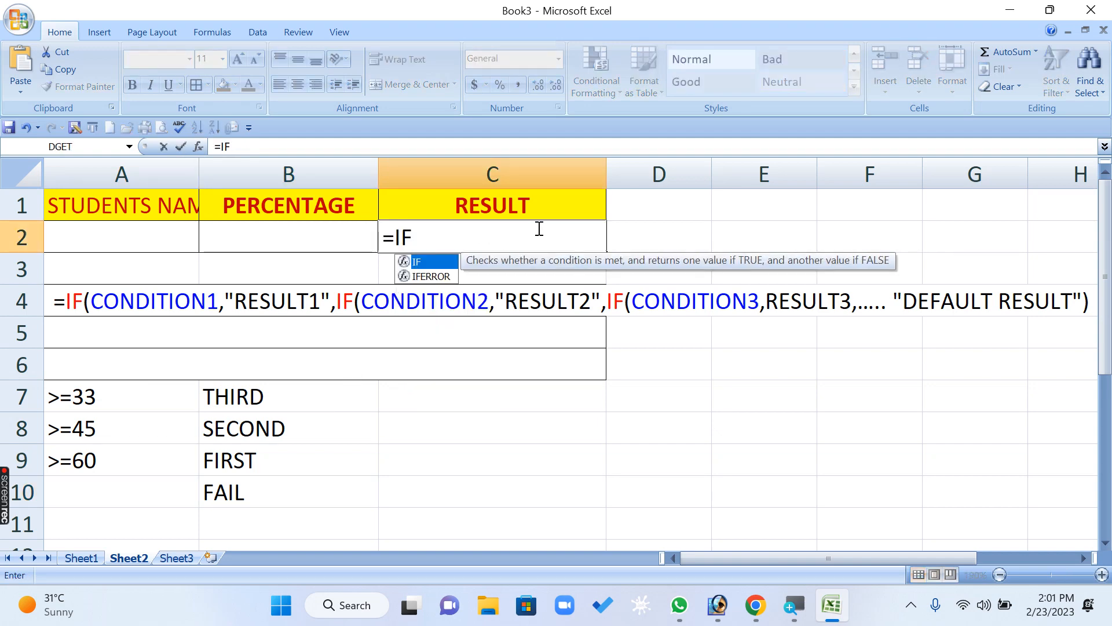
pyautogui.write('(')
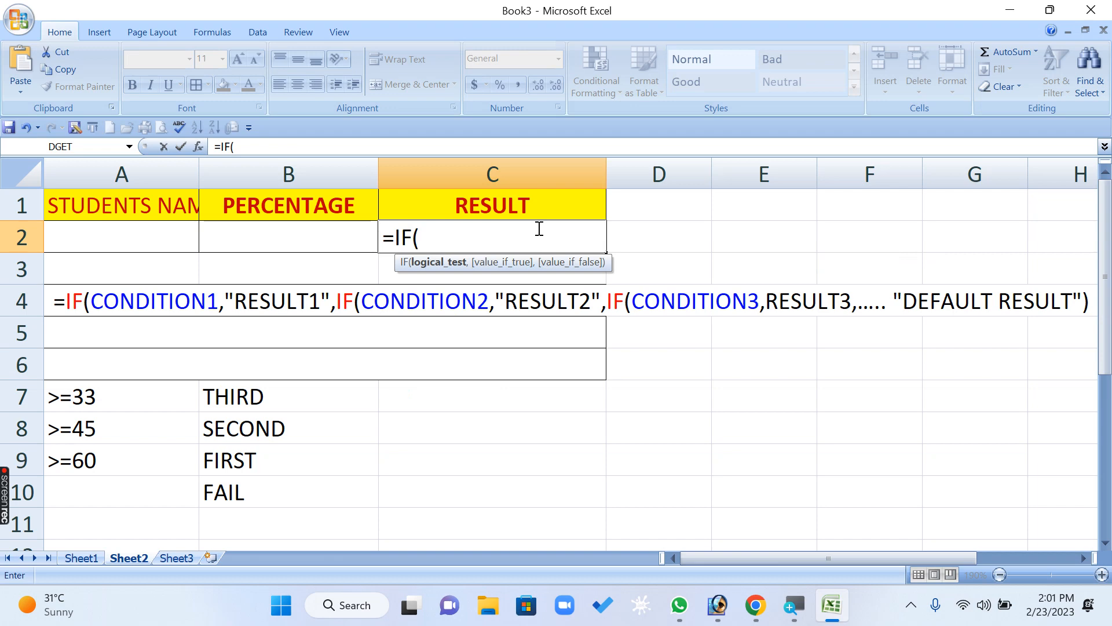
pyautogui.click(275, 235)
pyautogui.write('>')
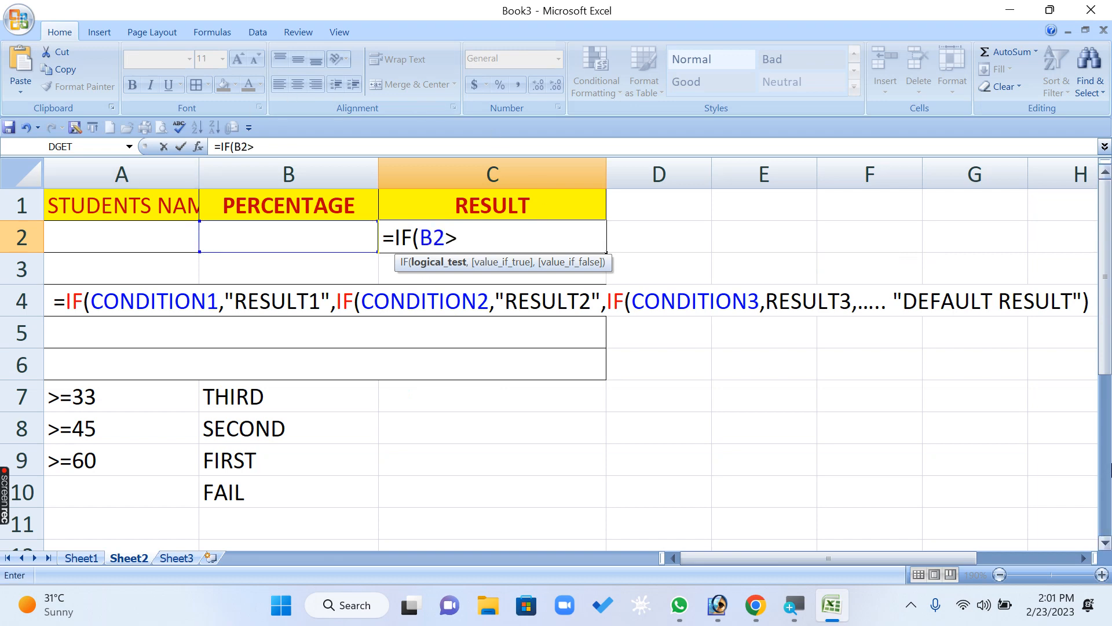
pyautogui.write('=60,')
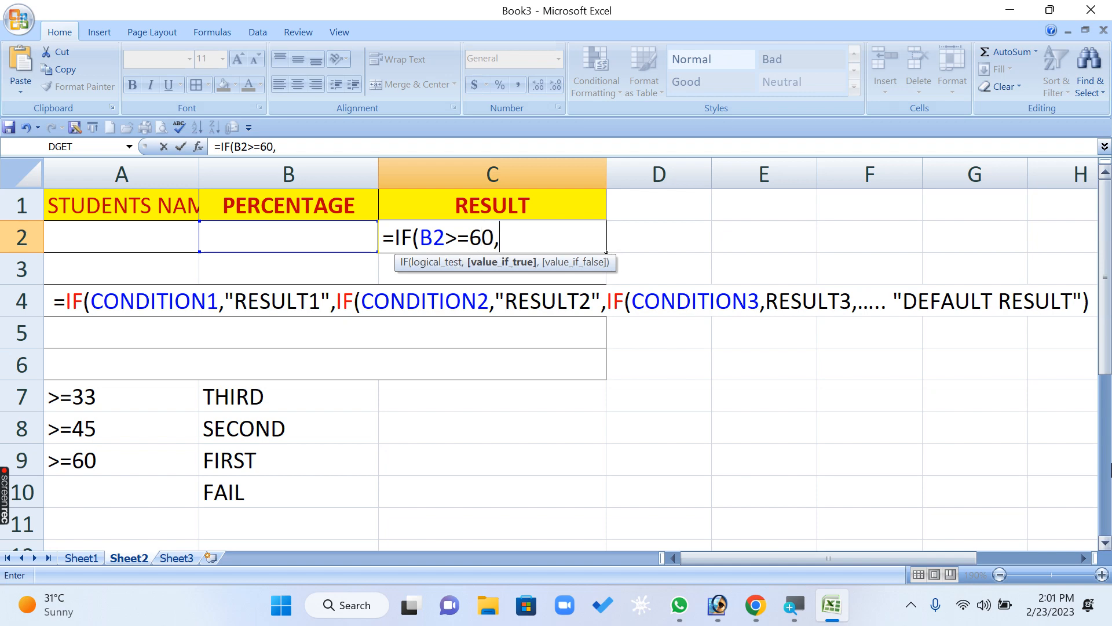
pyautogui.write('"FIORST')
# - Add "FIRST" as the value if true in the C2 formula, followed by a comma
pyautogui.press('BackSpace')
pyautogui.press('BackSpace')
pyautogui.press('BackSpace')
pyautogui.press('BackSpace')
pyautogui.press('BackSpace')
pyautogui.write('IRST"')
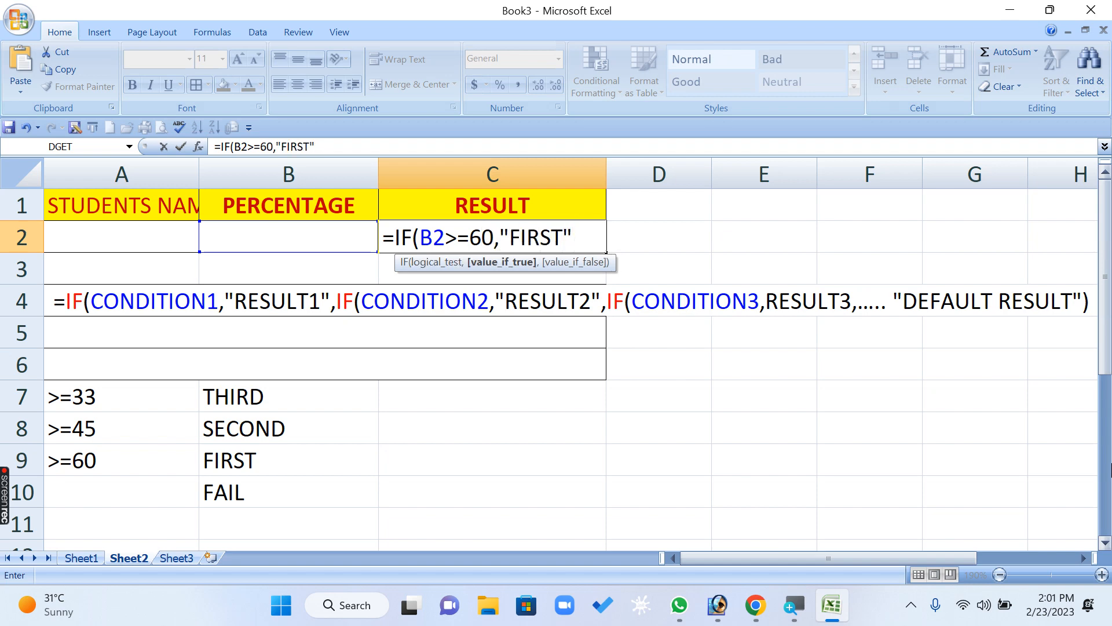
pyautogui.write(',')
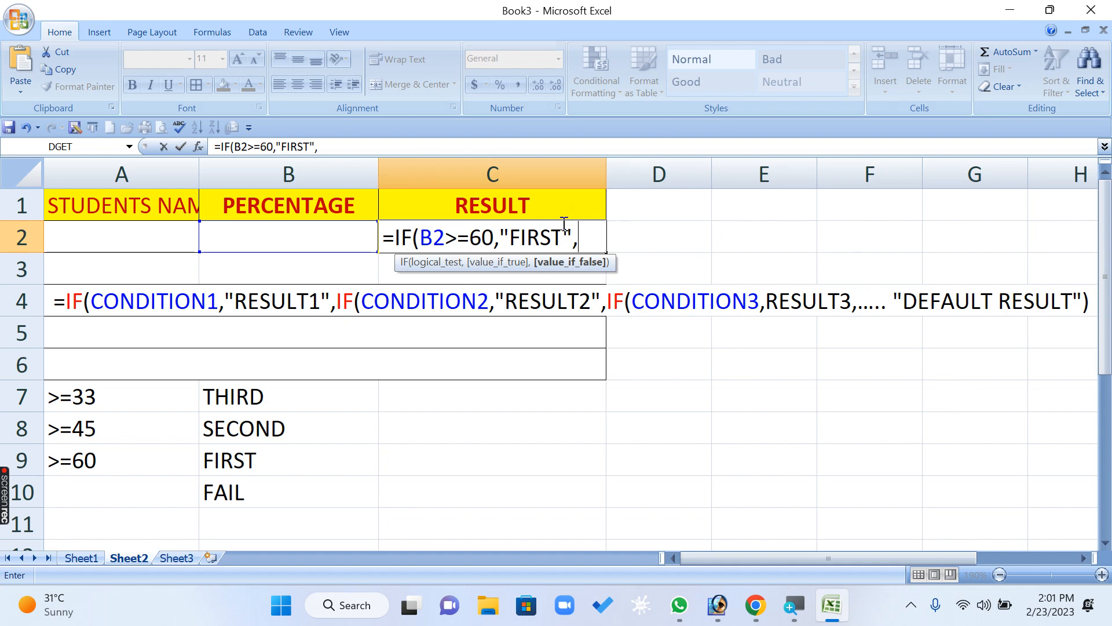
# - Copy the IF(B2>=60,"FIRST" segment of the C2 formula and paste it after the last comma
pyautogui.moveTo(572, 234); pyautogui.dragTo(407, 232)
pyautogui.hotkey('ctrl', 'c')
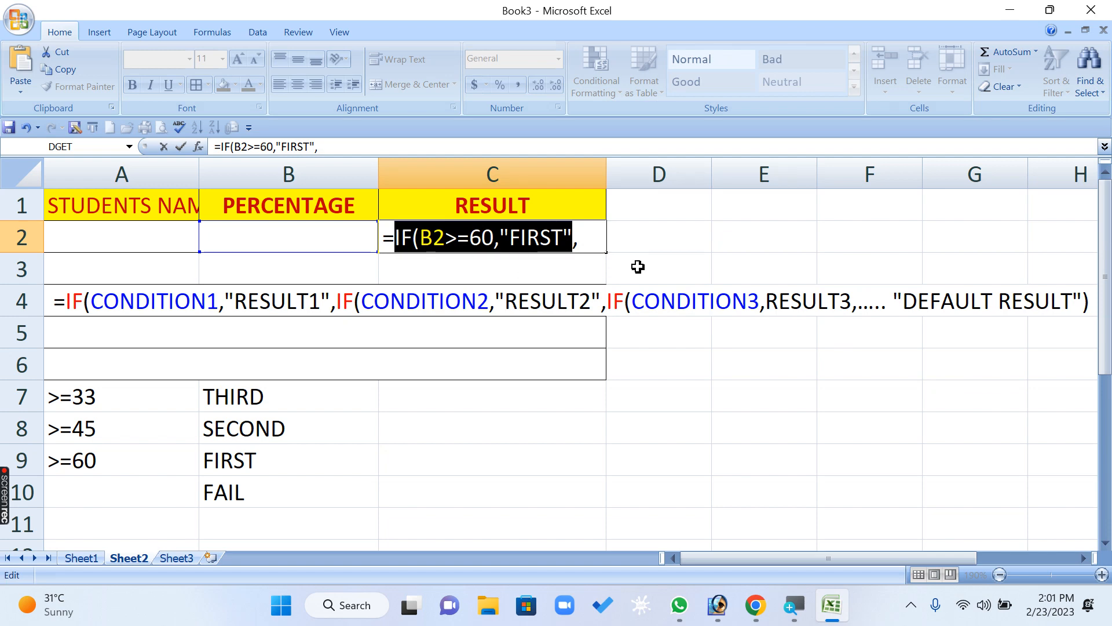
pyautogui.click(589, 239)
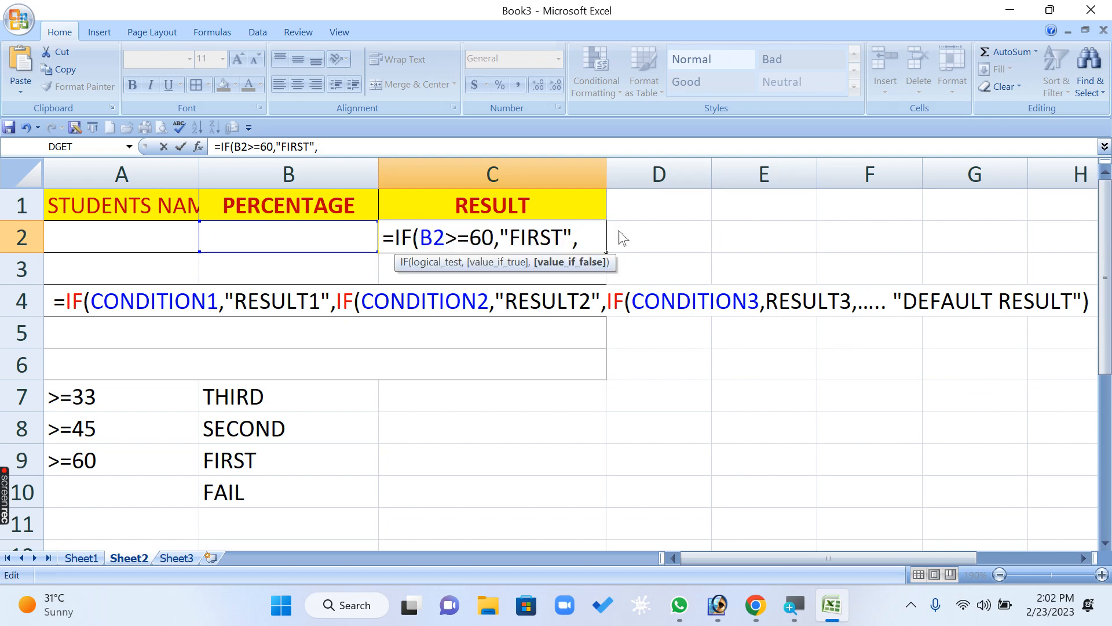
pyautogui.hotkey('ctrl', 'v')
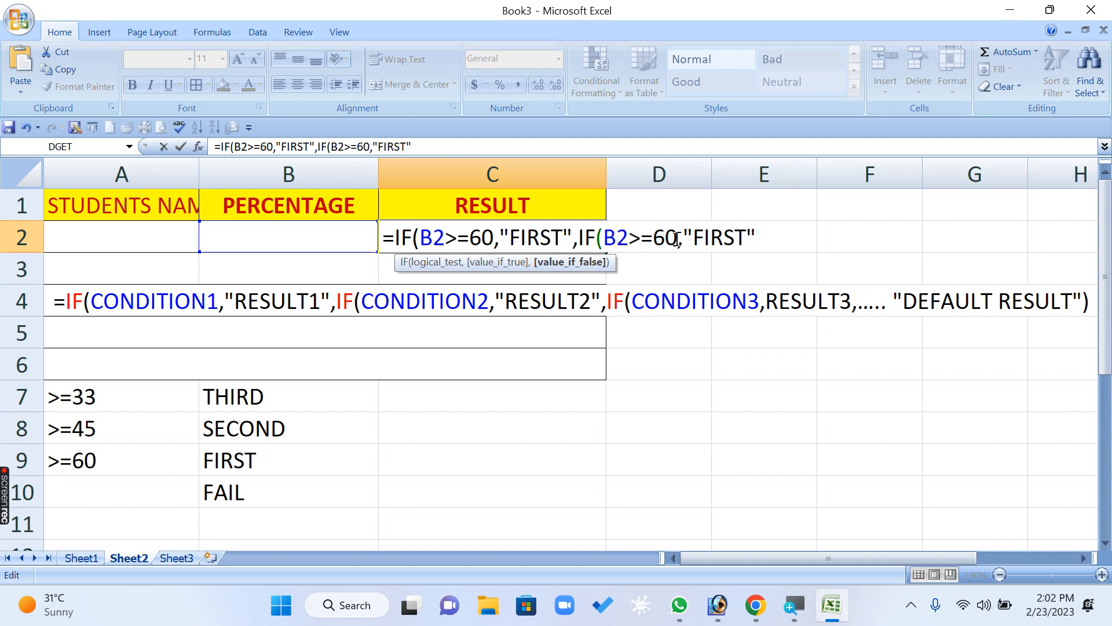
# - Change the second IF in the C2 formula to test B2>=45 and return "SECOND"
pyautogui.moveTo(677, 239); pyautogui.dragTo(654, 239)
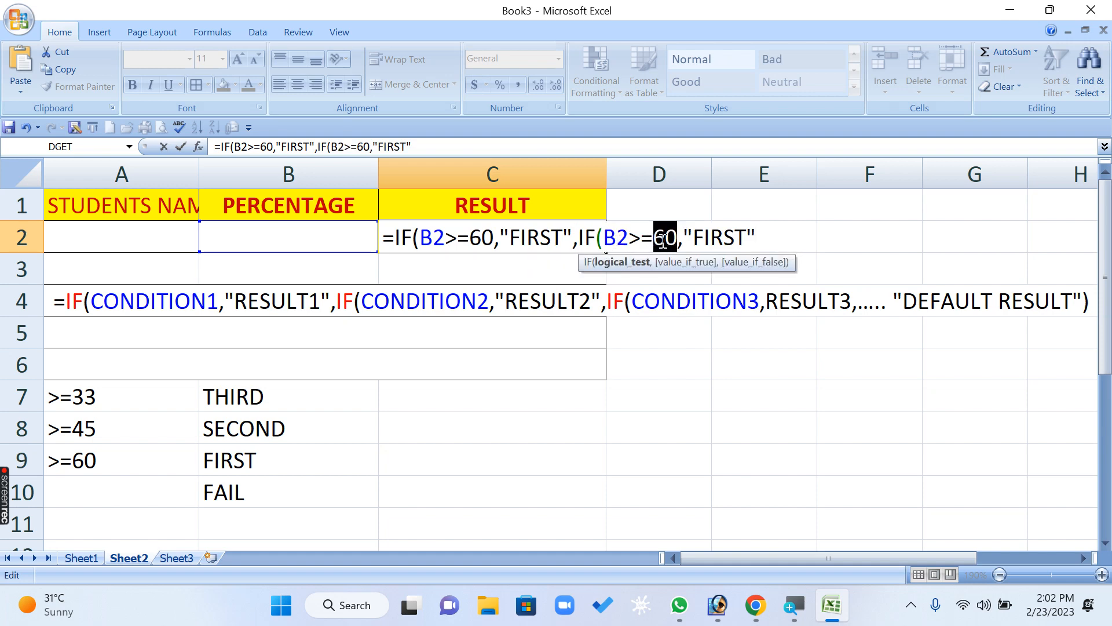
pyautogui.write('45')
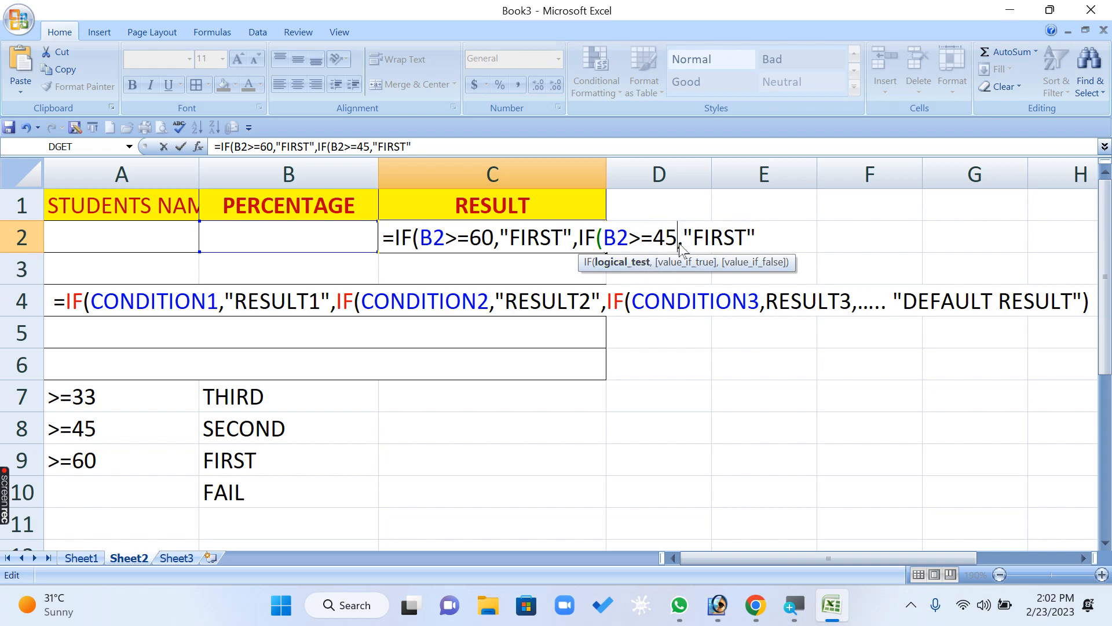
pyautogui.moveTo(693, 247); pyautogui.dragTo(739, 243)
pyautogui.write('SECOND')
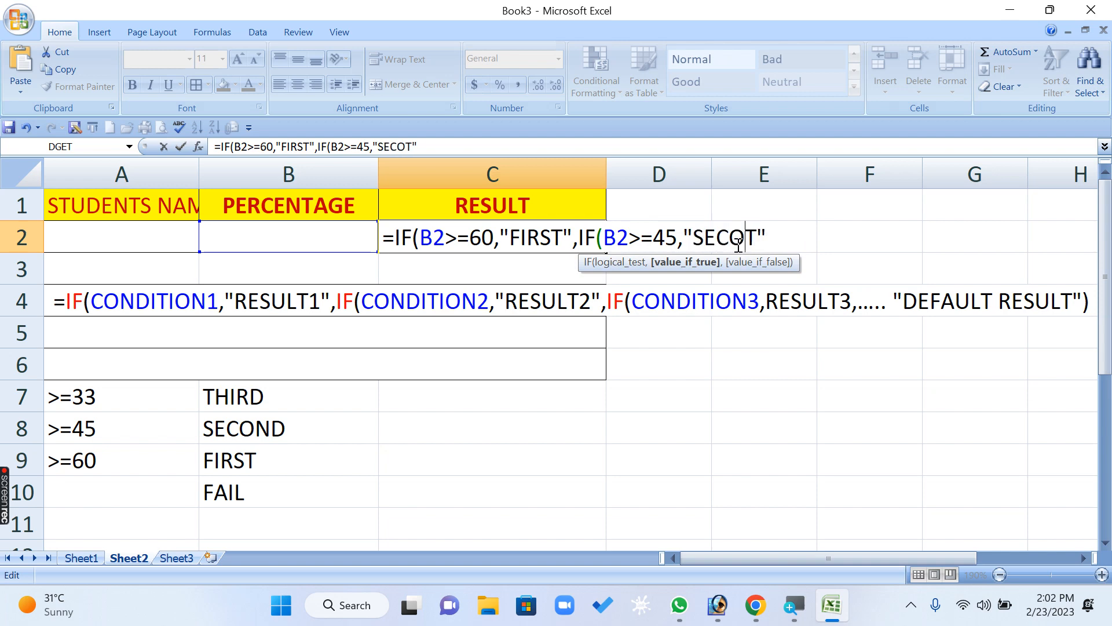
pyautogui.press('Delete')
# - Paste the copied IF(B2>=60,"FIRST" segment after "SECOND" in the C2 formula and insert a comma before it
pyautogui.hotkey('ctrl', 'v')
pyautogui.press('Left')
pyautogui.press('Left')
pyautogui.press('Left')
pyautogui.press('Left')
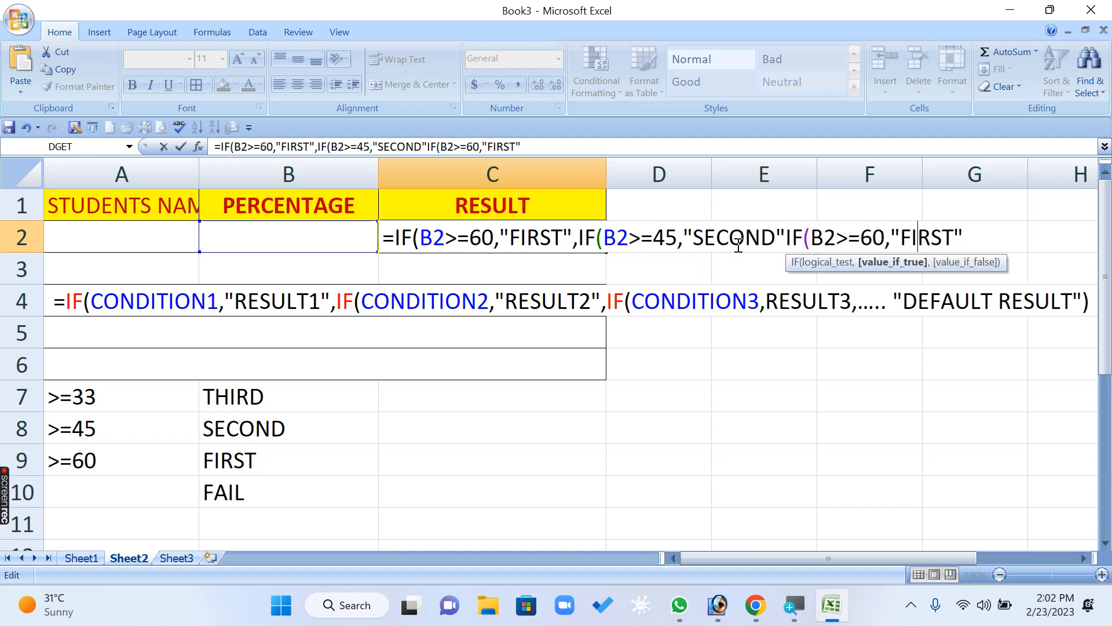
pyautogui.press('Left')
pyautogui.press('Left')
pyautogui.press('Left')
pyautogui.press('Left')
pyautogui.press('Left')
pyautogui.press('Left')
pyautogui.press('Left')
pyautogui.press('Left')
pyautogui.press('Left')
pyautogui.press('Left')
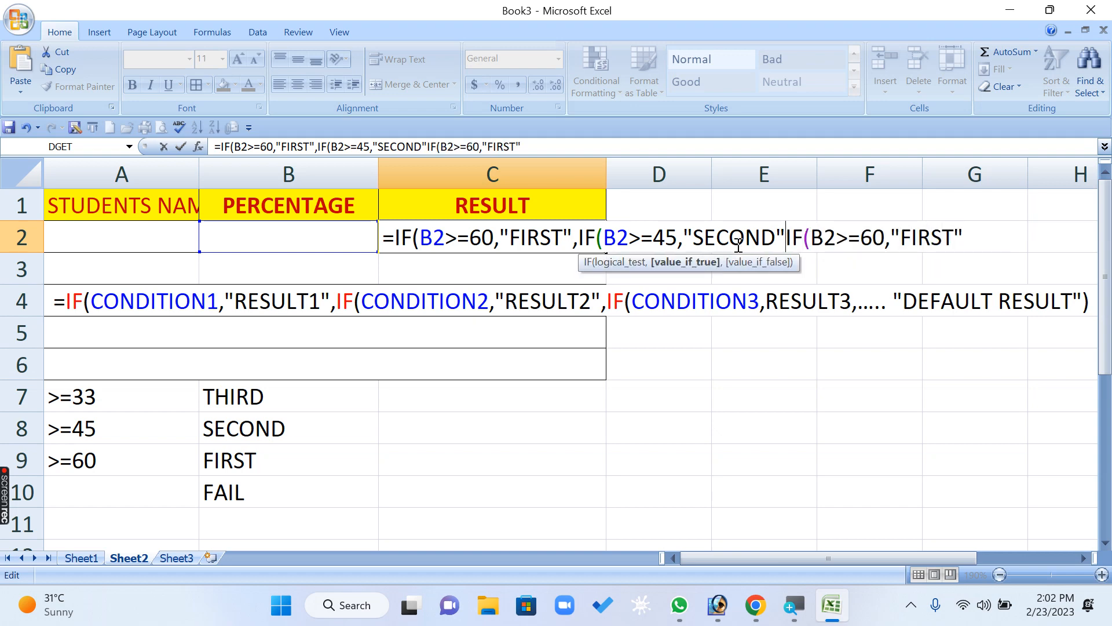
pyautogui.press('Right')
pyautogui.write(',M')
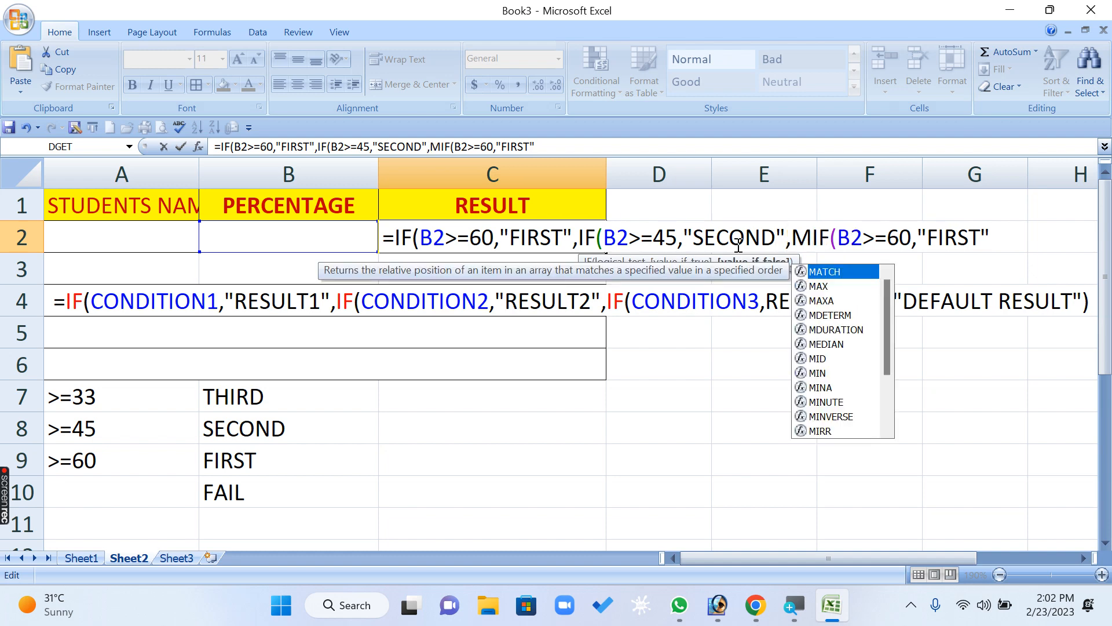
pyautogui.press('BackSpace')
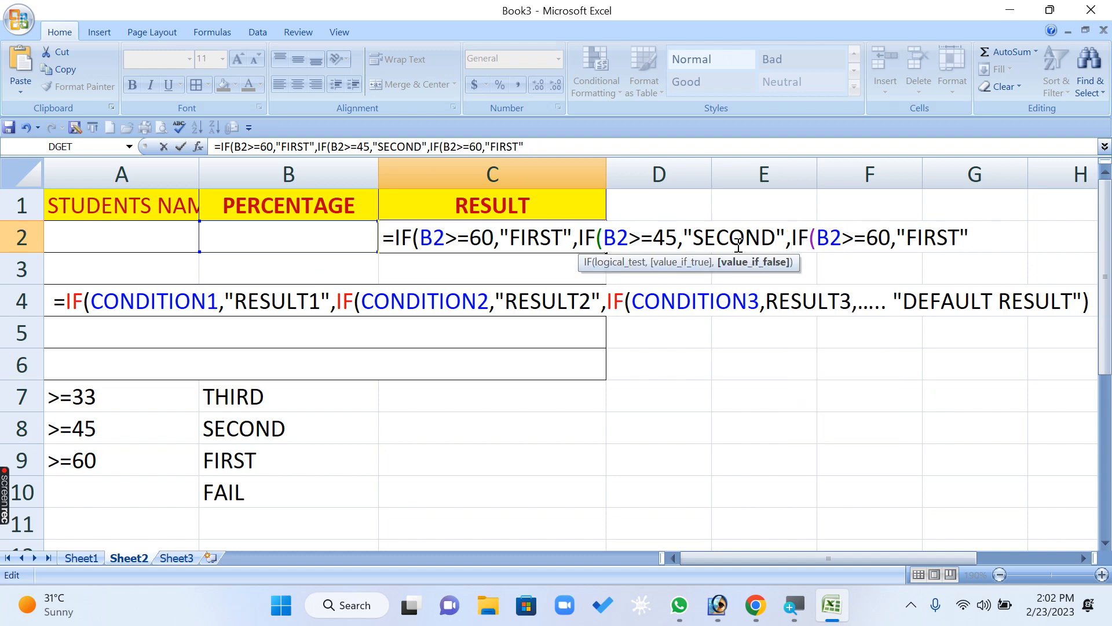
# - Change the third IF condition in the C2 formula to B2>=33
pyautogui.press('Left')
pyautogui.hotkey('shift', 'Right')
pyautogui.press('Right')
# - Replace the result text of the third IF in the C2 formula with THIRD, keeping the quotation marks
pyautogui.press('Right')
pyautogui.press('Right')
pyautogui.press('Right')
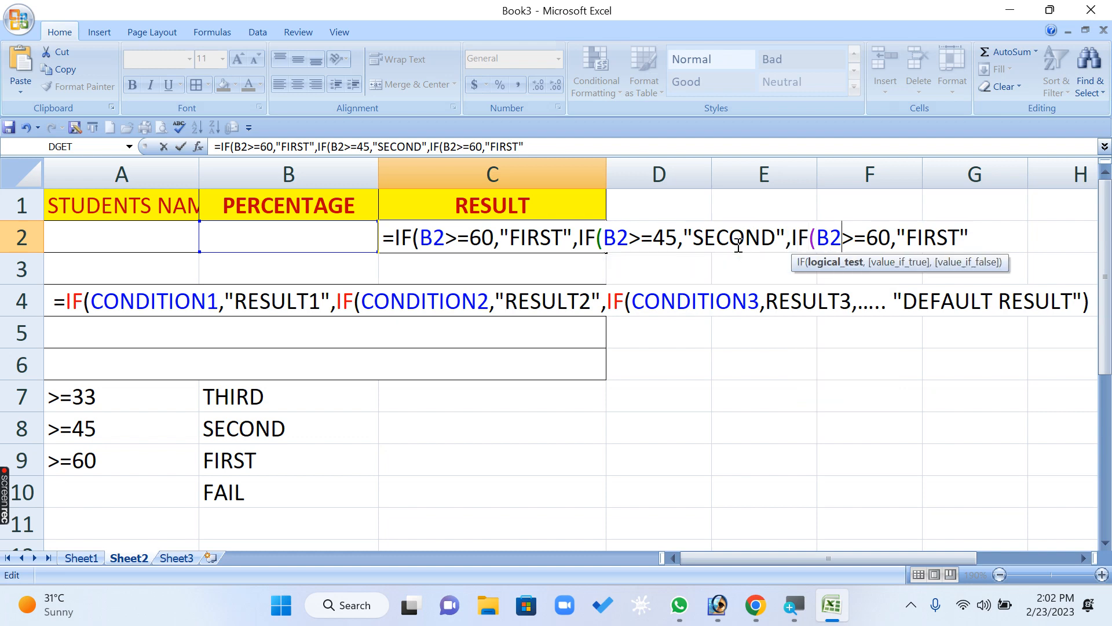
pyautogui.hotkey('shift', 'Right')
pyautogui.hotkey('shift', 'Right')
pyautogui.write('33')
pyautogui.press('Right')
pyautogui.press('Right')
pyautogui.hotkey('shift', 'Right')
pyautogui.hotkey('shift', 'Right')
pyautogui.hotkey('shift', 'Right')
pyautogui.hotkey('shift', 'Right')
pyautogui.hotkey('shift', 'Right')
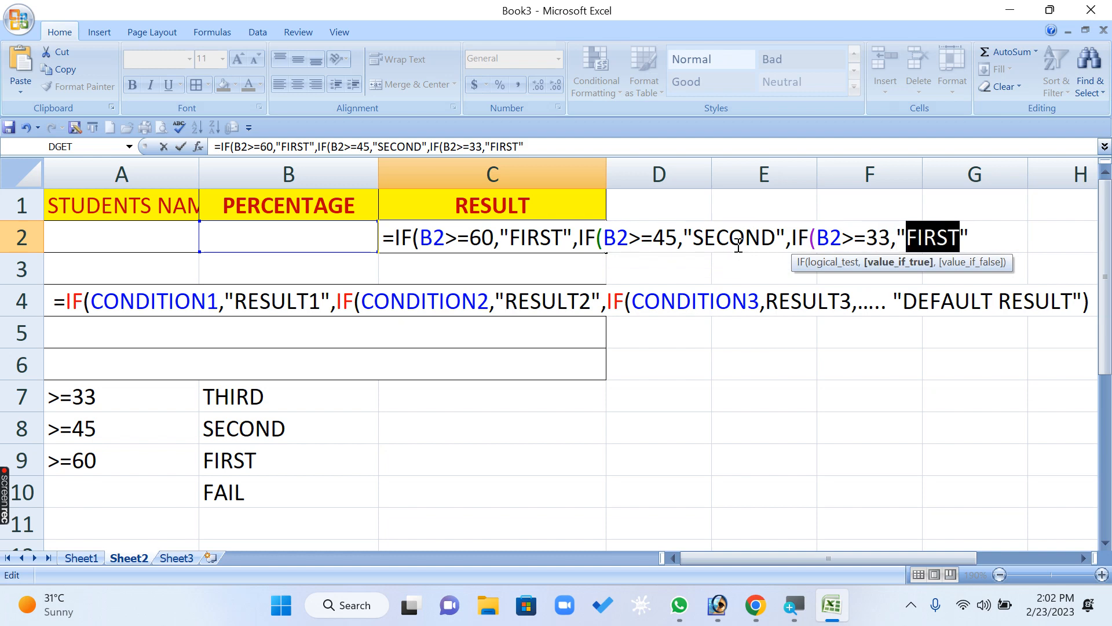
pyautogui.write('THIRD')
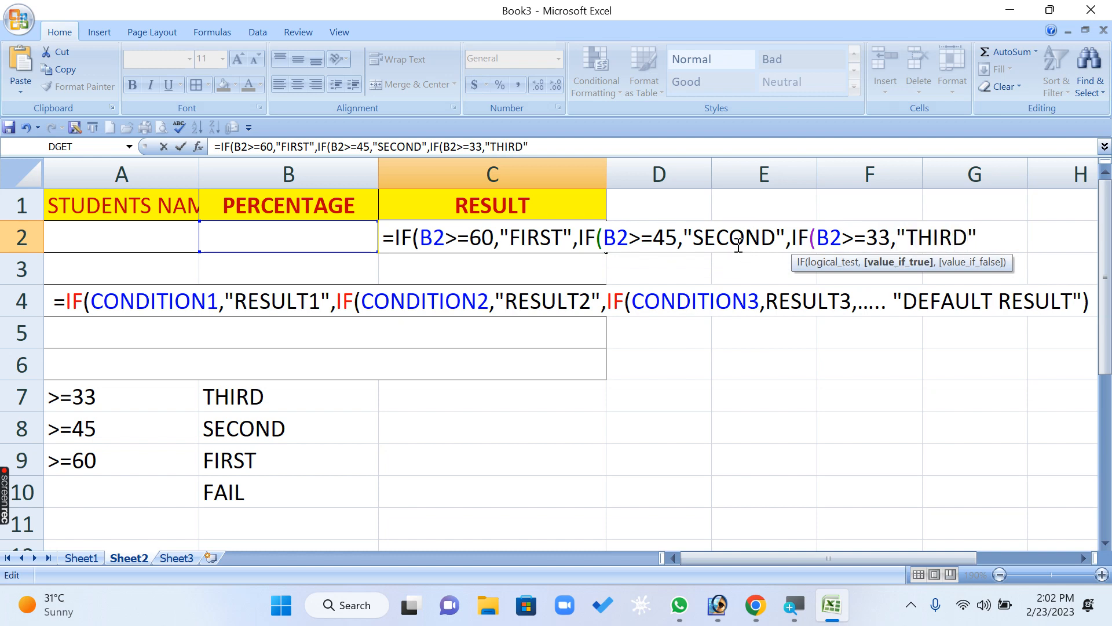
# - Review the three conditions in the C2 formula and the result text that each one returns
pyautogui.click(483, 239)
pyautogui.press('Right')
pyautogui.press('Right')
pyautogui.press('Right')
pyautogui.press('Right')
pyautogui.press('Right')
pyautogui.press('Right')
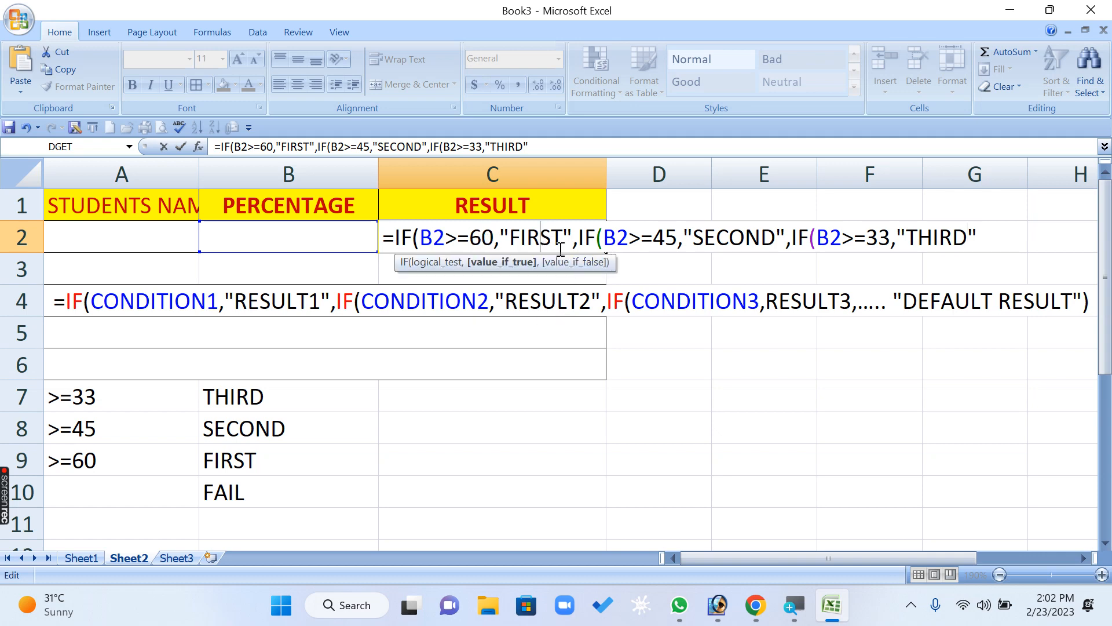
pyautogui.click(668, 236)
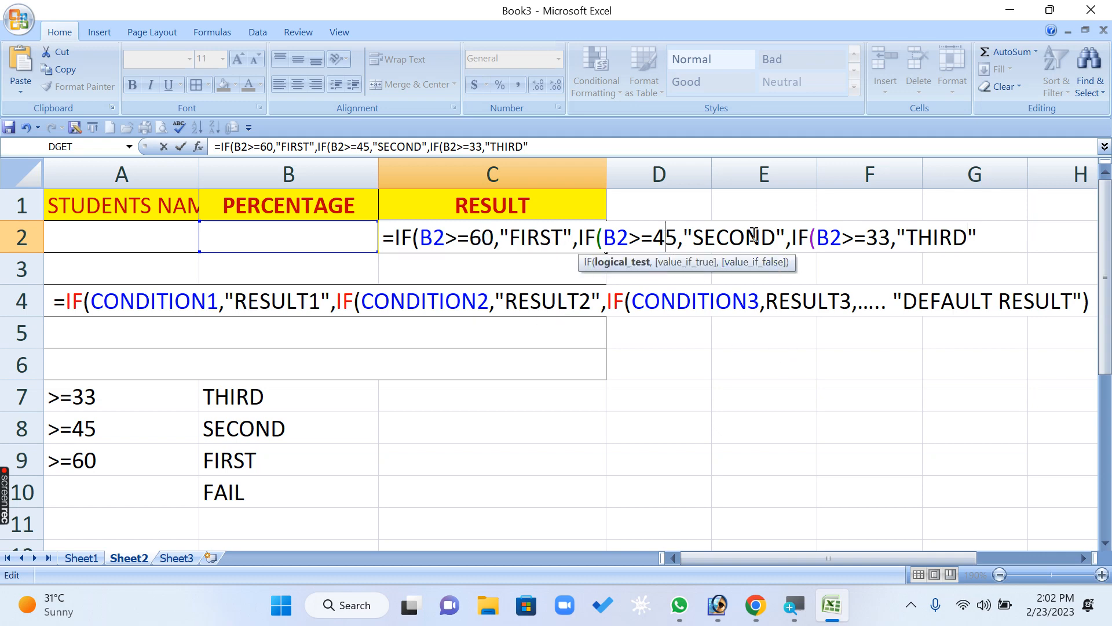
pyautogui.moveTo(748, 233); pyautogui.dragTo(740, 221)
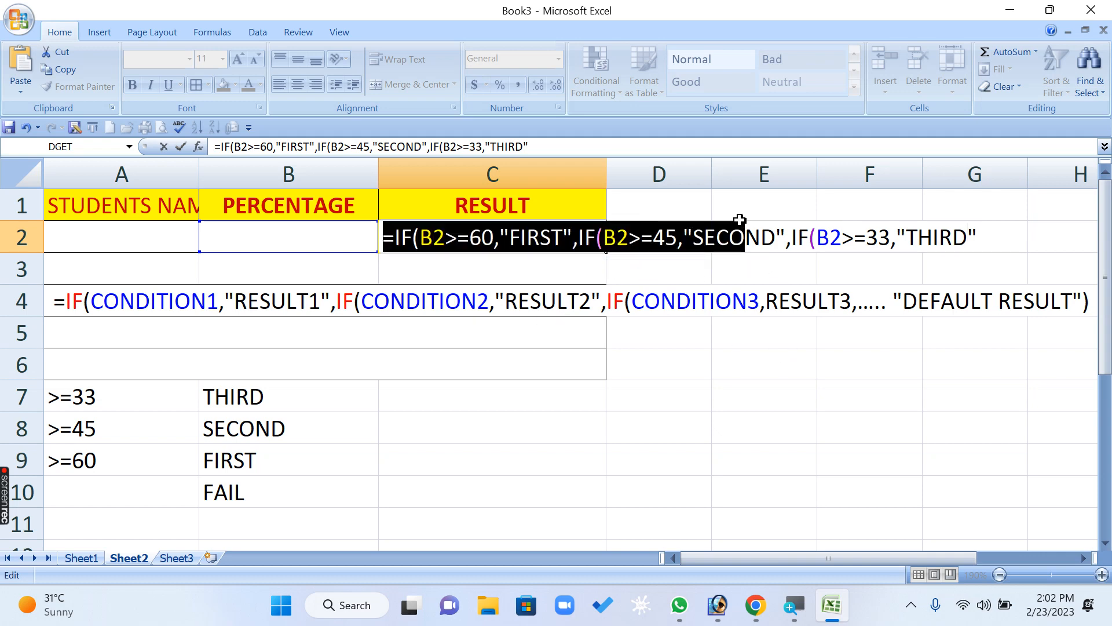
pyautogui.click(880, 239)
pyautogui.click(941, 237)
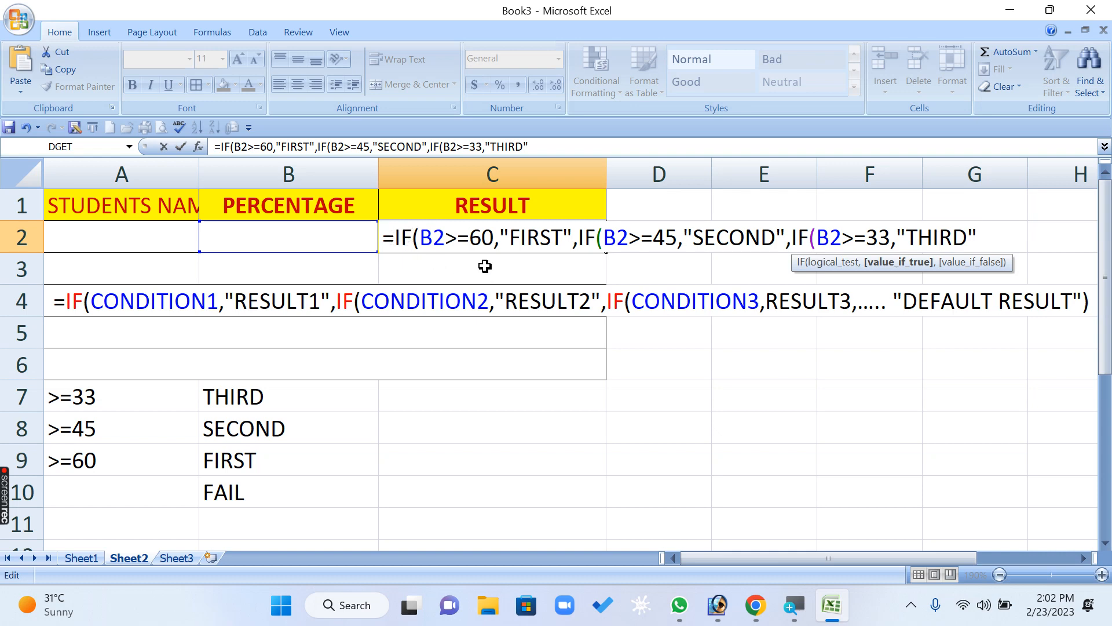
pyautogui.click(480, 238)
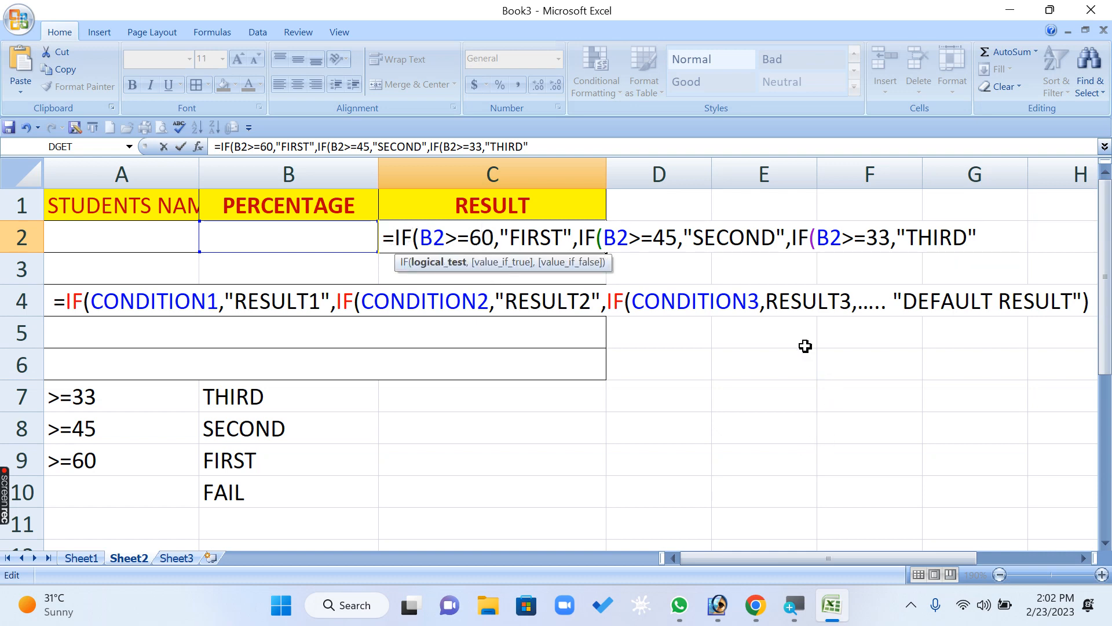
pyautogui.click(665, 241)
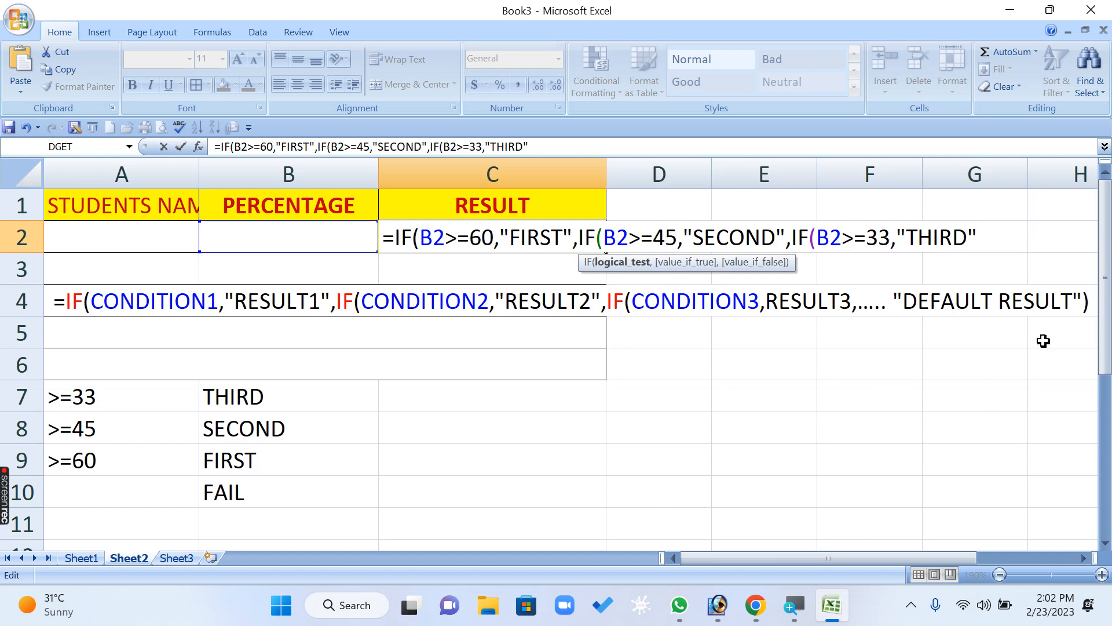
pyautogui.click(883, 238)
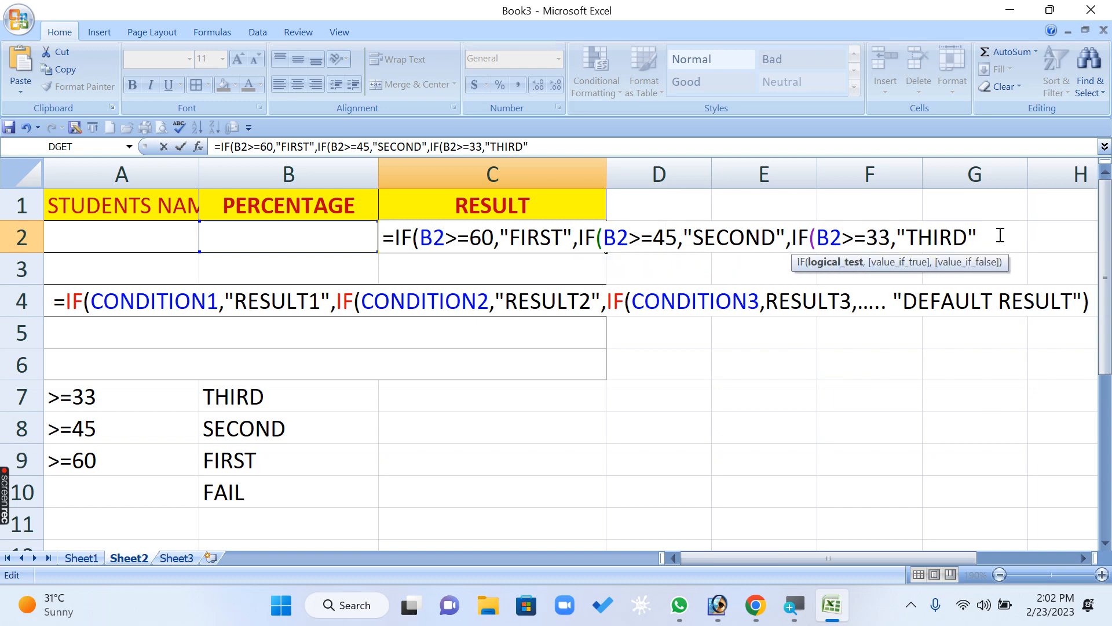
# - Add "FAIL" as the default result of the C2 formula with one closing parenthesis, and commit it with the proposed correction
pyautogui.click(999, 237)
pyautogui.write(',')
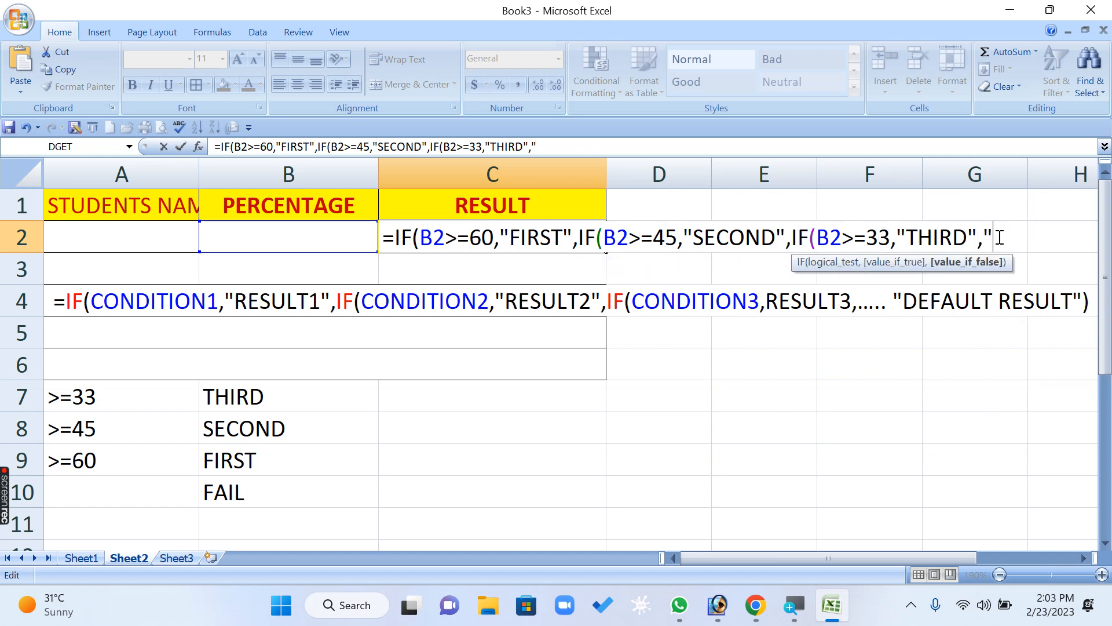
pyautogui.write('"FAIL"')
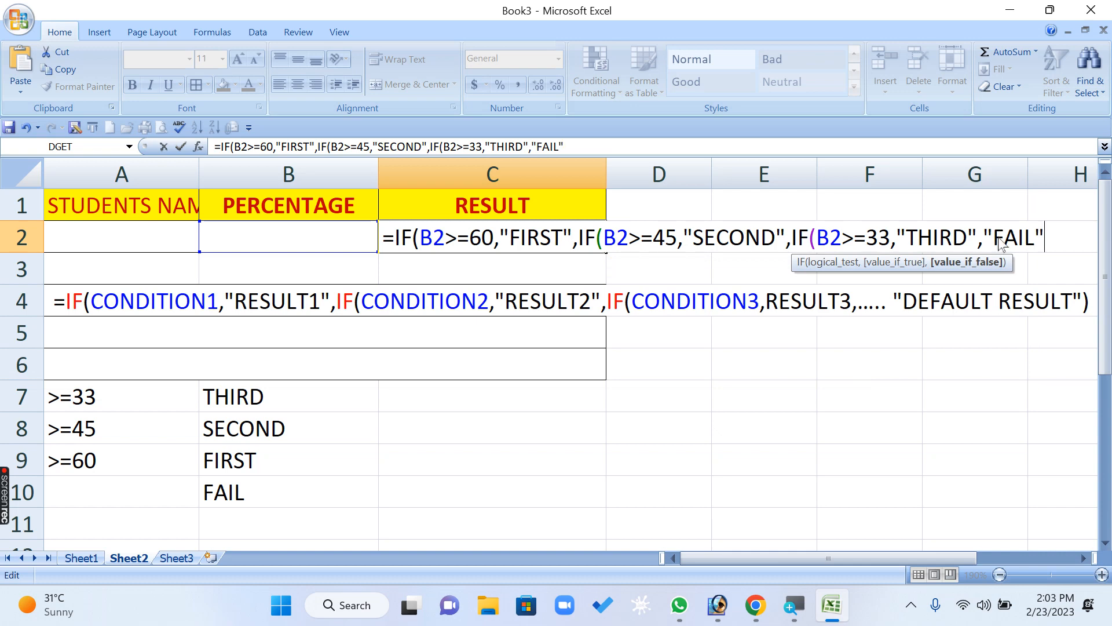
pyautogui.write(')')
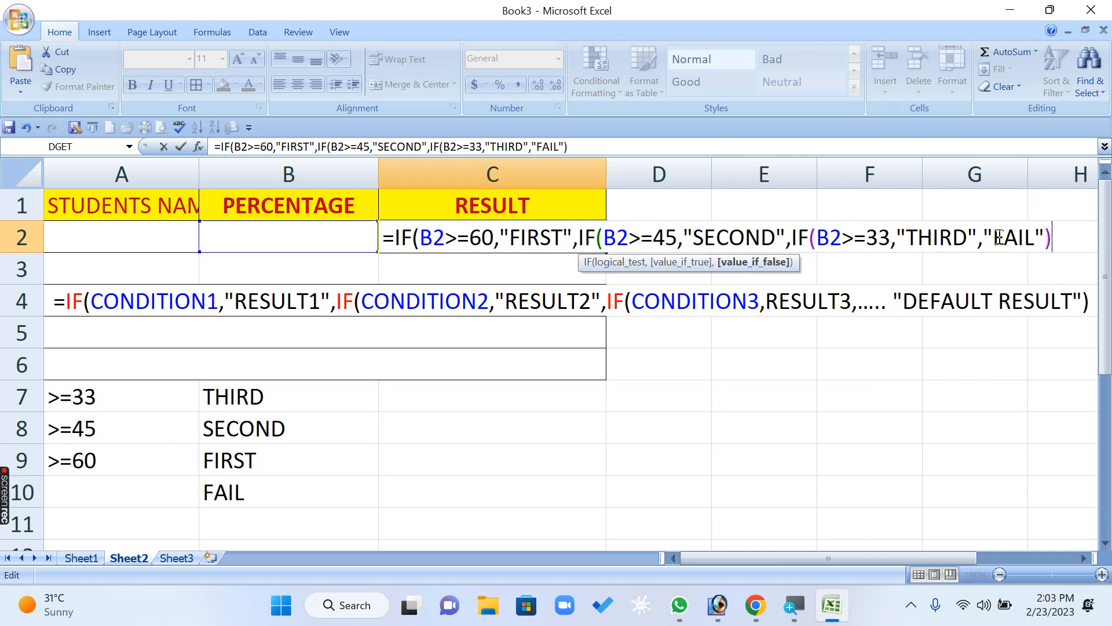
pyautogui.press('Return')
pyautogui.press('Return')
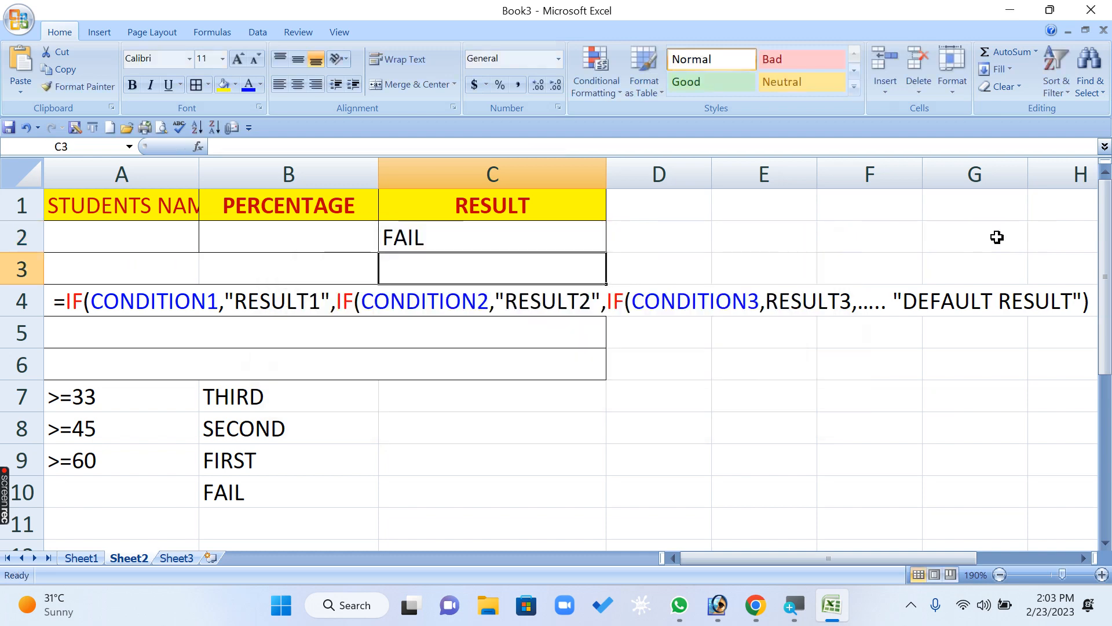
# - Cut the C2 formula's ending back to a single closing parenthesis and commit it by accepting the proposed correction
pyautogui.press('F2')
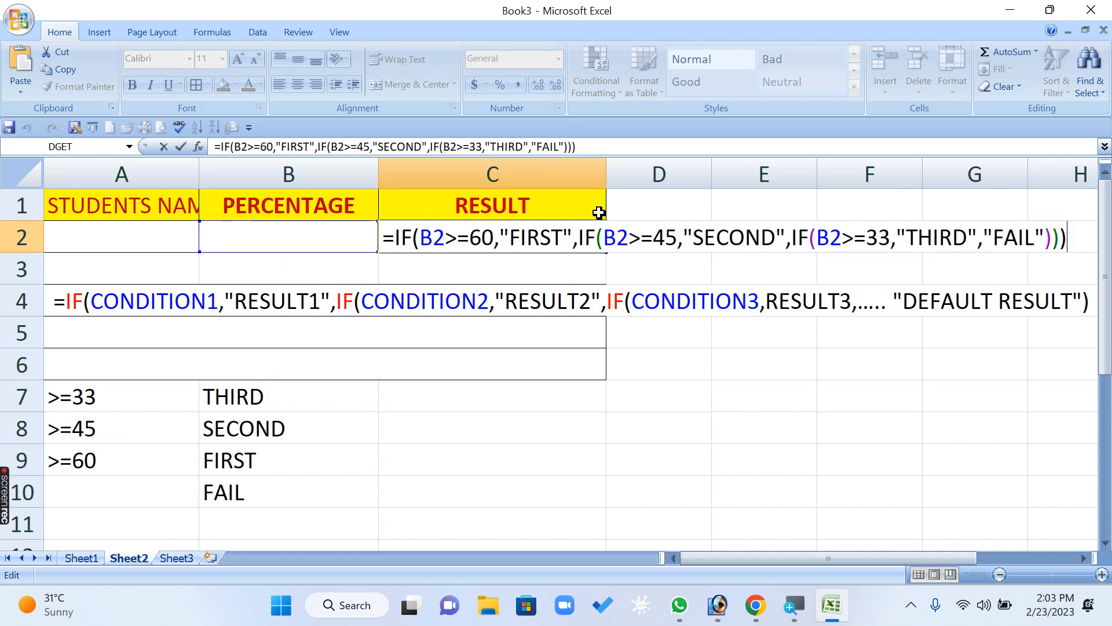
pyautogui.press('BackSpace')
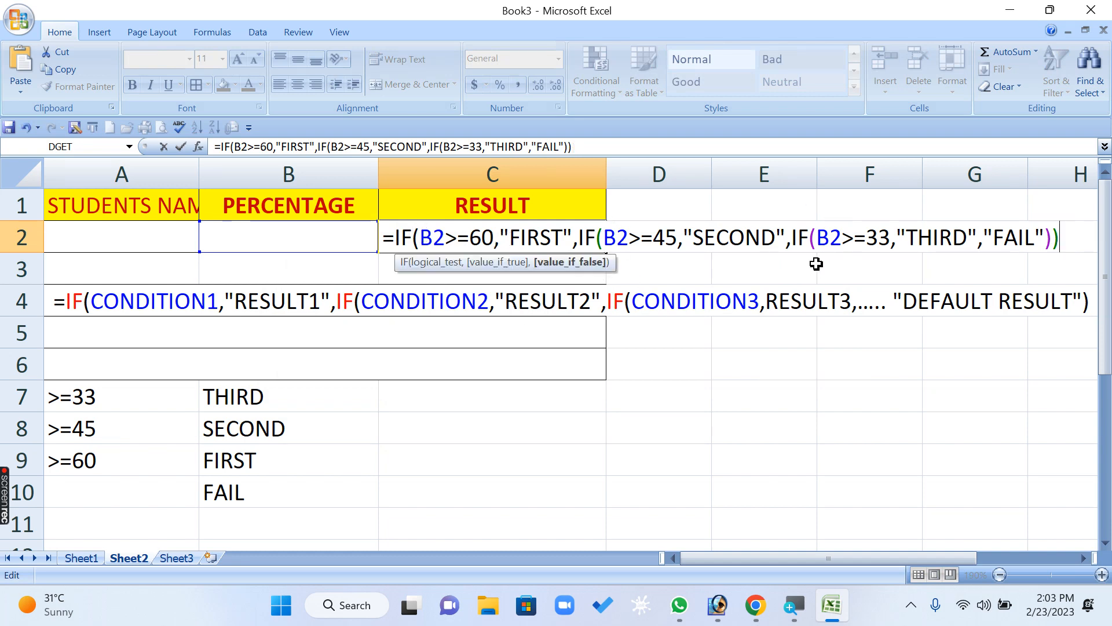
pyautogui.press('BackSpace')
pyautogui.press('BackSpace')
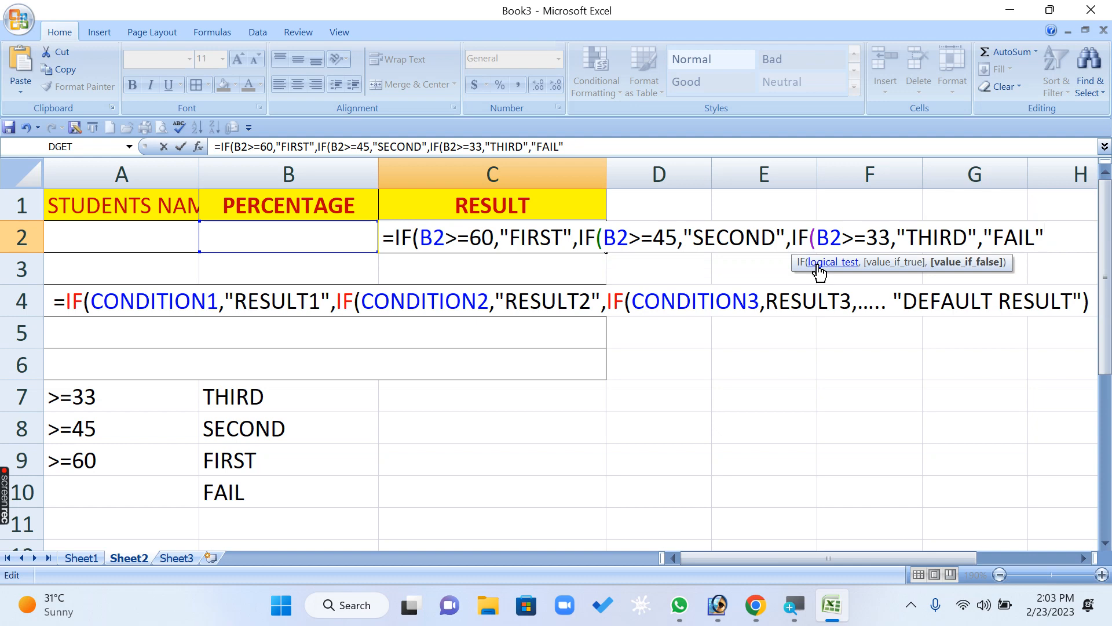
pyautogui.press('Return')
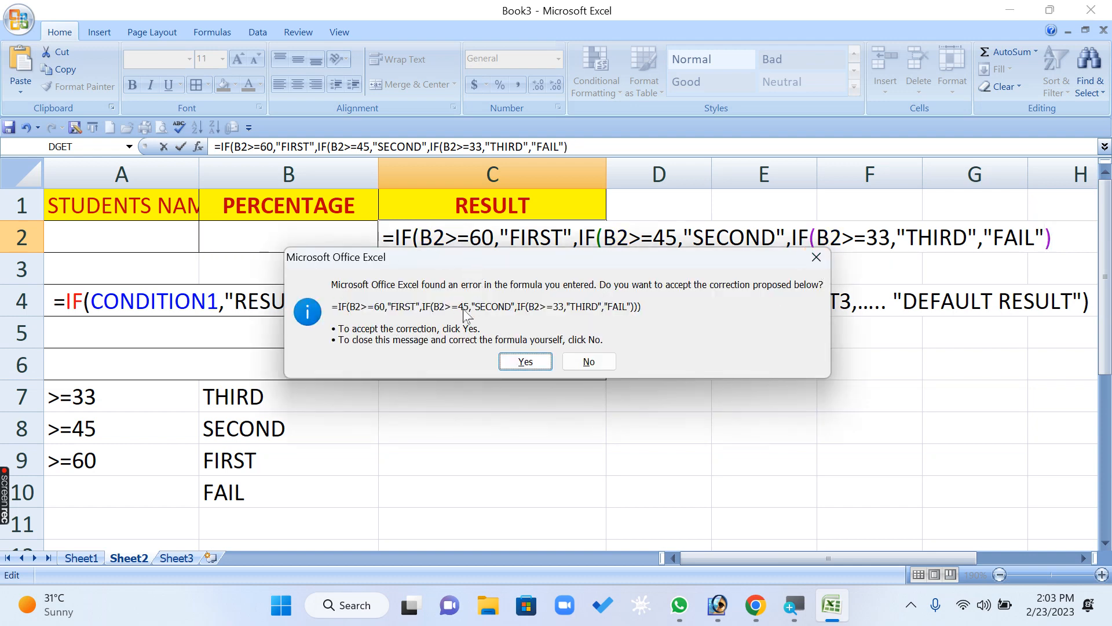
pyautogui.click(526, 361)
pyautogui.click(521, 244)
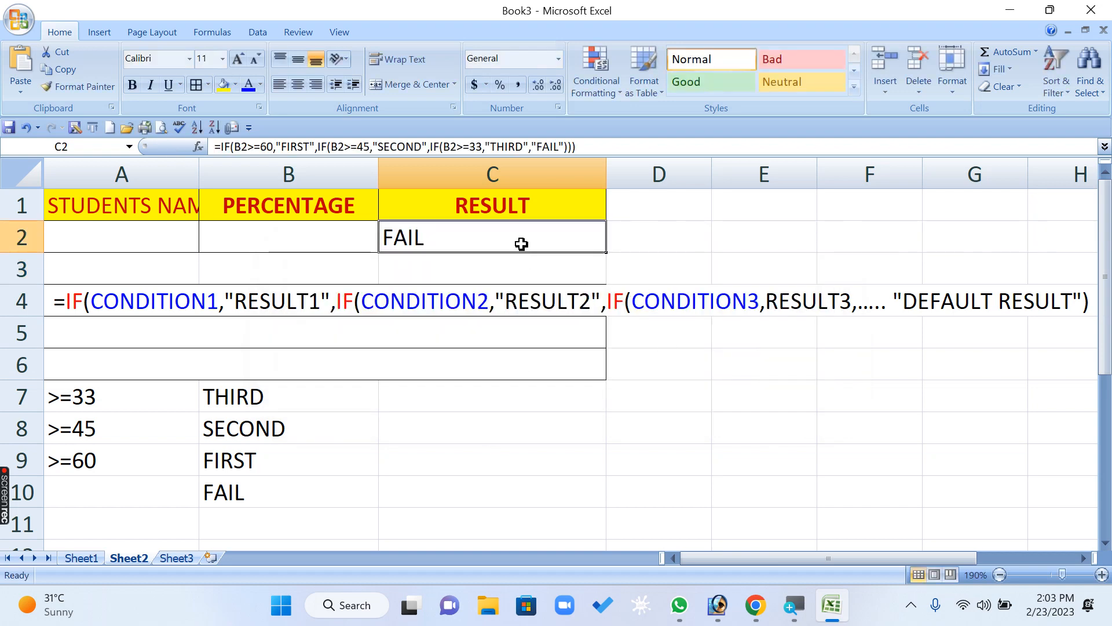
# - Remove all three closing parentheses from the C2 formula and accept the proposed correction when committing it
pyautogui.doubleClick(521, 244)
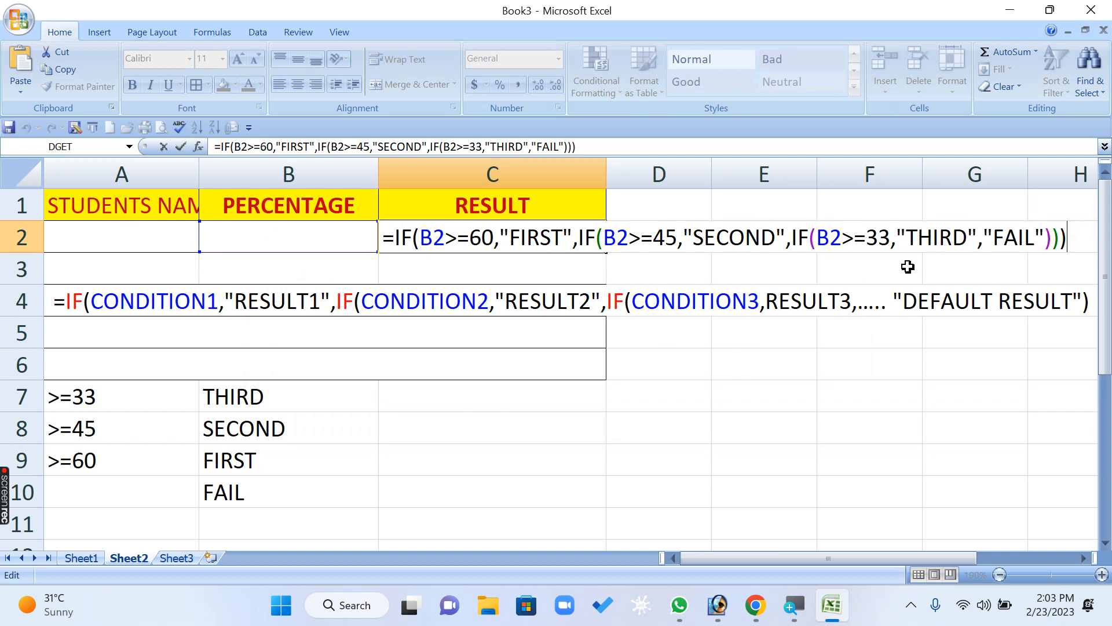
pyautogui.press('BackSpace')
pyautogui.press('BackSpace')
pyautogui.press('BackSpace')
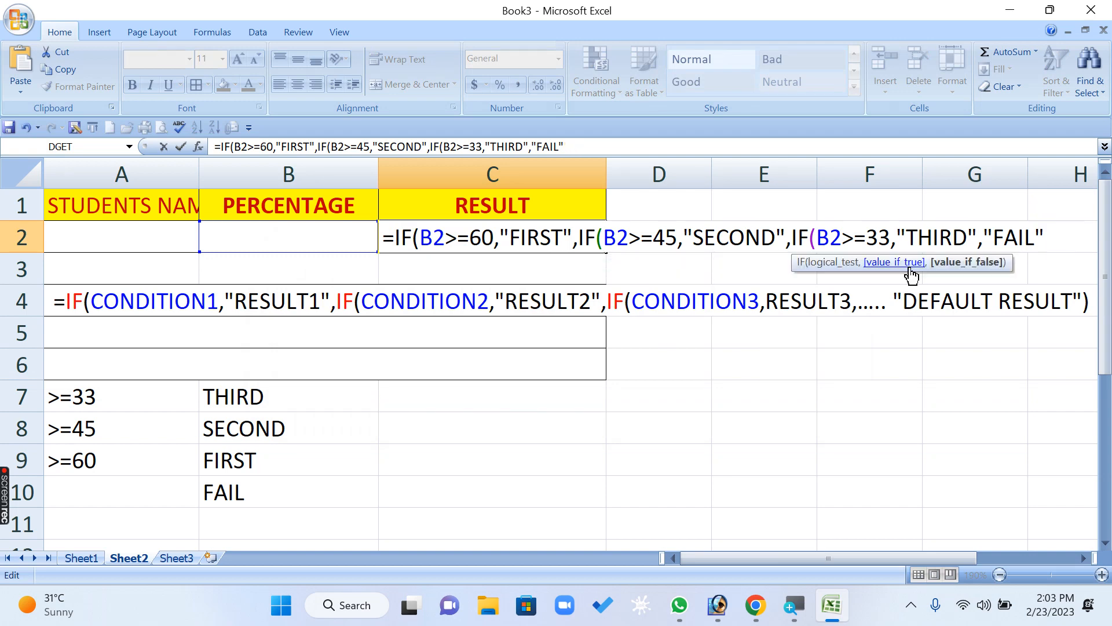
pyautogui.press('Return')
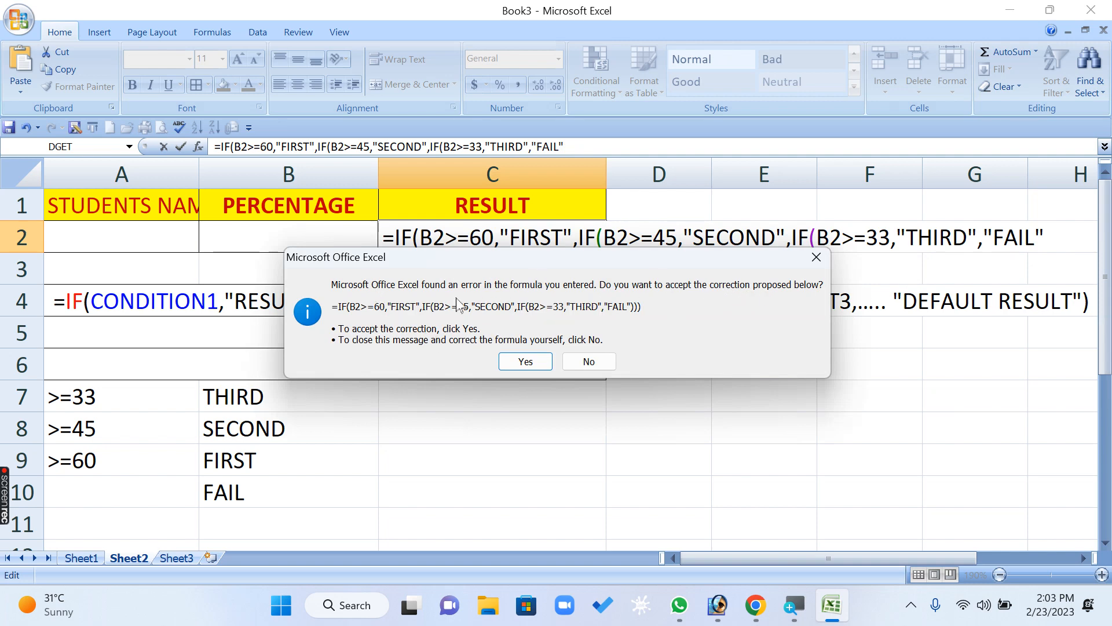
pyautogui.click(525, 360)
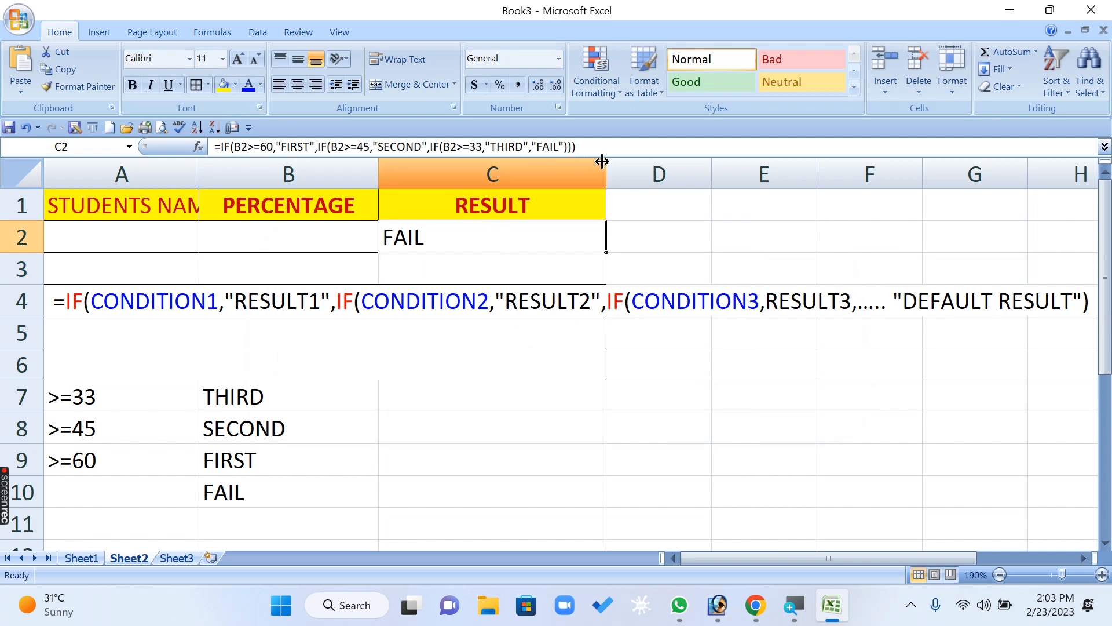
# - Replace the three closing parentheses of the C2 formula manually, one for each IF, and commit the formula
pyautogui.press('F2')
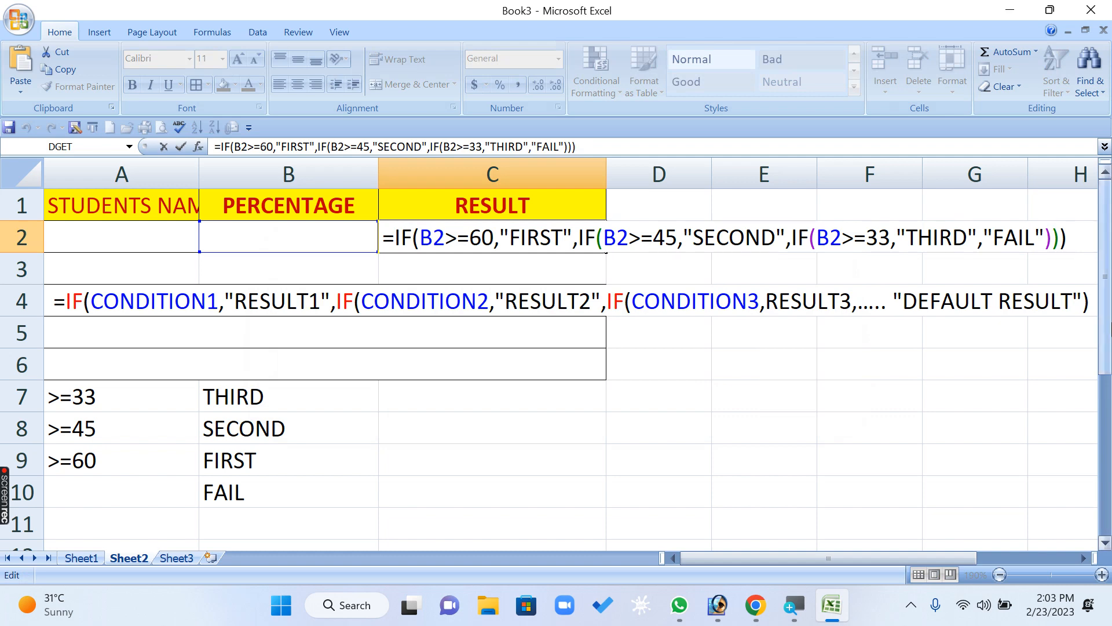
pyautogui.press('BackSpace')
pyautogui.press('BackSpace')
pyautogui.press('BackSpace')
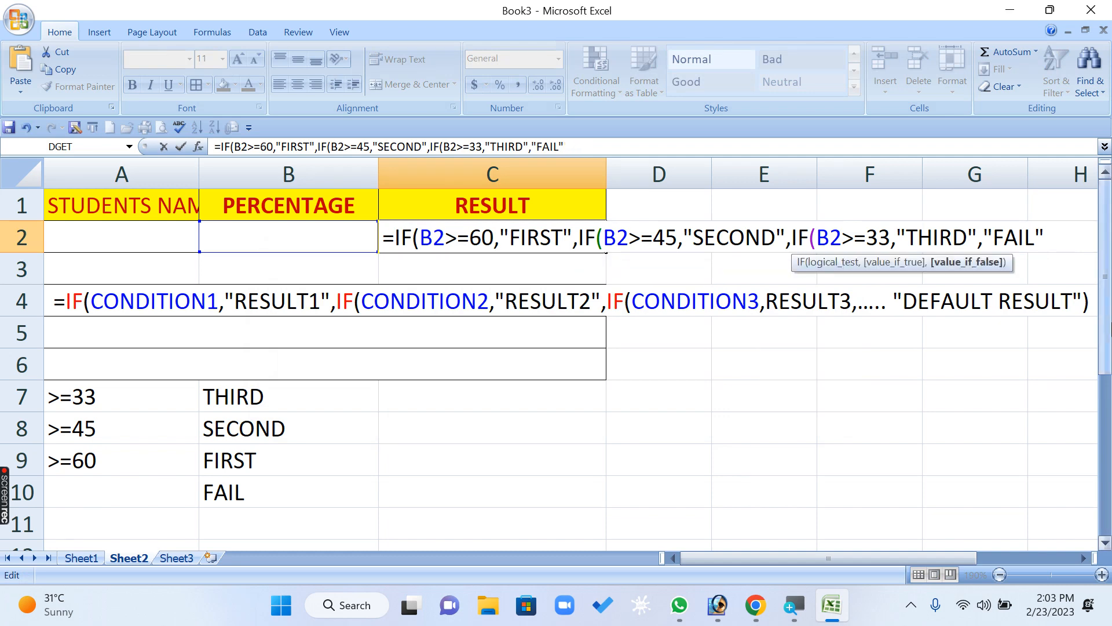
pyautogui.write('))')
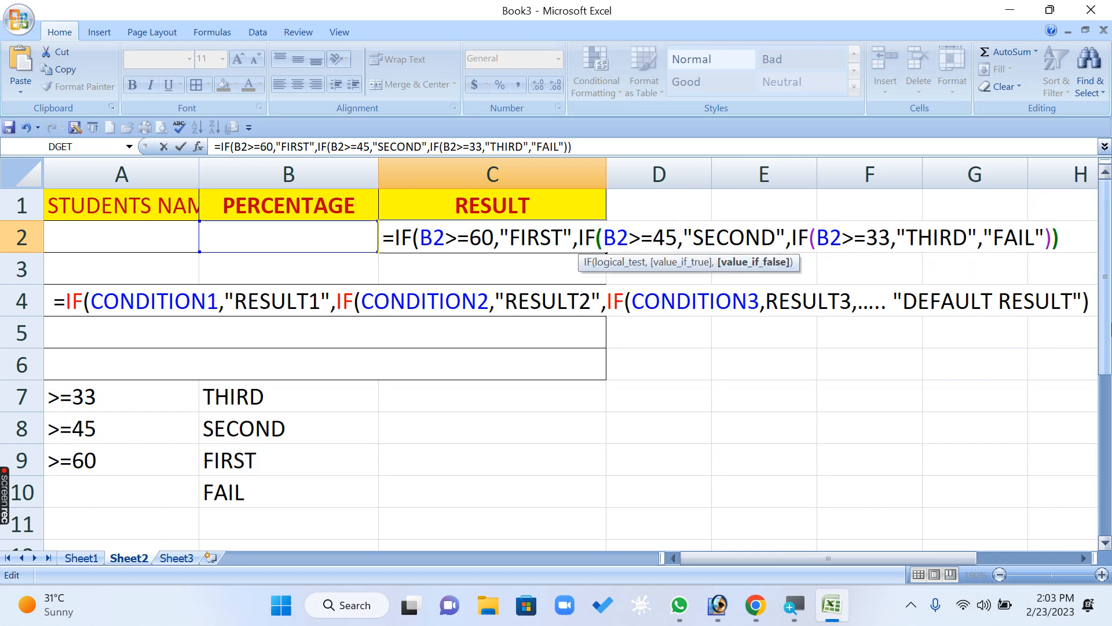
pyautogui.write(')')
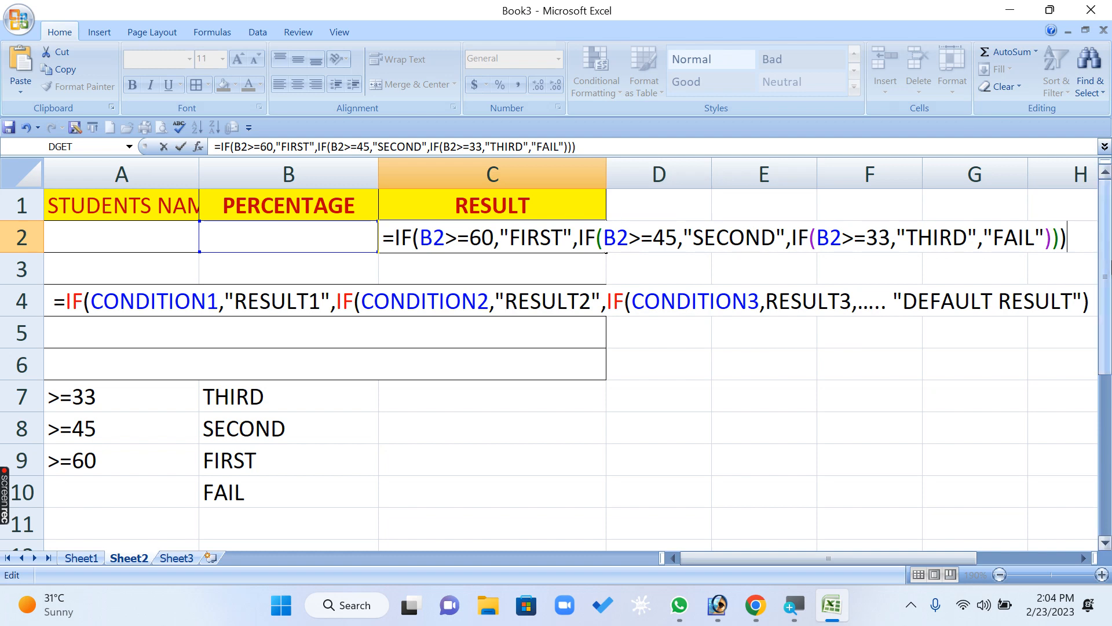
pyautogui.press('Return')
# - Enter 0 as the percentage in B2
pyautogui.press('Up')
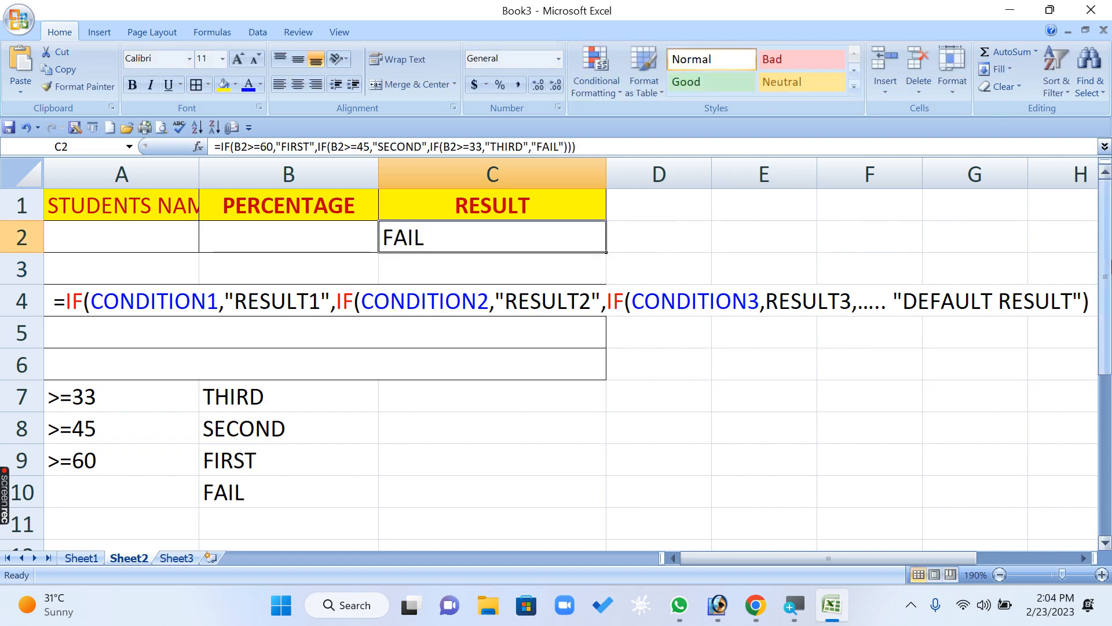
pyautogui.press('Left')
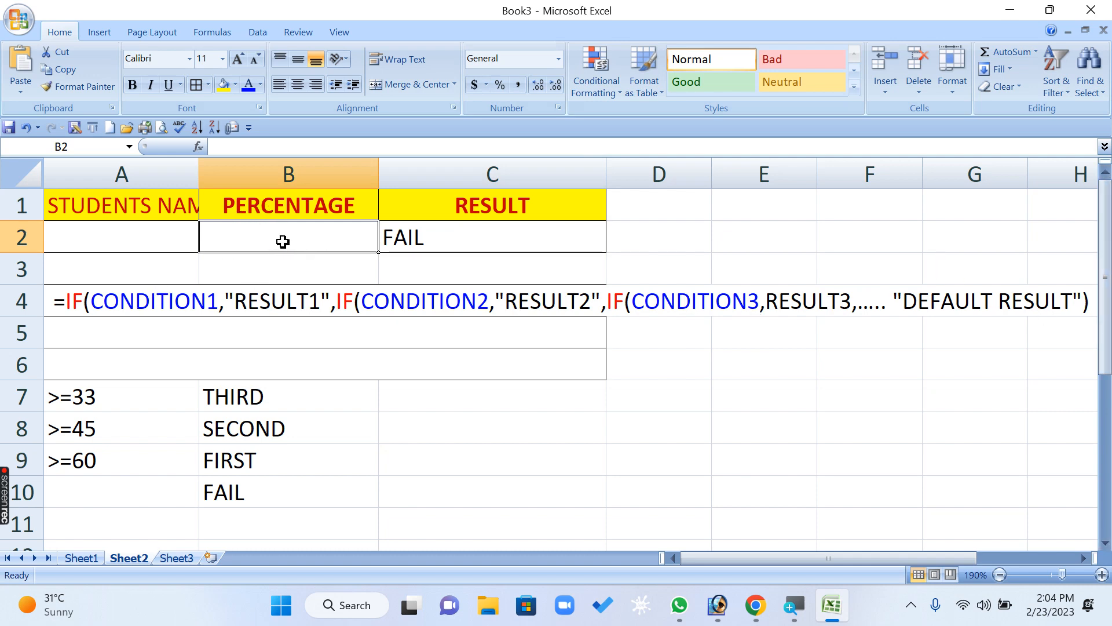
pyautogui.write('0')
pyautogui.press('Return')
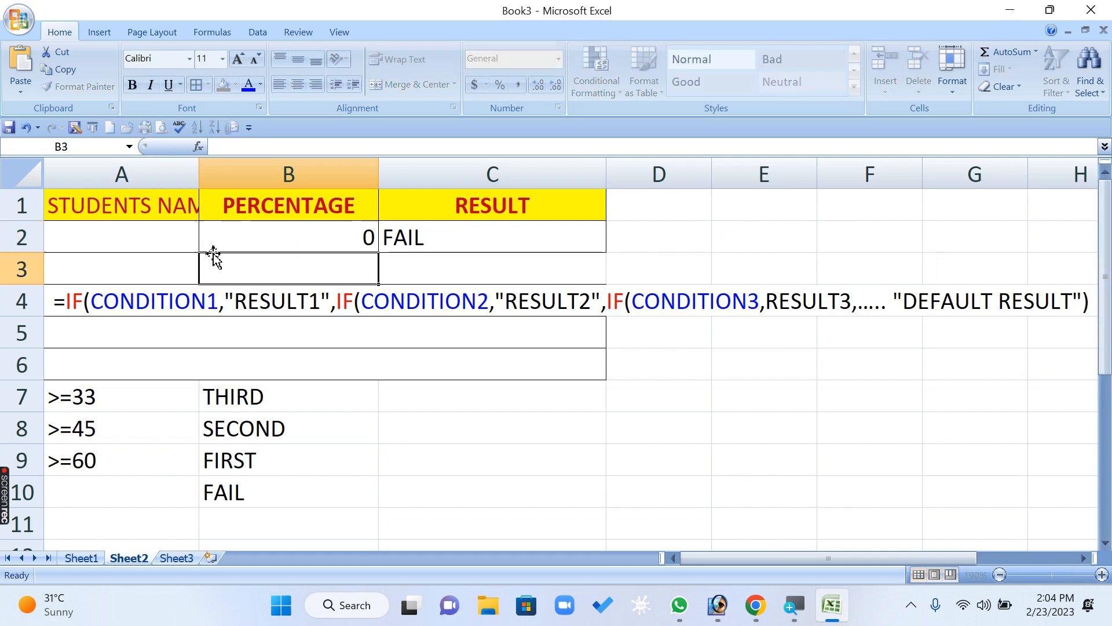
# - Open the C2 formula and examine each IF's condition on B2 together with its FIRST, SECOND and THIRD result
pyautogui.click(444, 238)
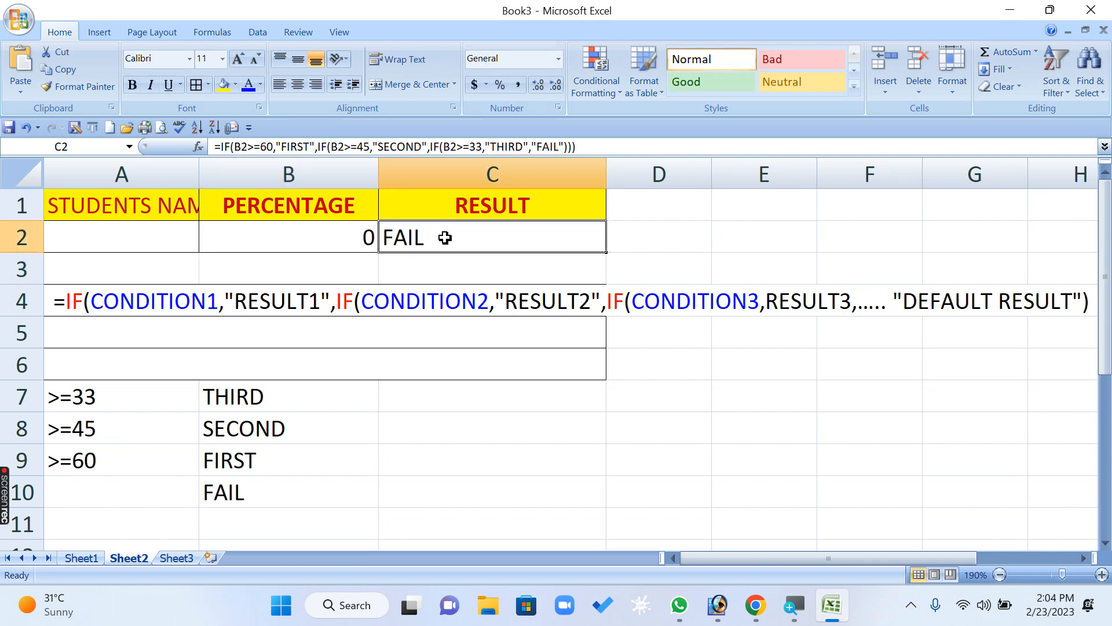
pyautogui.doubleClick(444, 238)
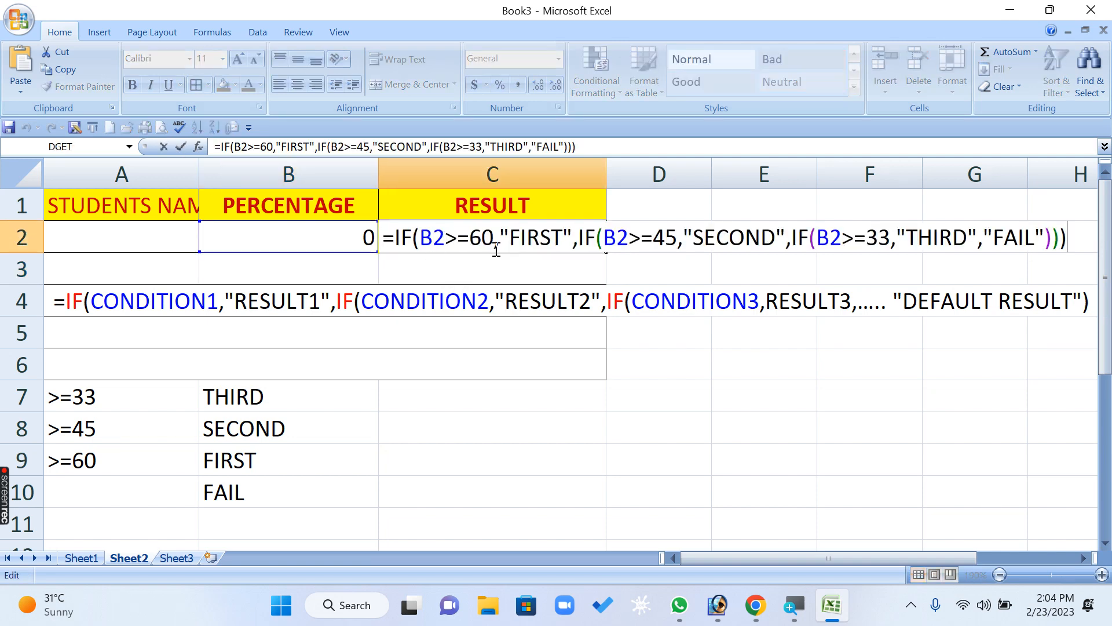
pyautogui.click(420, 238)
pyautogui.click(509, 237)
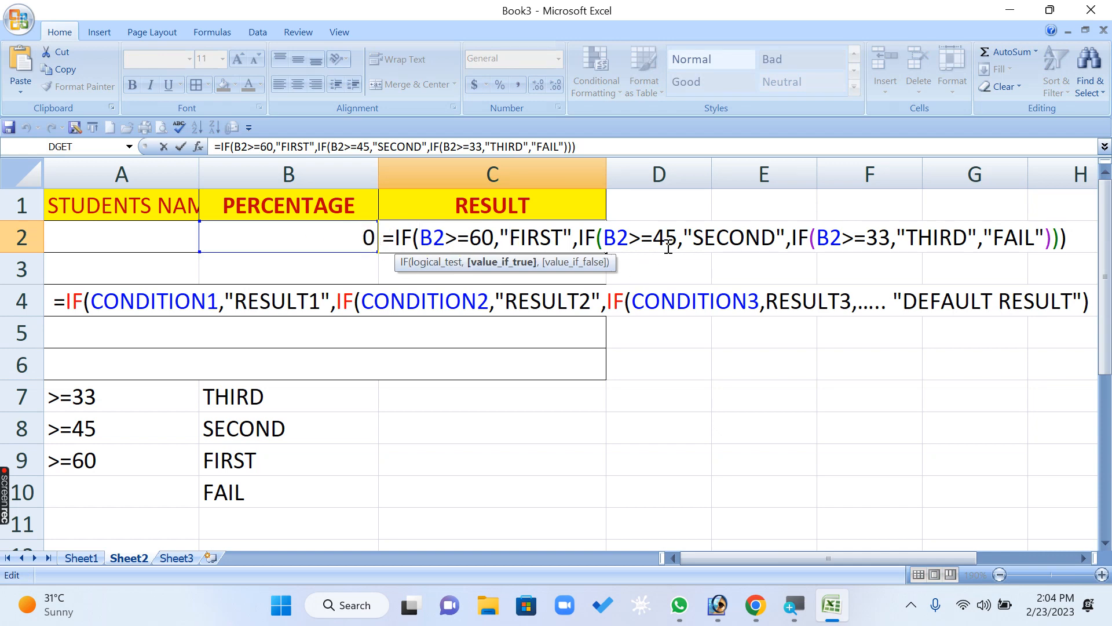
pyautogui.click(617, 238)
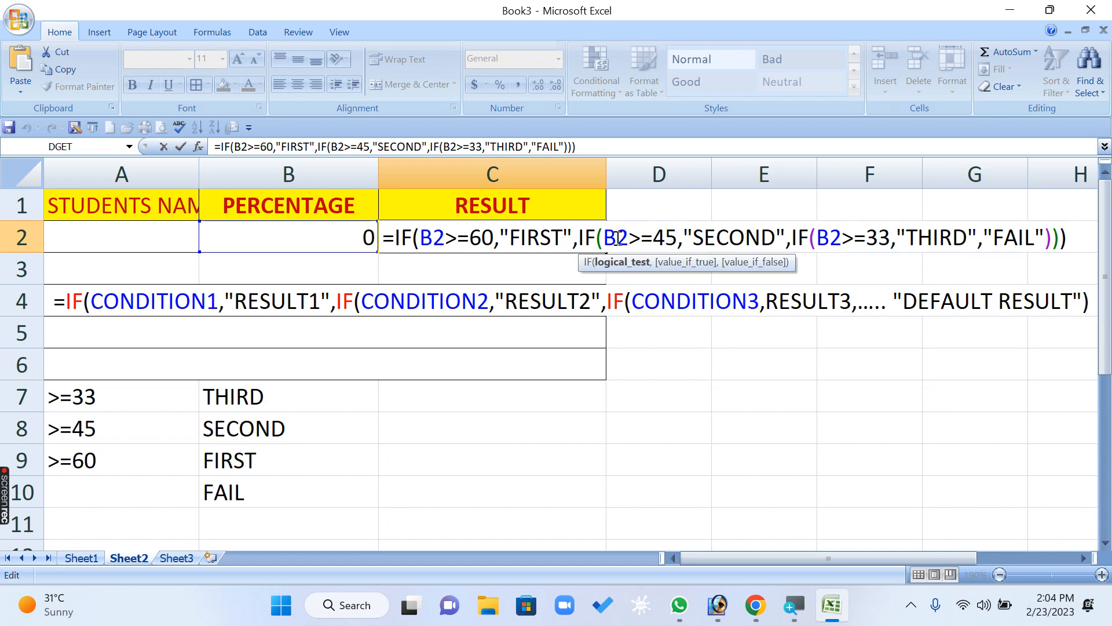
pyautogui.click(713, 237)
pyautogui.doubleClick(629, 237)
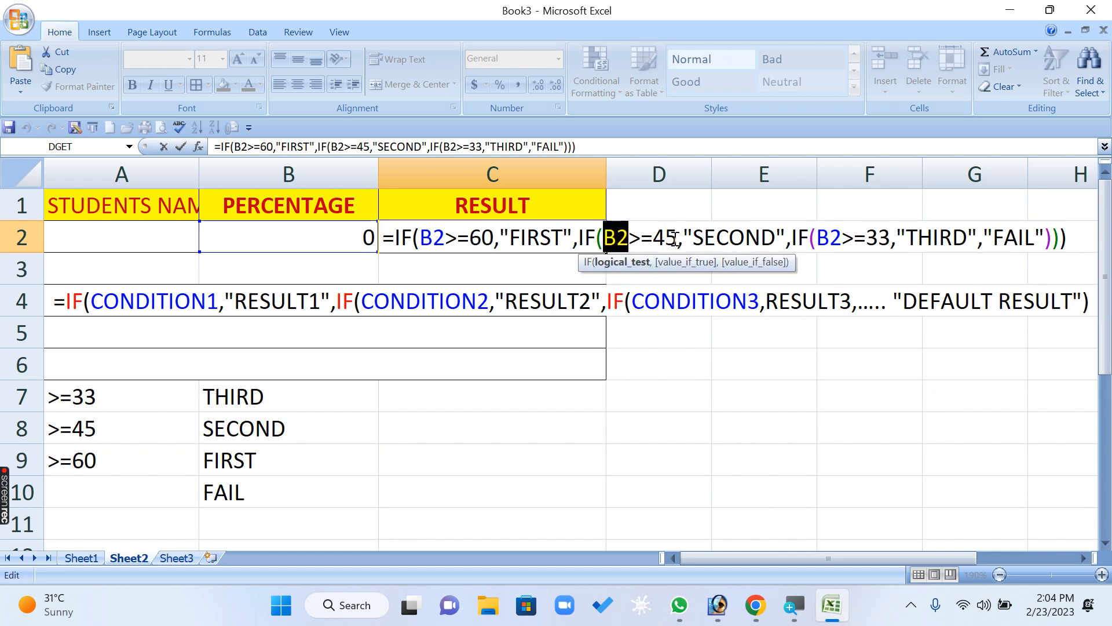
pyautogui.click(617, 234)
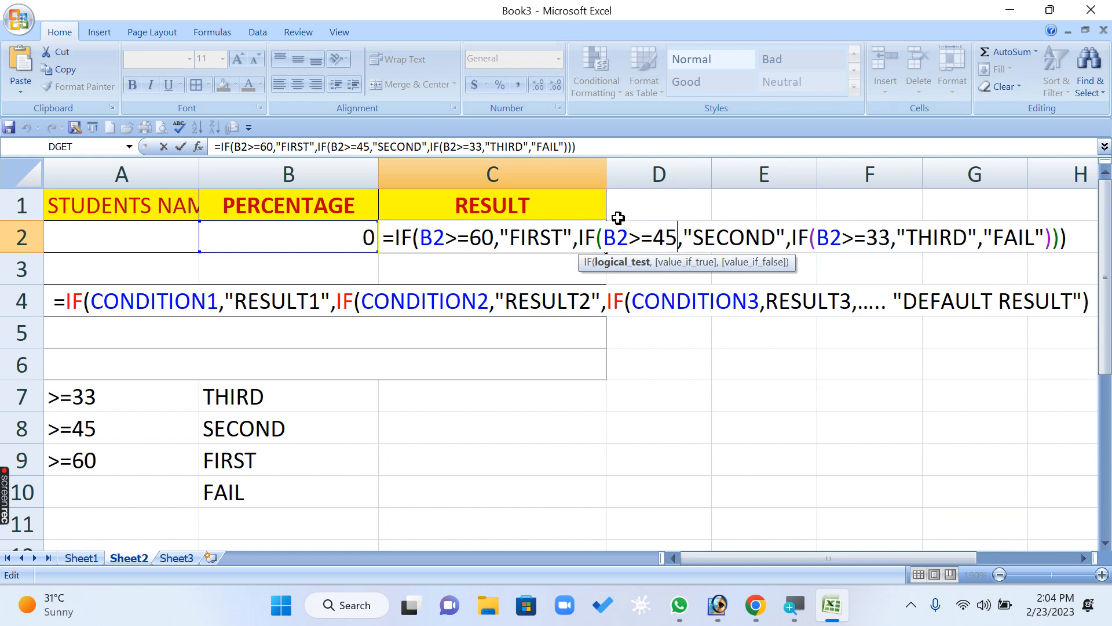
pyautogui.doubleClick(834, 238)
pyautogui.click(867, 238)
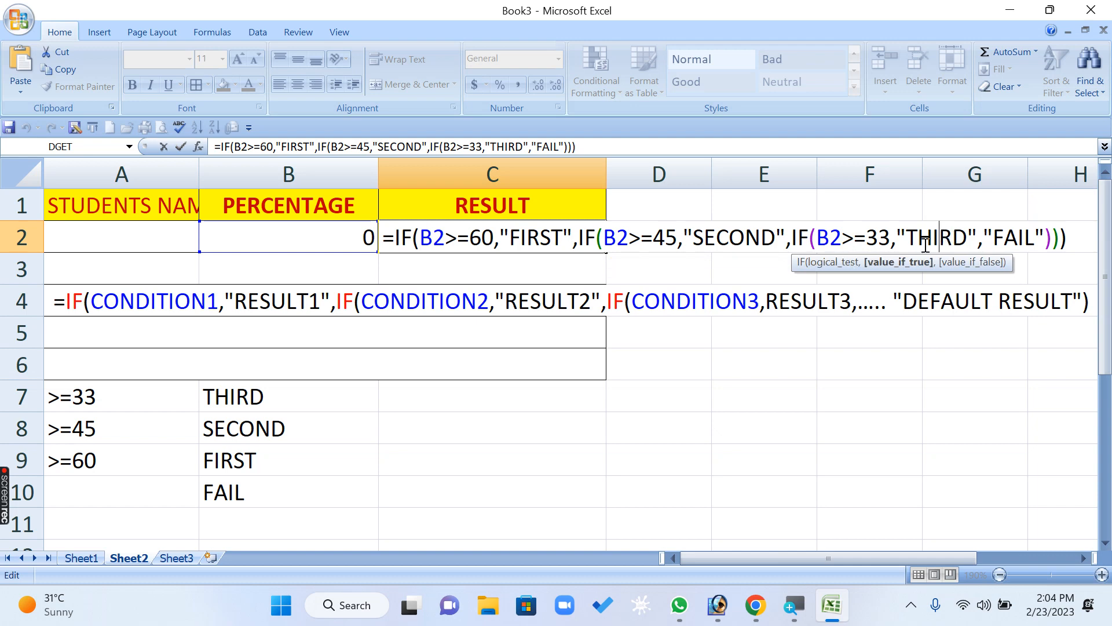
pyautogui.doubleClick(828, 237)
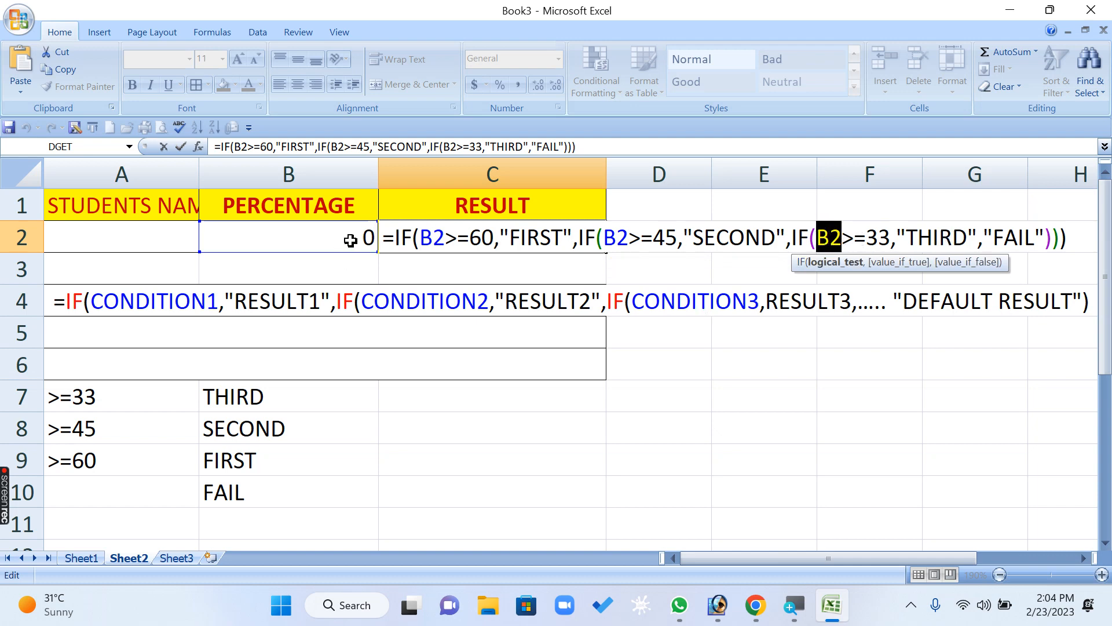
pyautogui.click(869, 243)
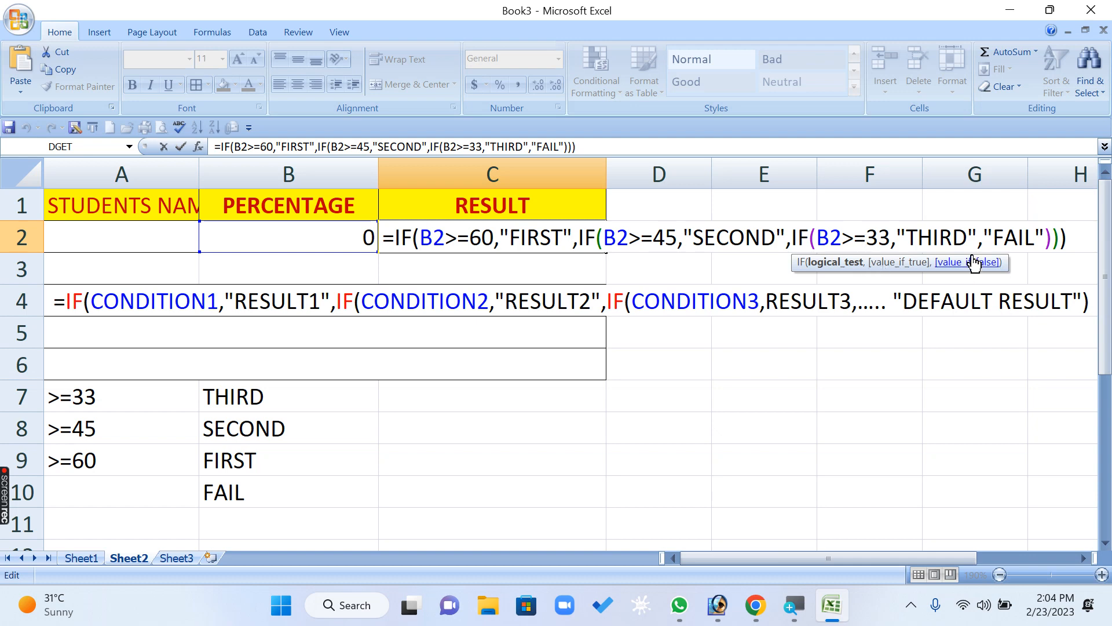
# - Review the repeated B2 reference and the 60, 45 and 33 thresholds in the C2 formula, and leave the formula unchanged
pyautogui.moveTo(420, 239); pyautogui.dragTo(863, 242)
pyautogui.click(447, 239)
pyautogui.moveTo(445, 239); pyautogui.dragTo(419, 238)
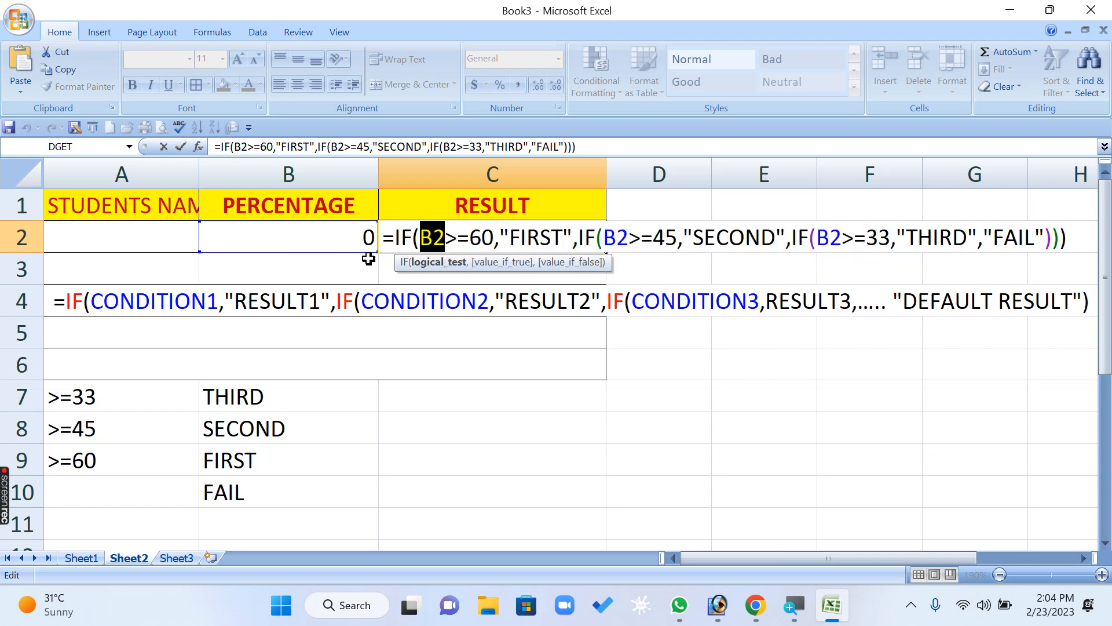
pyautogui.click(482, 233)
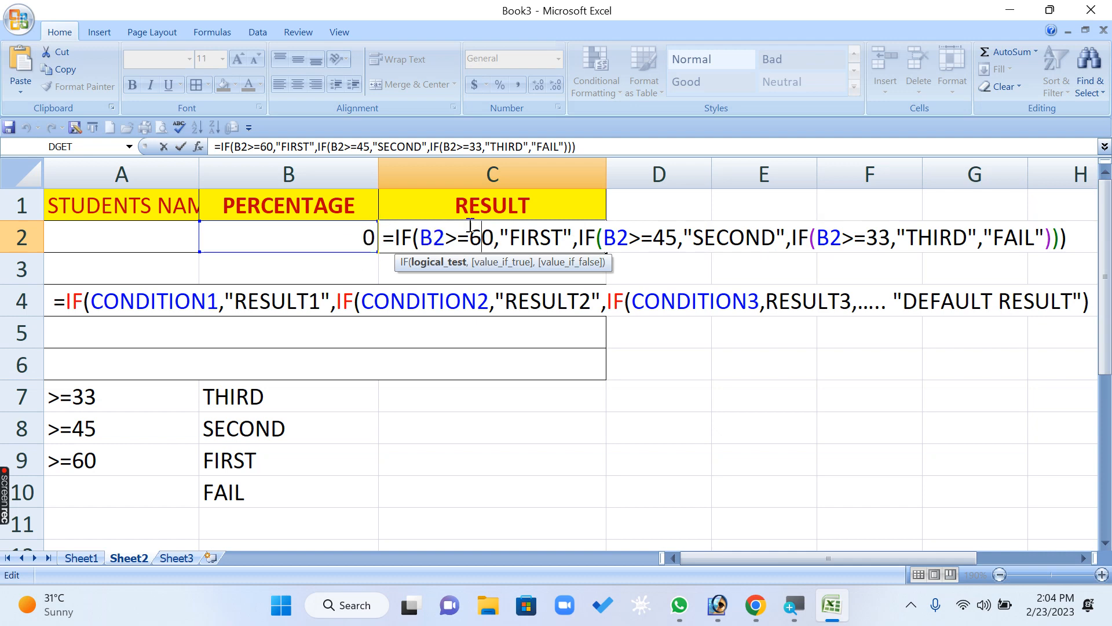
pyautogui.click(672, 248)
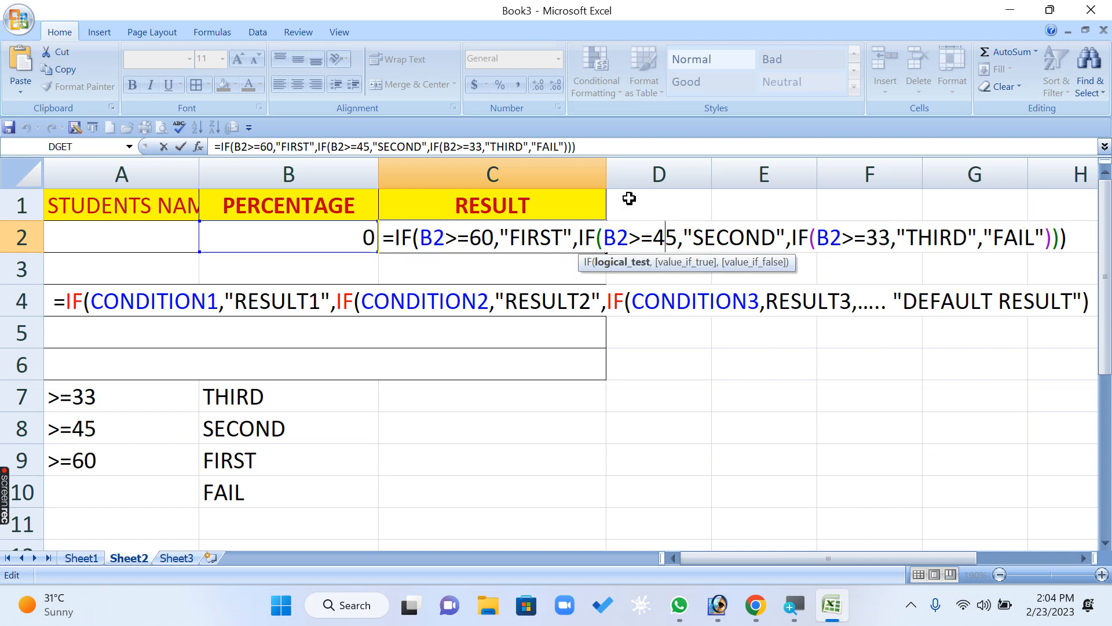
pyautogui.click(869, 240)
pyautogui.moveTo(401, 238); pyautogui.dragTo(953, 242)
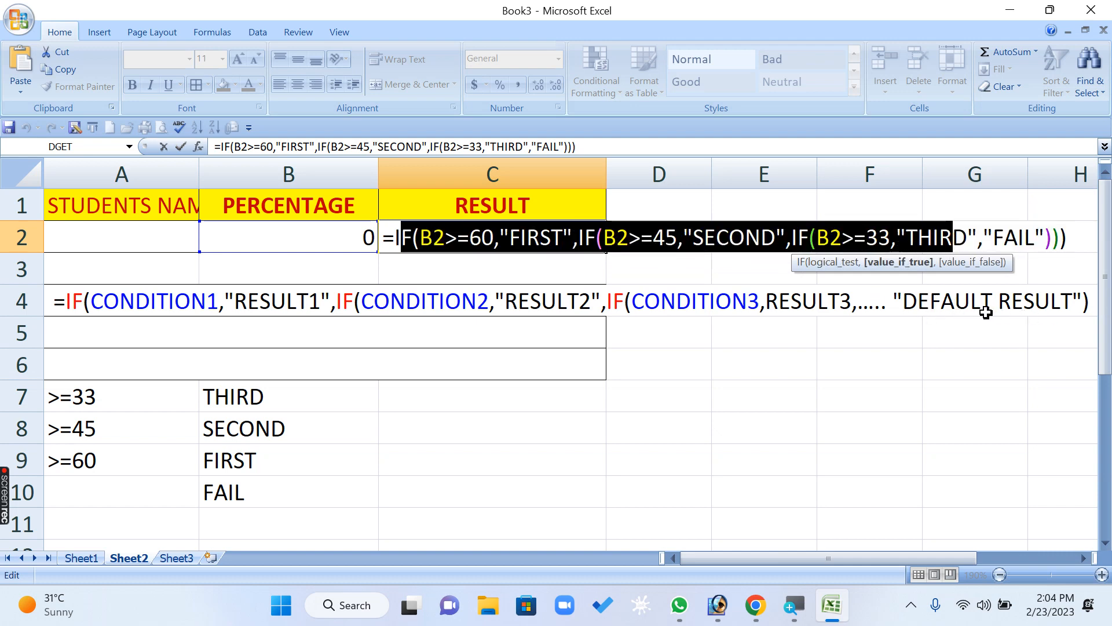
pyautogui.press('Return')
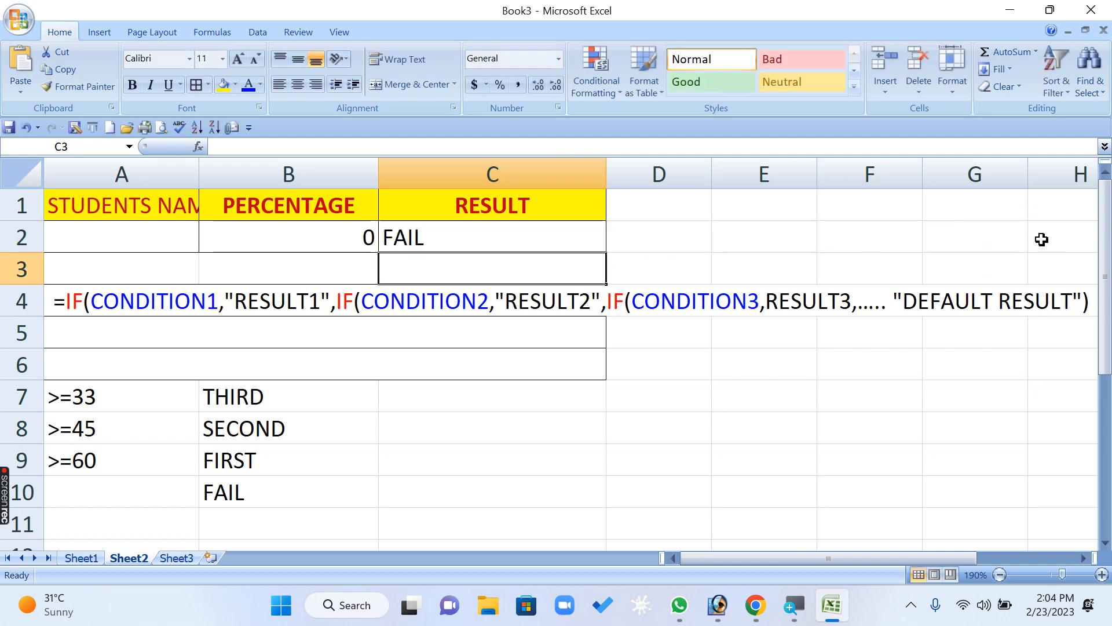
# - Test the grading formula by entering 75 and then 55 as the percentage in B2
pyautogui.press('Up')
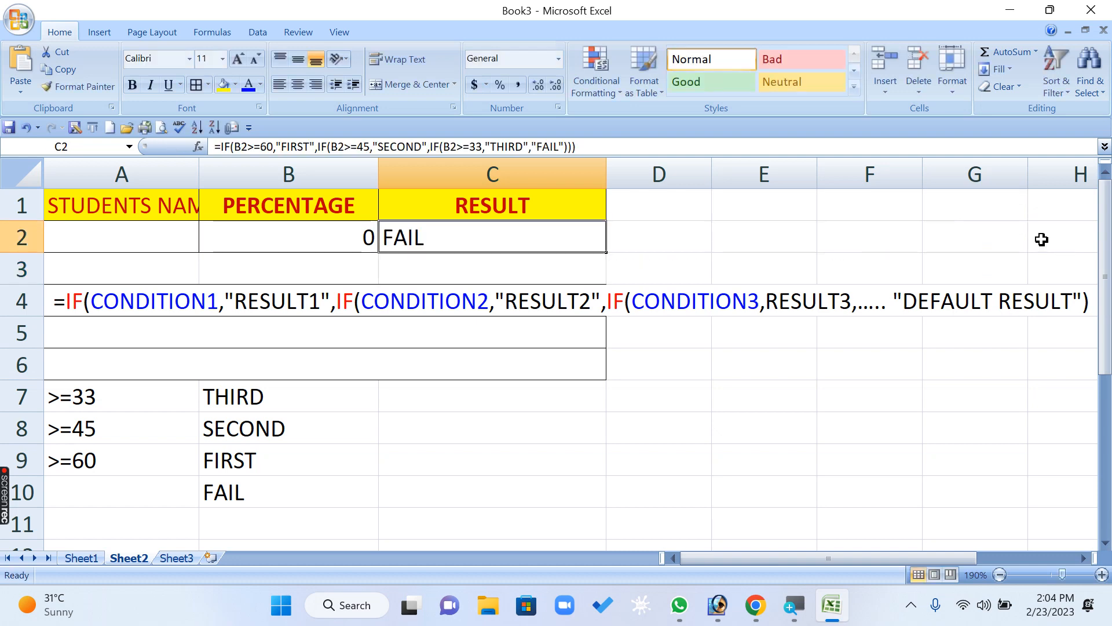
pyautogui.press('Left')
pyautogui.write('75')
pyautogui.press('Return')
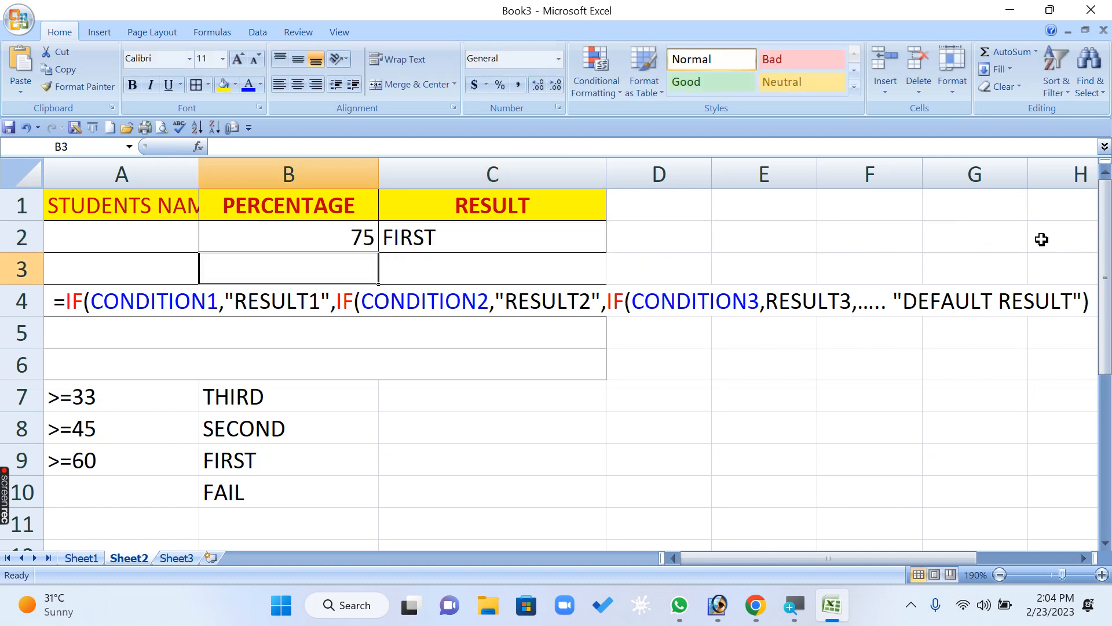
pyautogui.press('Up')
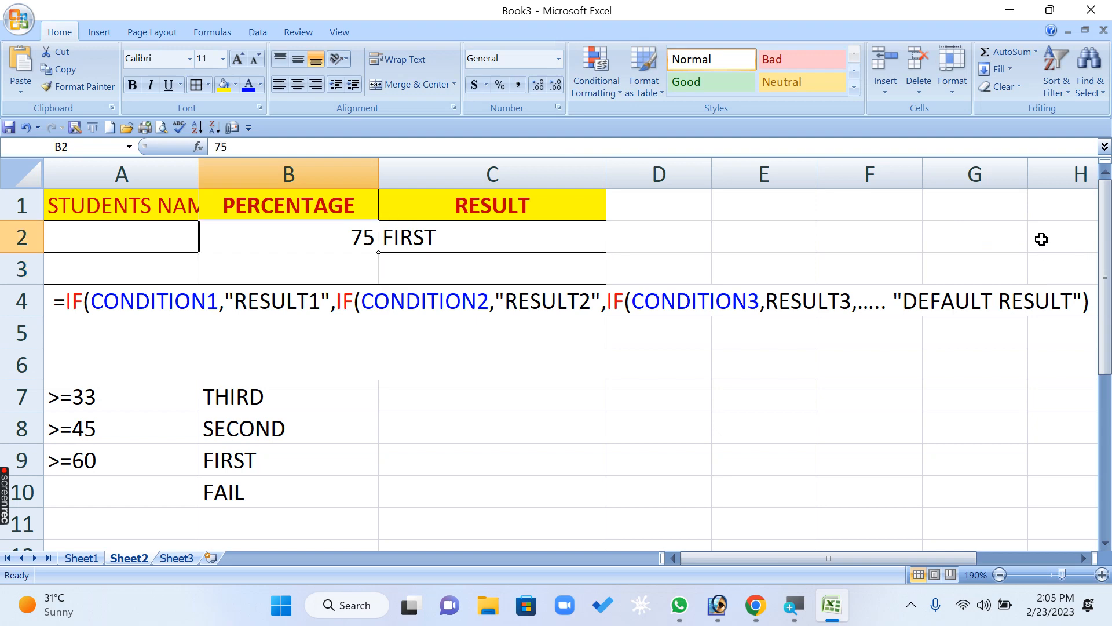
pyautogui.write('55')
pyautogui.press('Return')
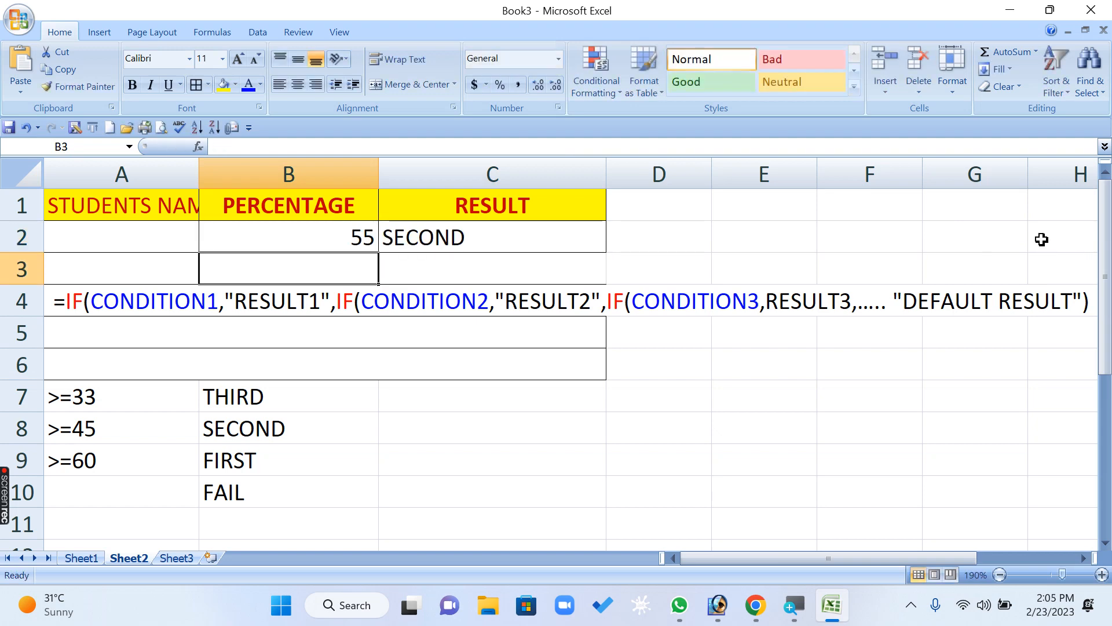
# - Test the grading formula by entering 48 and then 43 as the percentage in B2
pyautogui.press('Up')
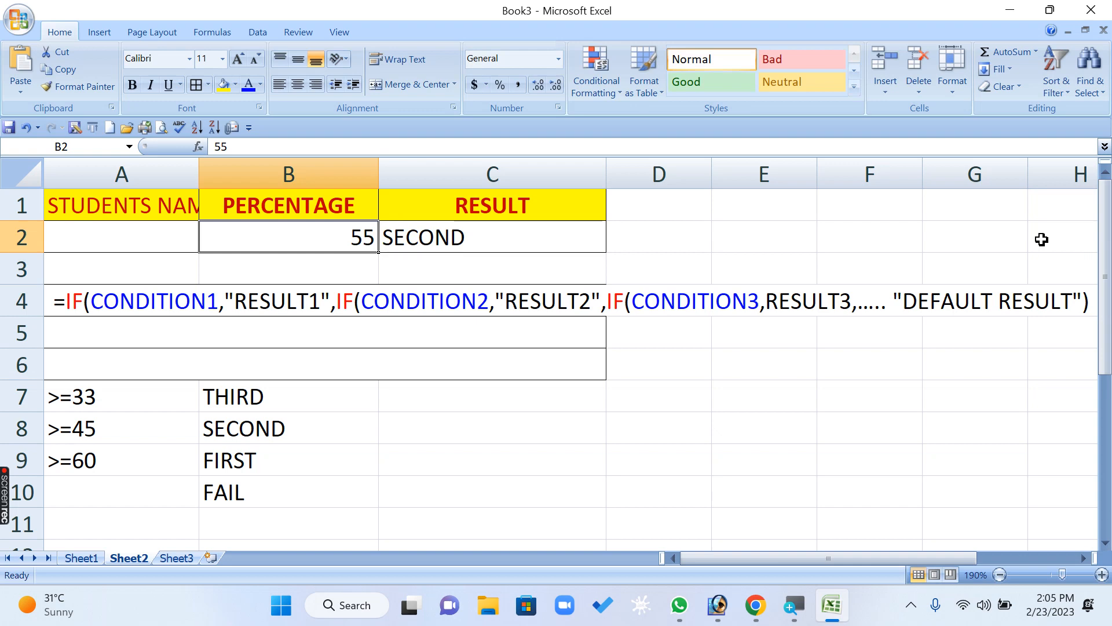
pyautogui.write('48')
pyautogui.press('Return')
pyautogui.press('Up')
pyautogui.write('43')
pyautogui.press('Return')
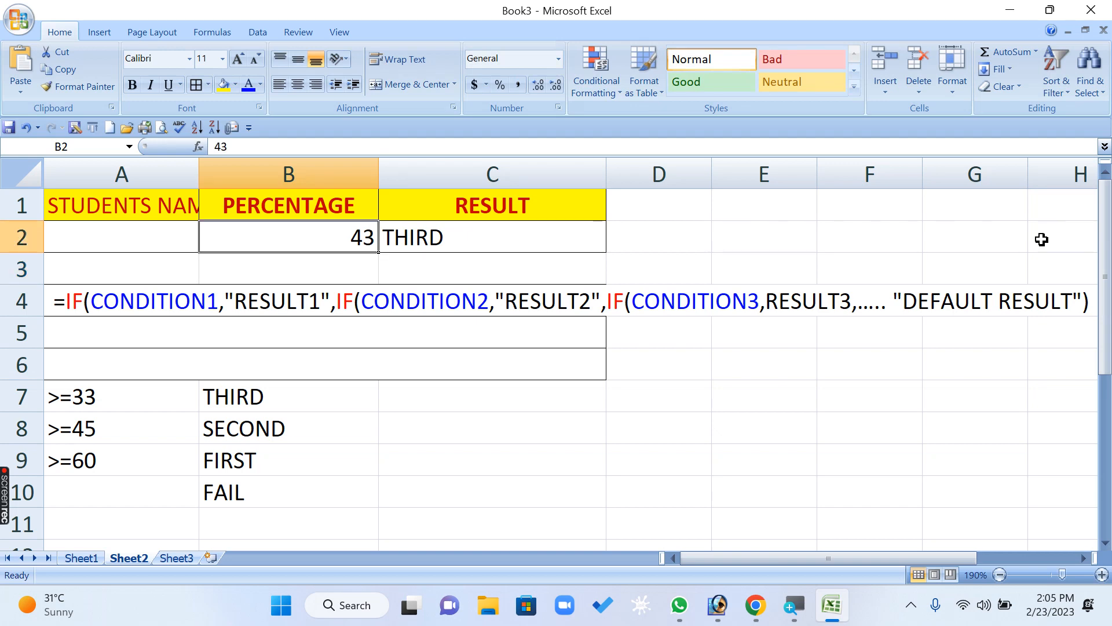
# - Set the percentage in B2 to 32 and enter 85 as the percentage in B3
pyautogui.write('32')
pyautogui.press('Return')
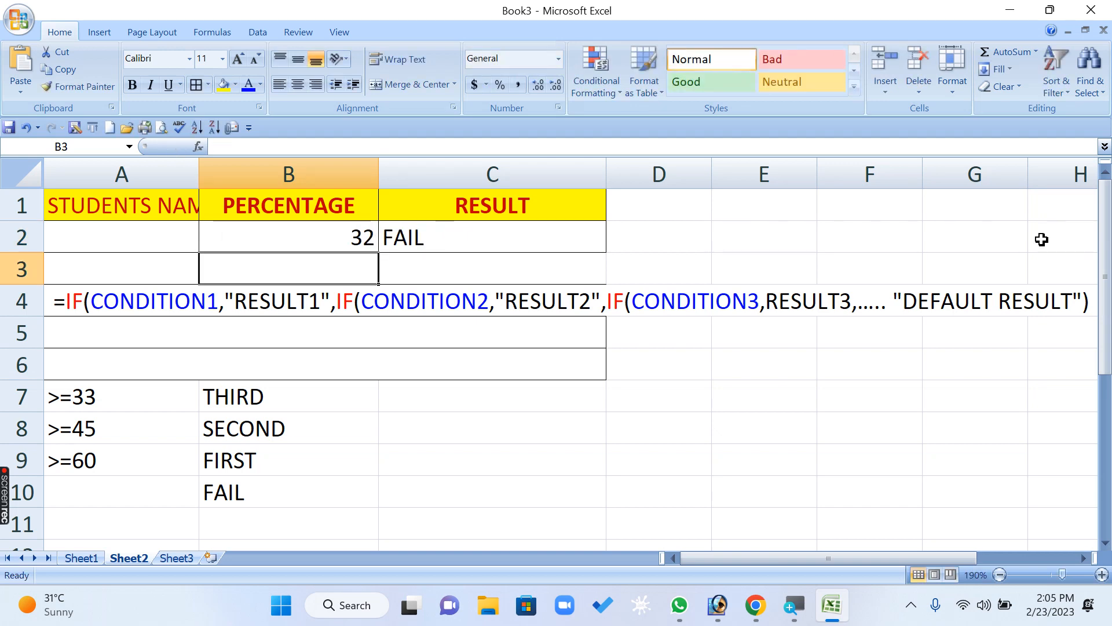
pyautogui.press('Left')
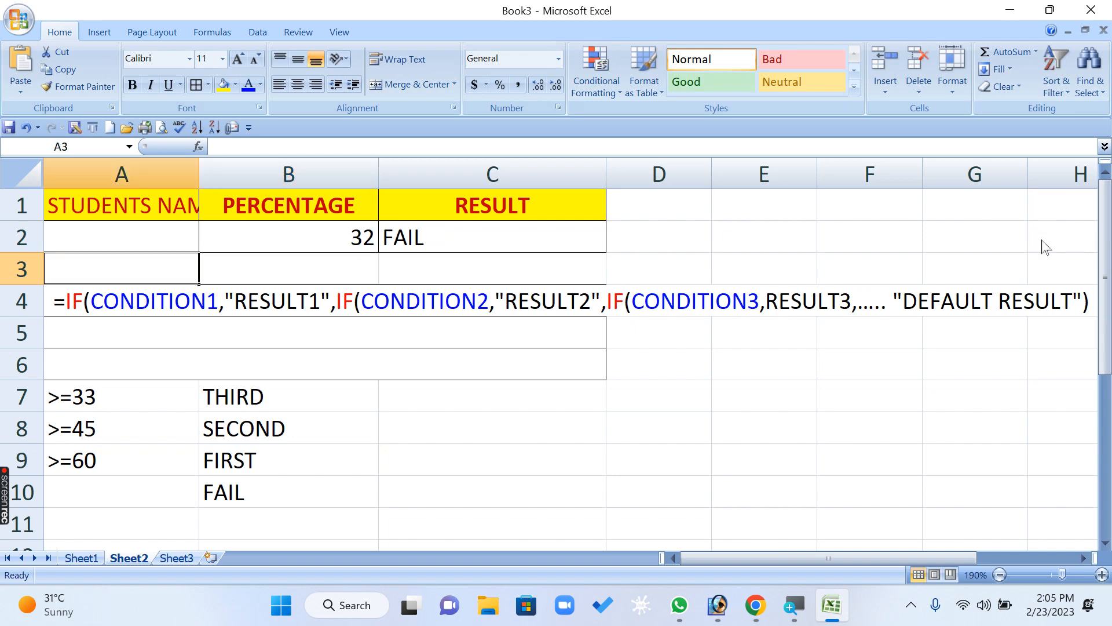
pyautogui.press('Right')
pyautogui.write('85')
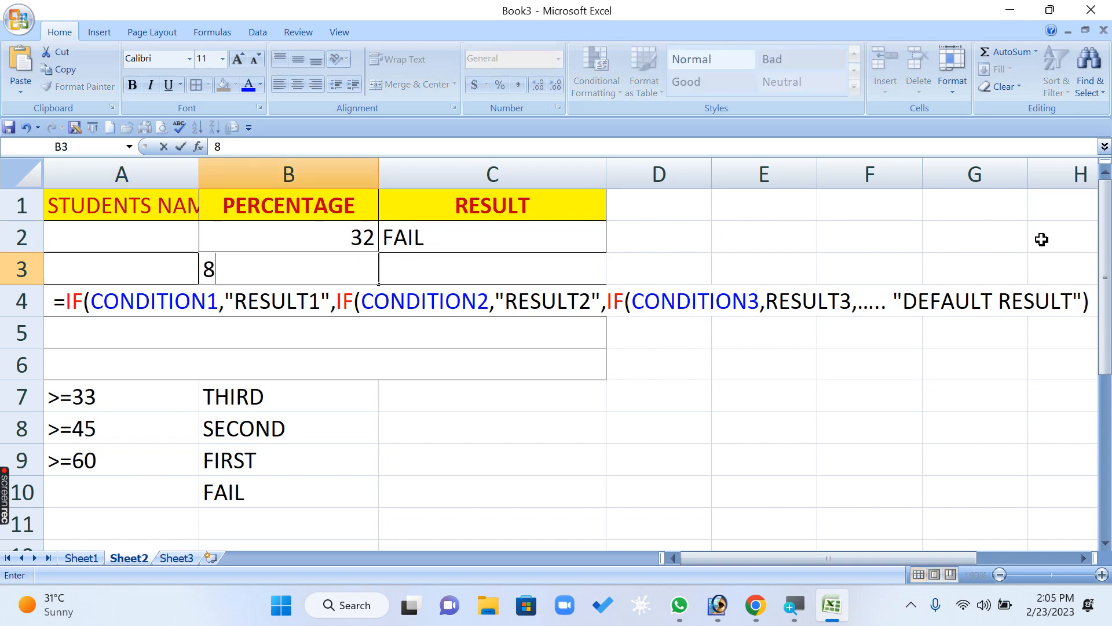
pyautogui.press('Return')
# - Copy the grading formula from C2 down to C3 with the fill handle
pyautogui.click(527, 236)
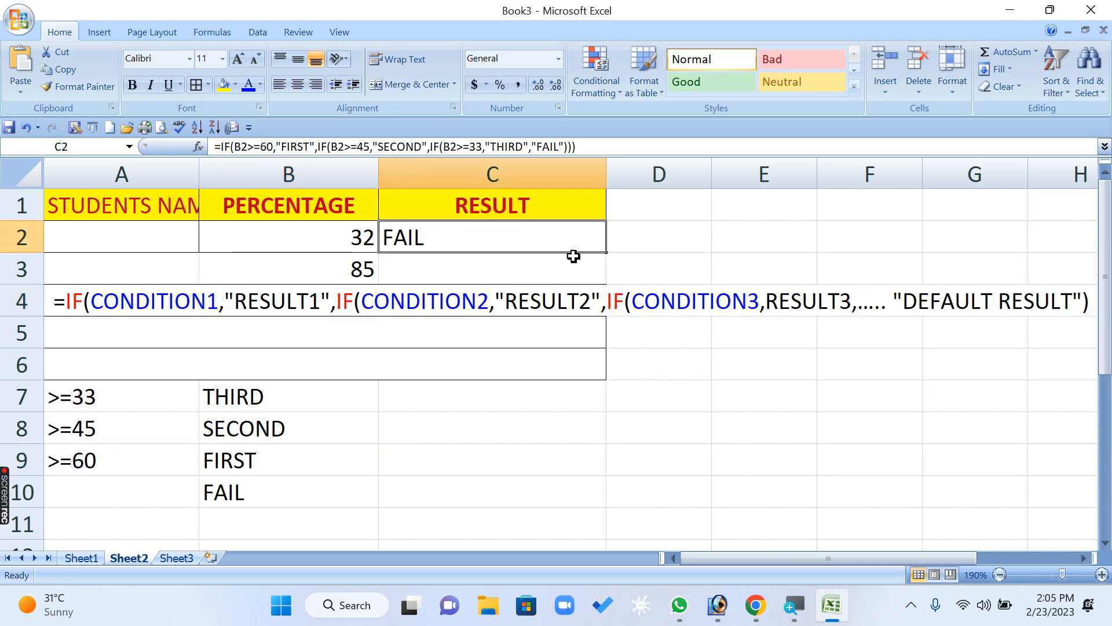
pyautogui.moveTo(606, 254); pyautogui.dragTo(601, 282)
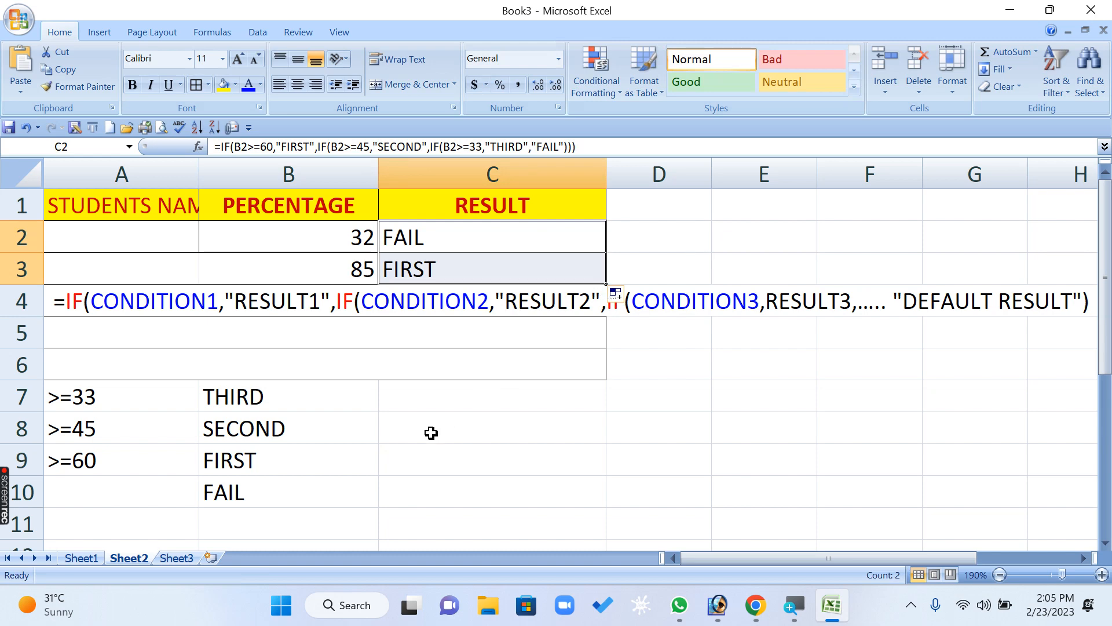
pyautogui.click(417, 449)
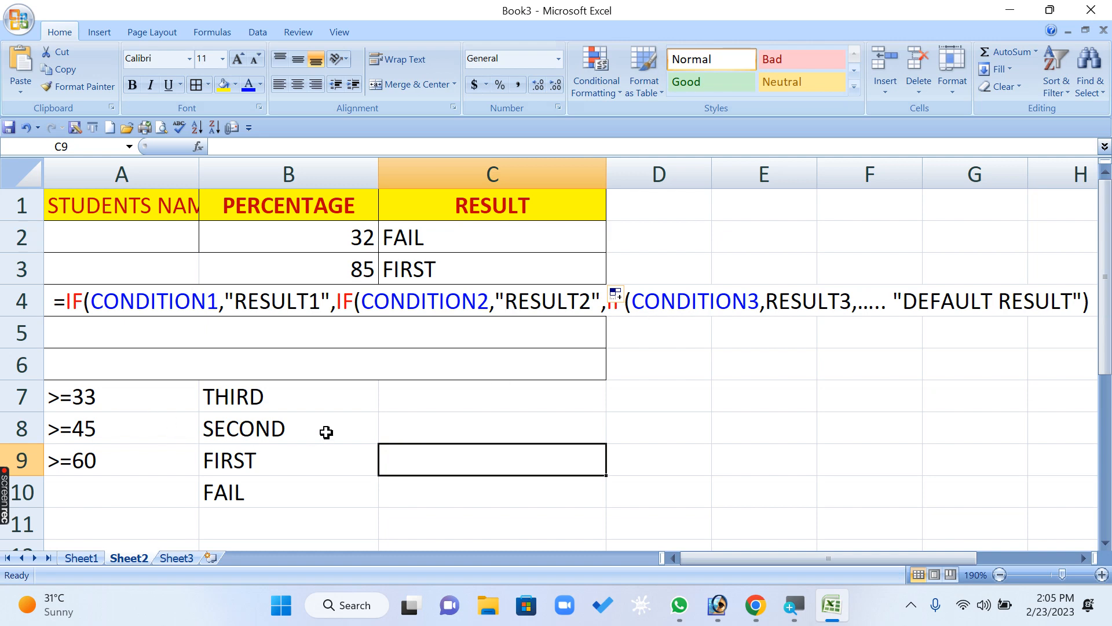
# - Fill cell A12, below the grading criteria, with yellow
pyautogui.scroll(-2, 326, 431)
pyautogui.scroll(-1, 327, 432)
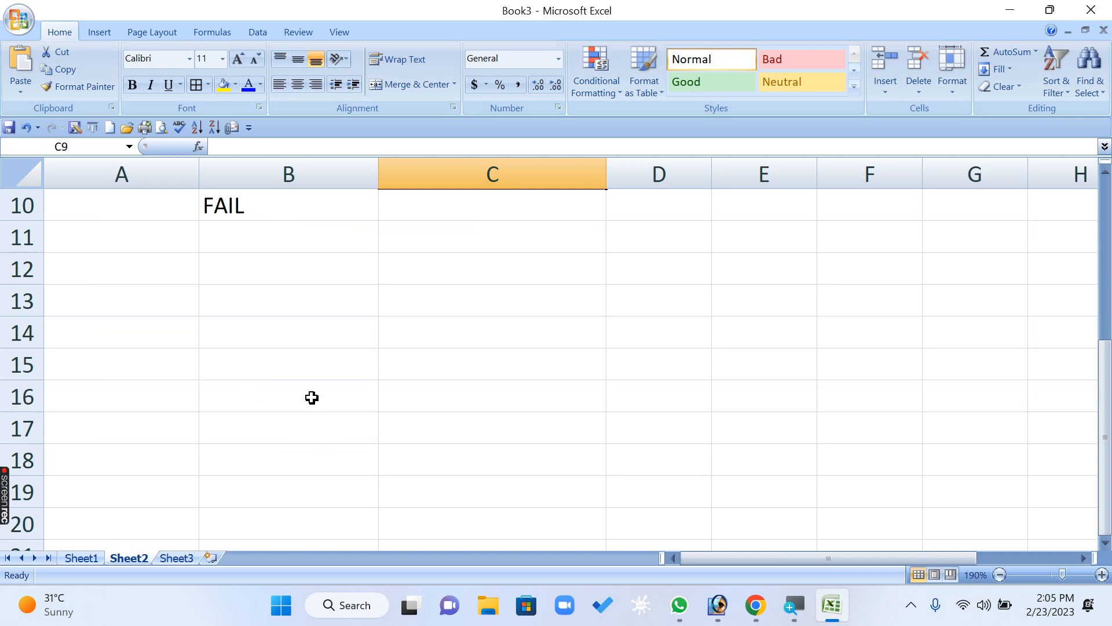
pyautogui.click(115, 265)
pyautogui.click(224, 85)
pyautogui.click(232, 364)
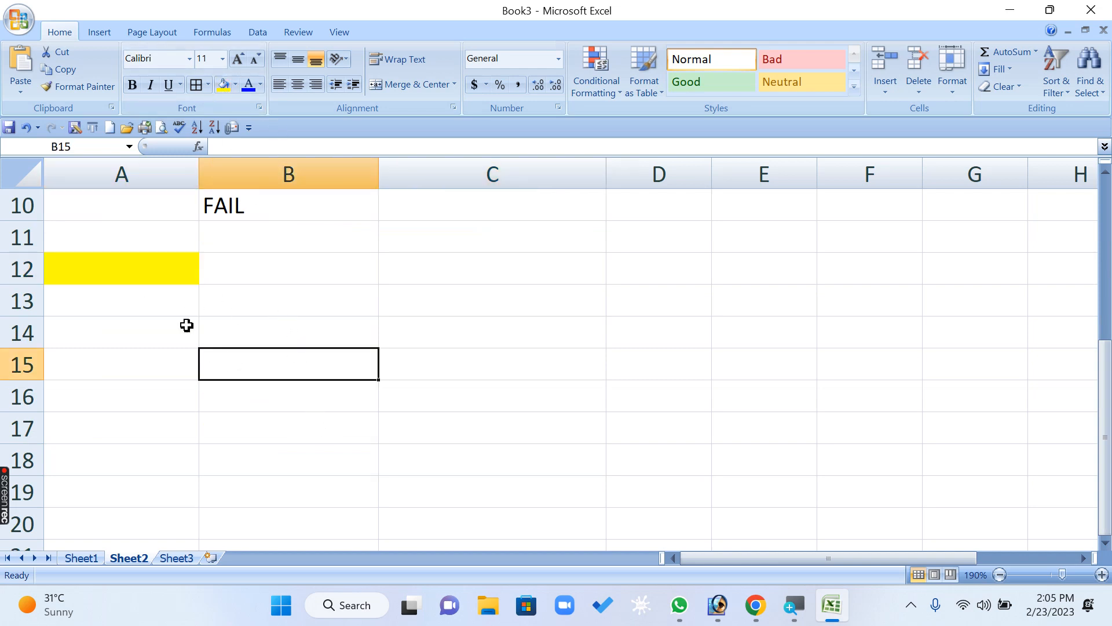
pyautogui.click(135, 263)
# - Enter 1 in C11 and the text HI in D11
pyautogui.click(446, 239)
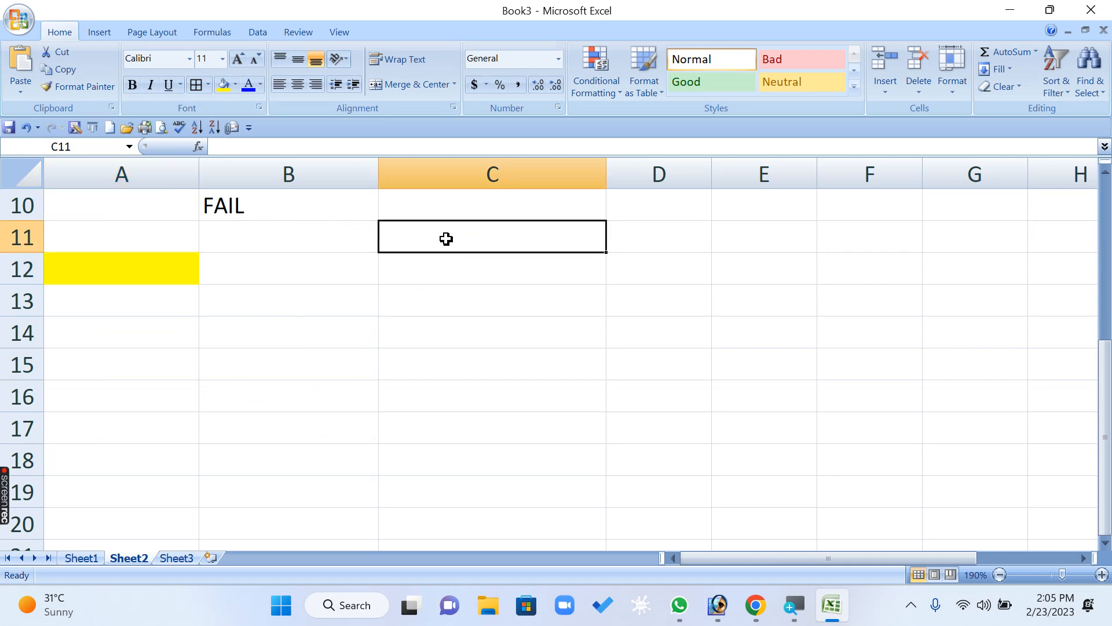
pyautogui.write('1')
pyautogui.click(640, 238)
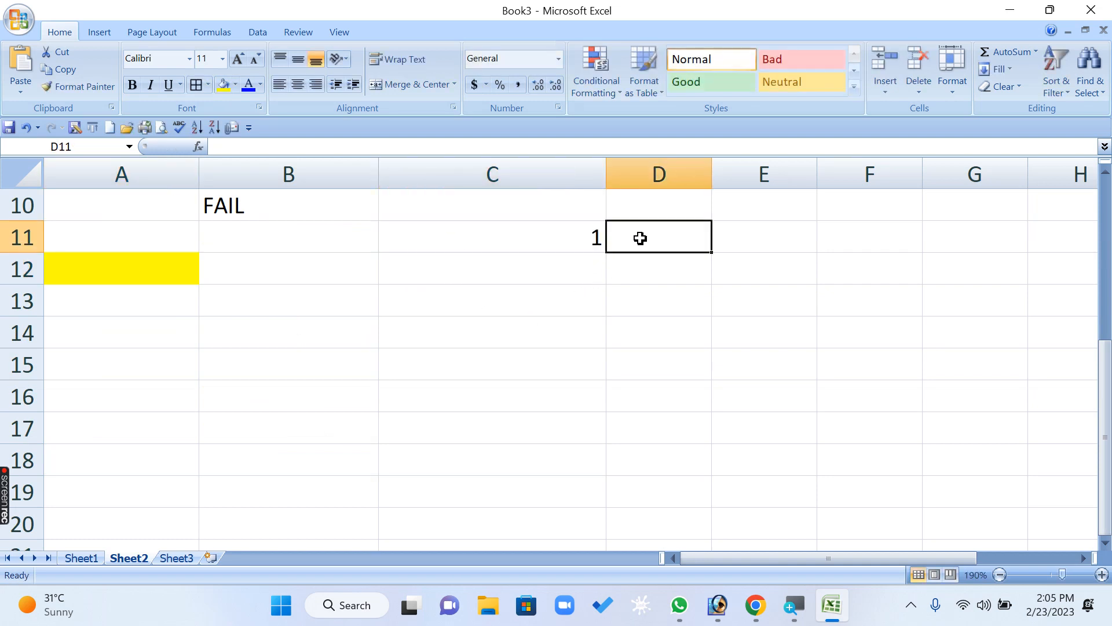
pyautogui.write('HI')
pyautogui.click(628, 340)
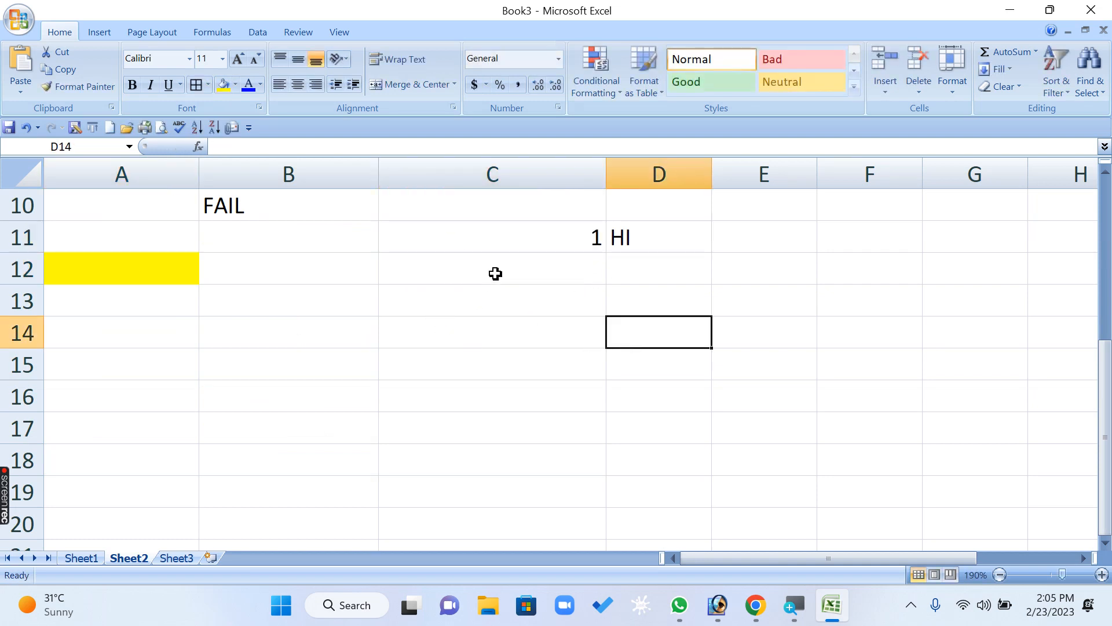
# - Add a second list row with 2 in C12 and the text HELLO in D12
pyautogui.click(529, 266)
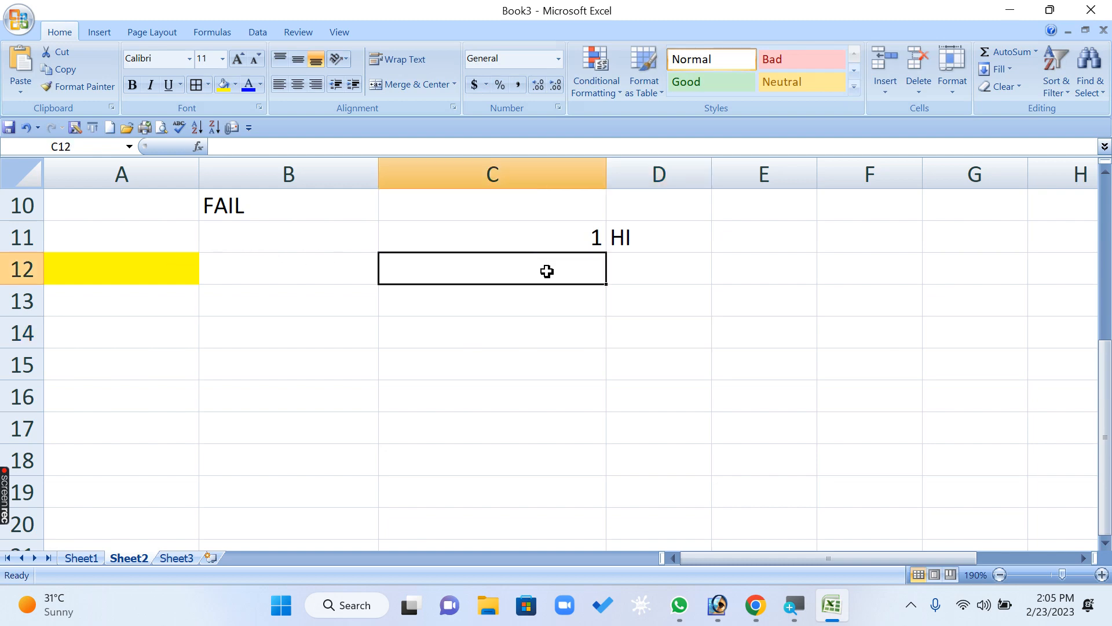
pyautogui.write('2')
pyautogui.click(745, 359)
pyautogui.click(690, 288)
pyautogui.click(674, 264)
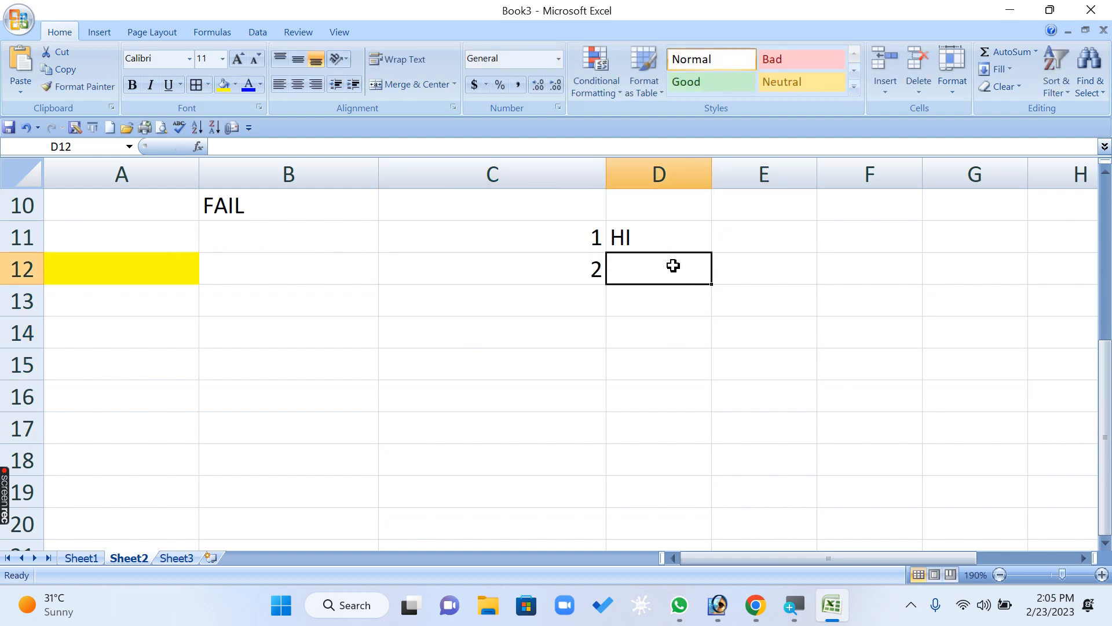
pyautogui.write('HELLO')
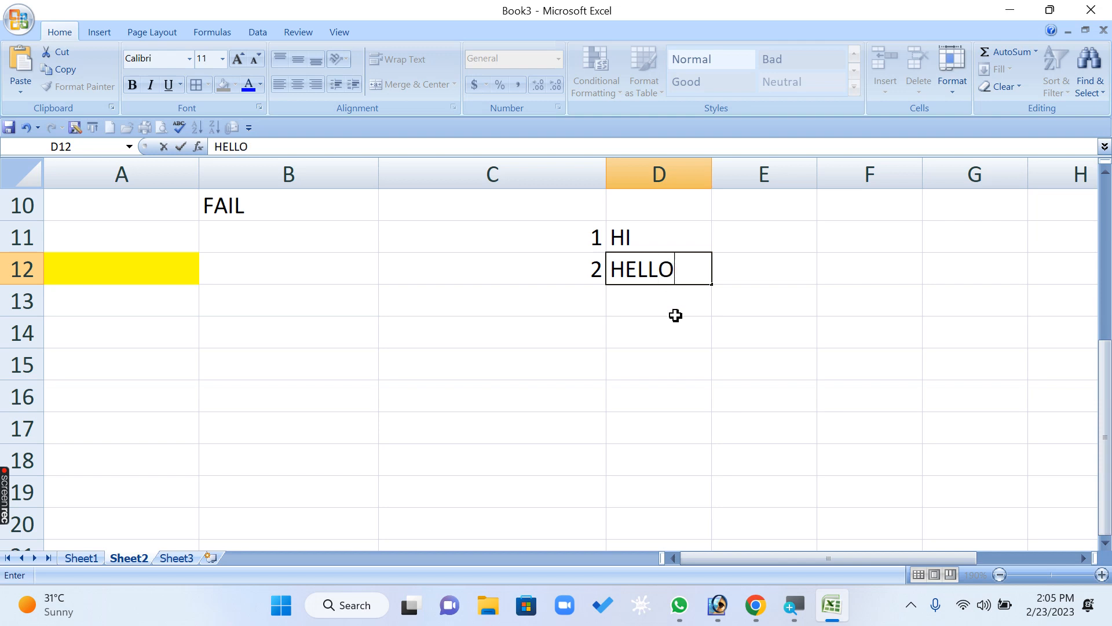
pyautogui.click(667, 394)
pyautogui.click(573, 299)
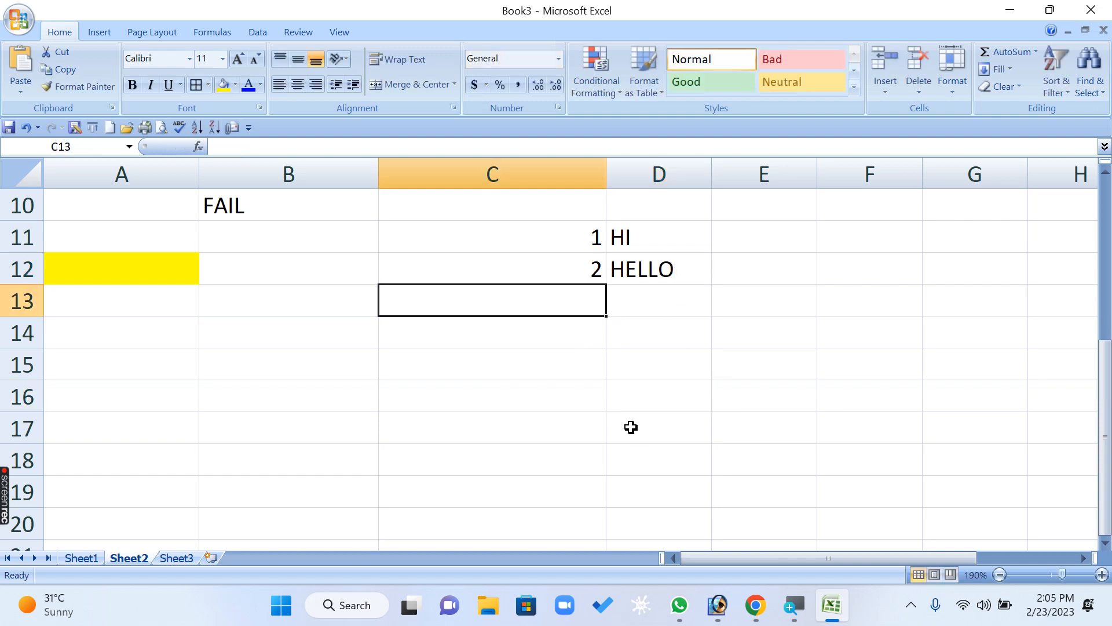
# - Add a third list row with 3 in C13 and the text BYE in D13
pyautogui.write('3')
pyautogui.click(671, 308)
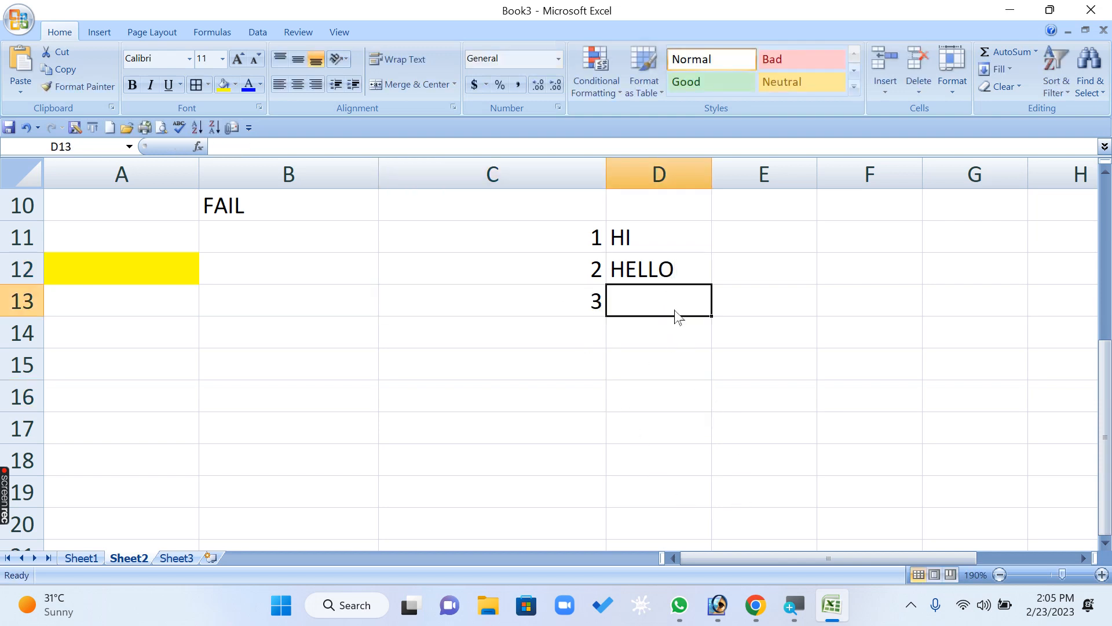
pyautogui.write('BYT')
pyautogui.press('BackSpace')
pyautogui.write('E')
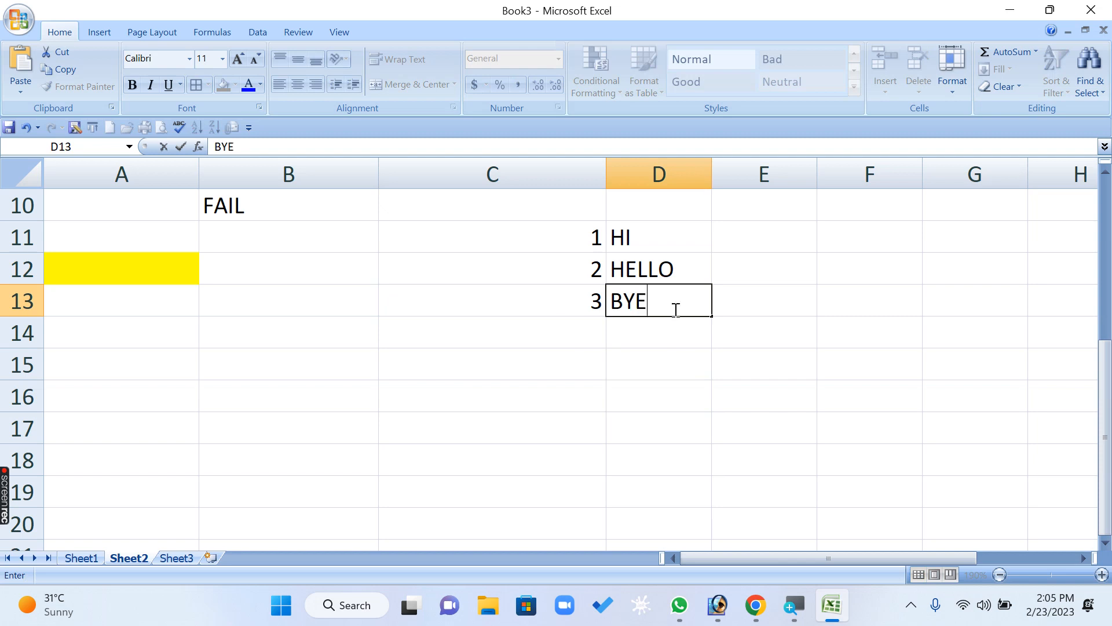
pyautogui.click(745, 437)
# - Add a fourth list row with 4 in C14 and the text TATA in D14
pyautogui.click(568, 335)
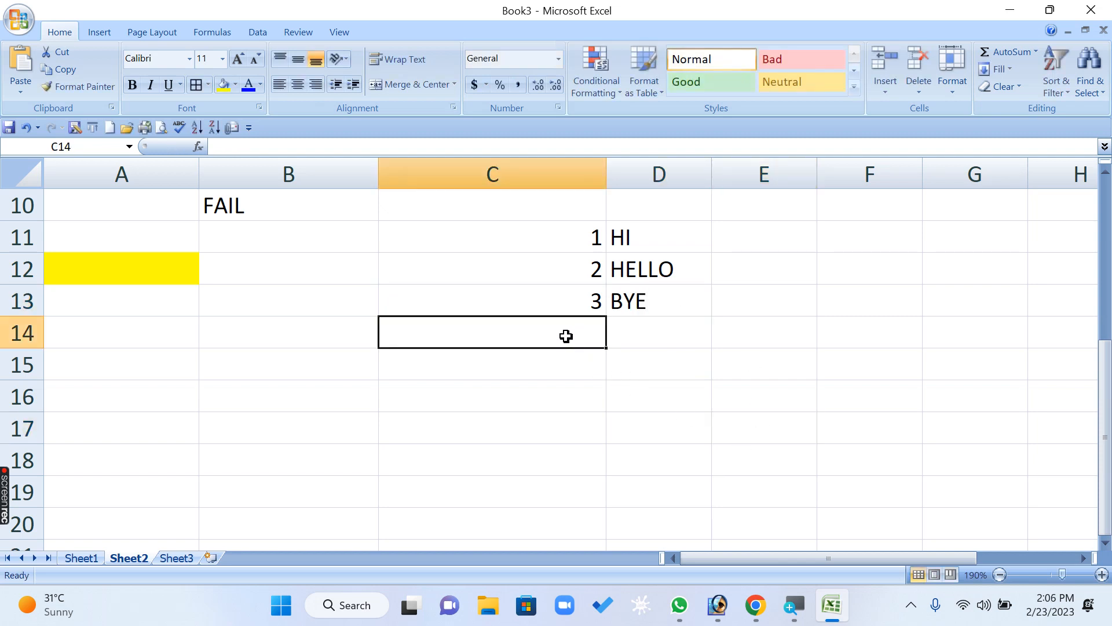
pyautogui.write('4')
pyautogui.click(788, 440)
pyautogui.click(676, 331)
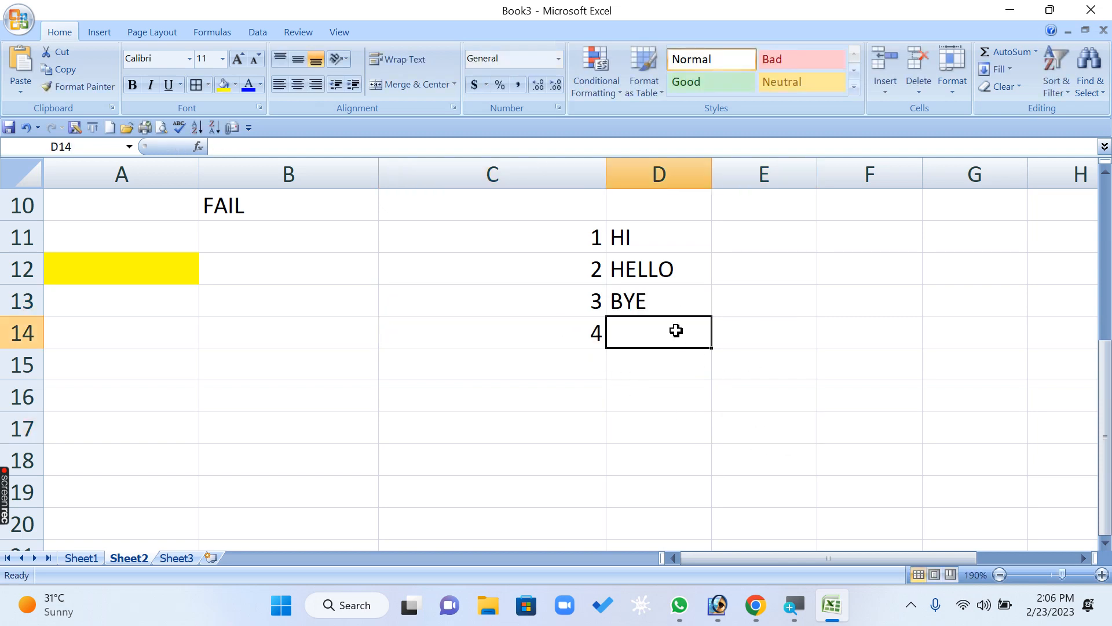
pyautogui.write('TATA')
pyautogui.press('Return')
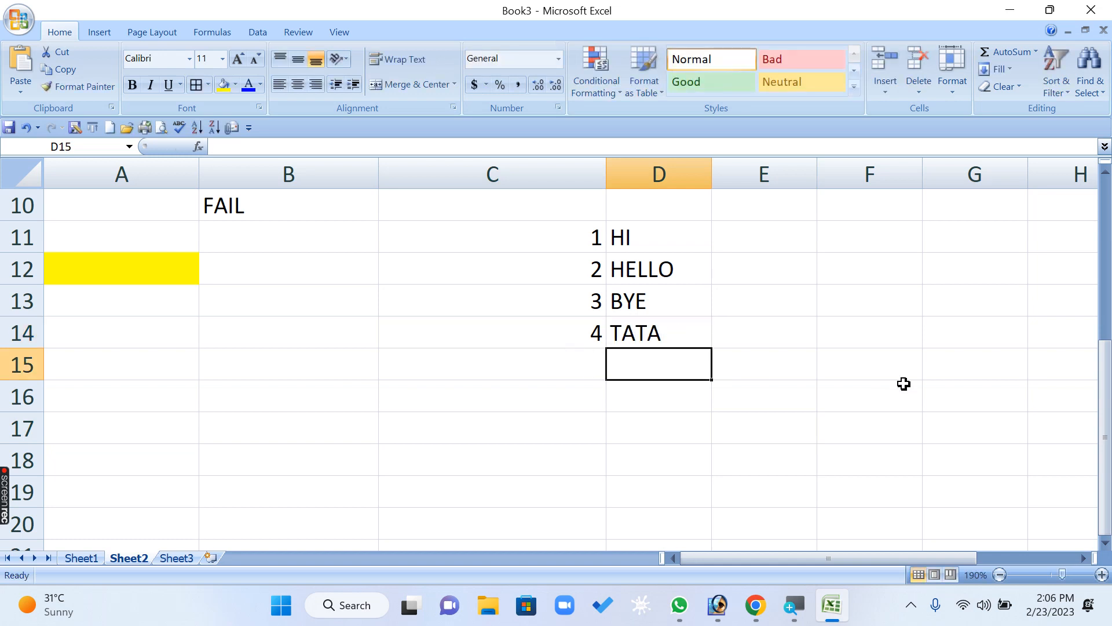
# - Enter the text GOOD BYE in D15 as the fallback word, leaving C15 without a number
pyautogui.write('GOOD B')
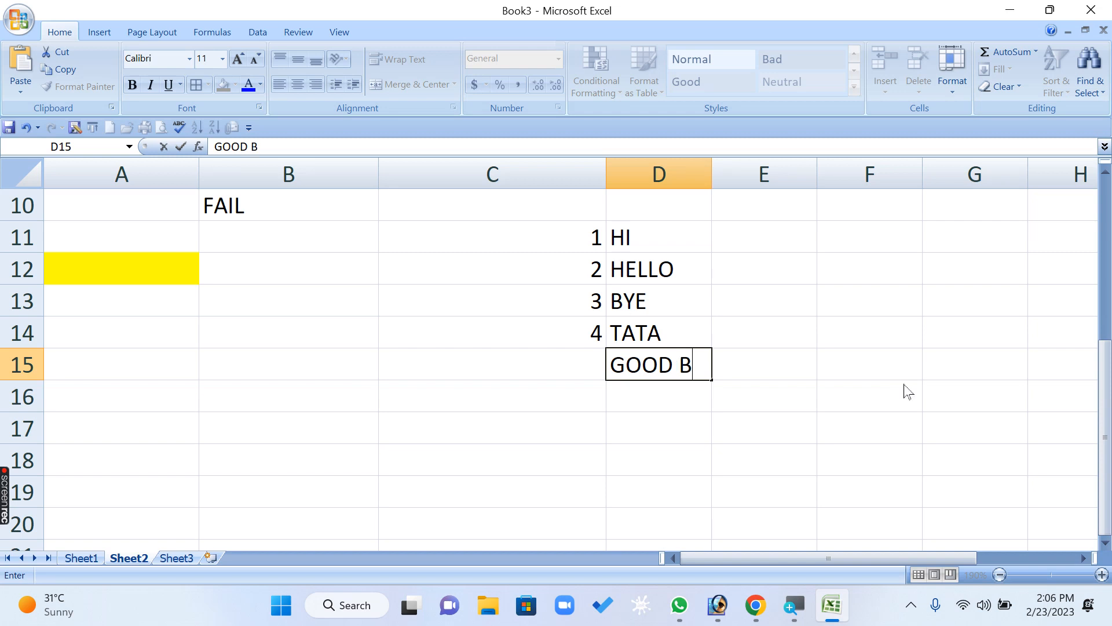
pyautogui.write('YE')
pyautogui.press('Return')
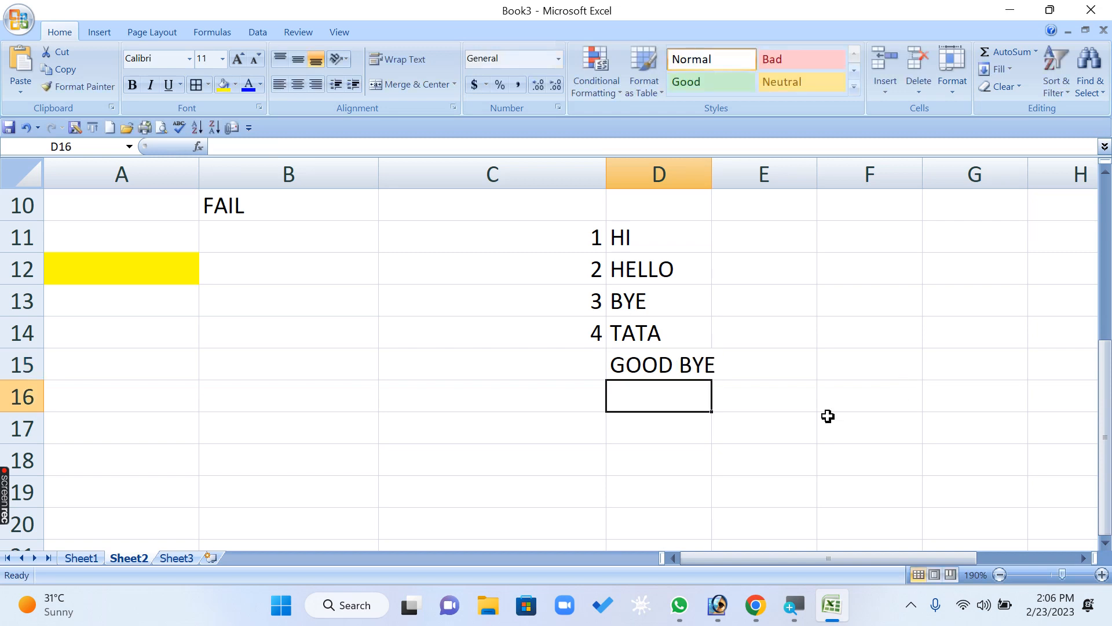
pyautogui.moveTo(664, 231); pyautogui.dragTo(633, 423)
pyautogui.click(355, 436)
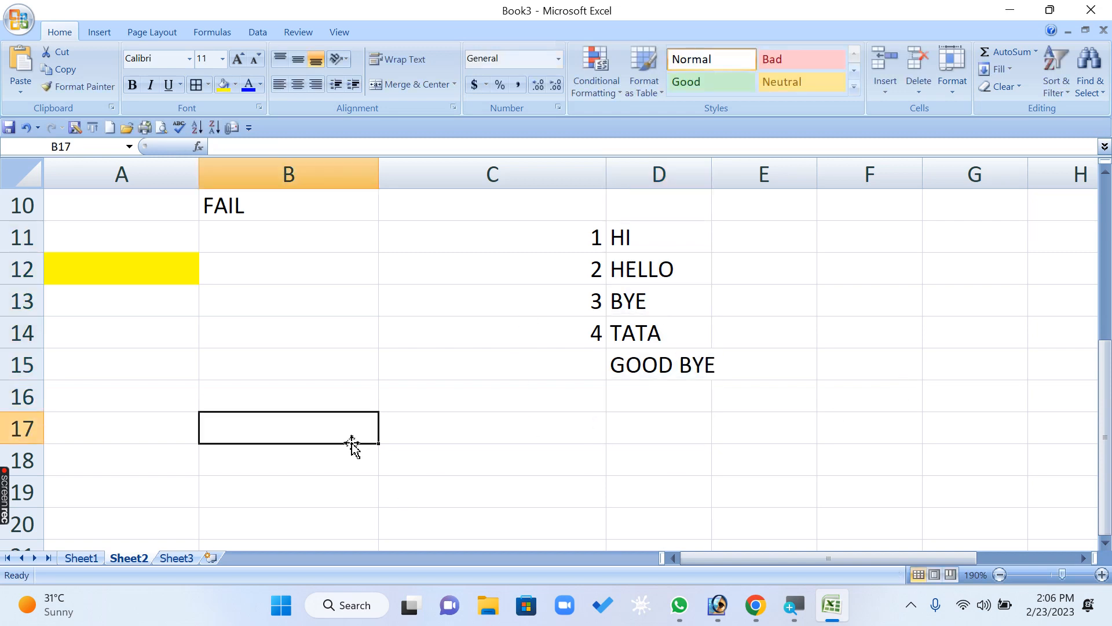
pyautogui.click(135, 262)
pyautogui.click(127, 372)
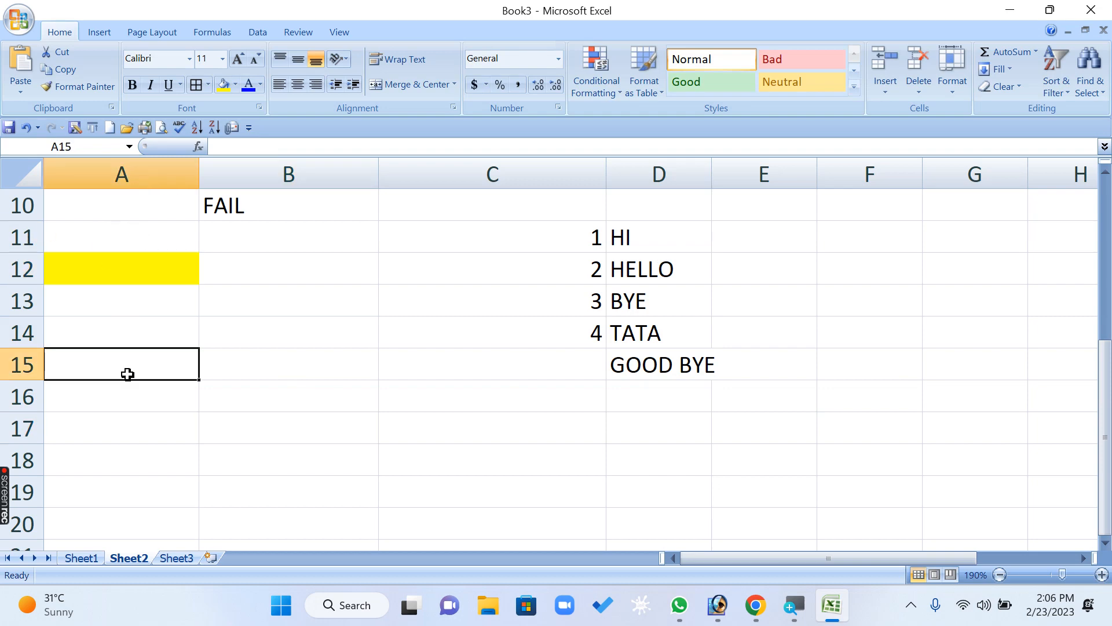
pyautogui.click(122, 270)
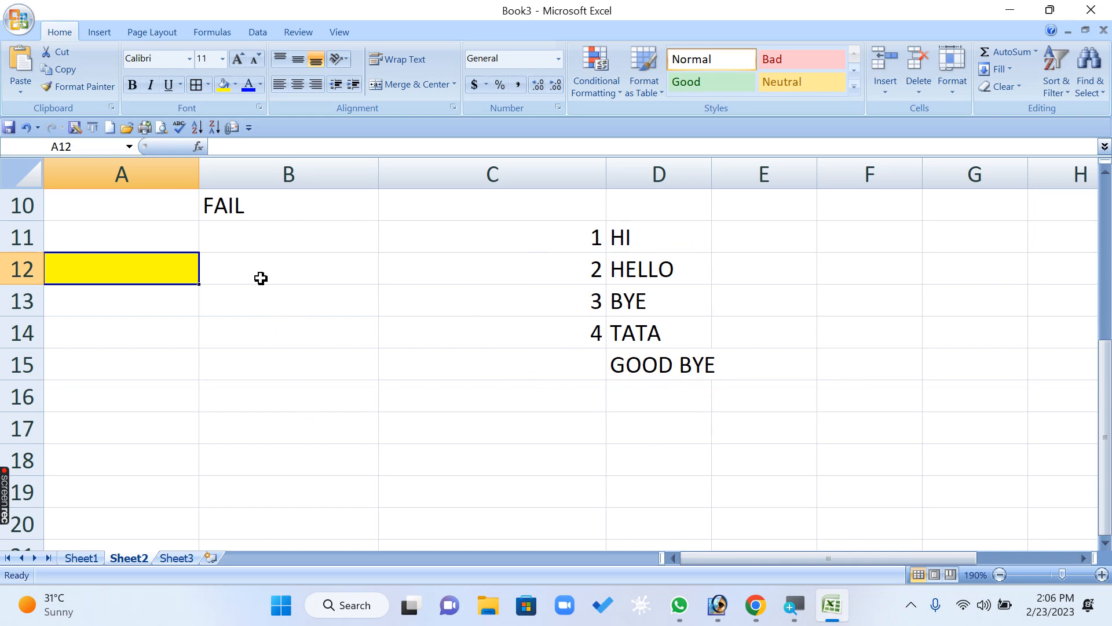
pyautogui.click(301, 269)
pyautogui.write('=')
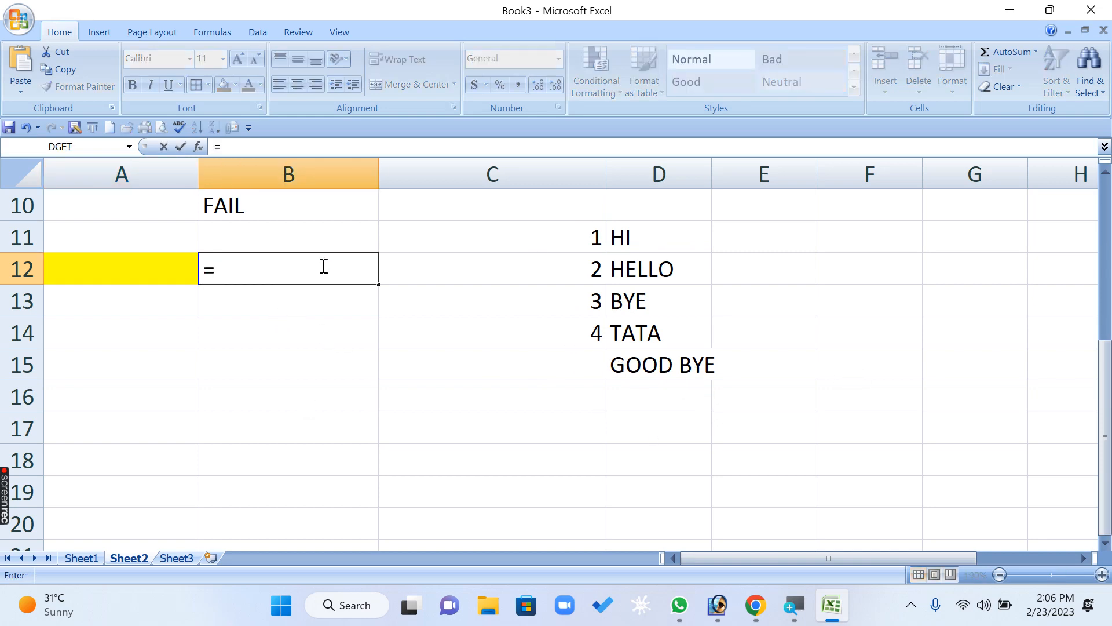
pyautogui.press('Escape')
pyautogui.click(480, 470)
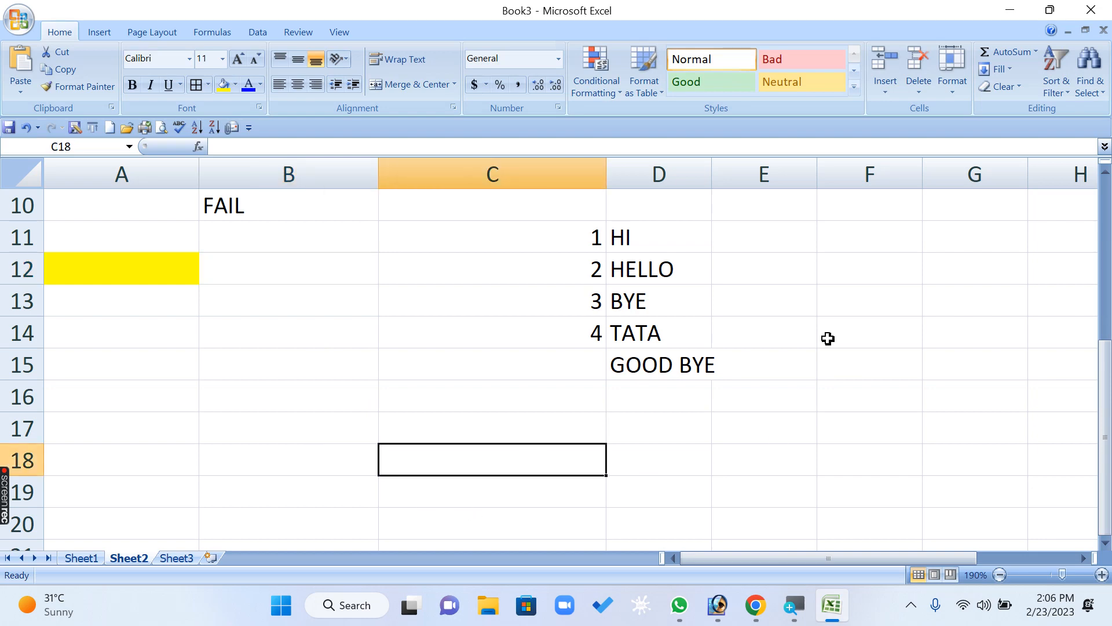
pyautogui.click(827, 339)
pyautogui.click(479, 400)
# - Start an IF formula in C18 that returns "HI" when A12 equals 1
pyautogui.click(481, 455)
pyautogui.write('=')
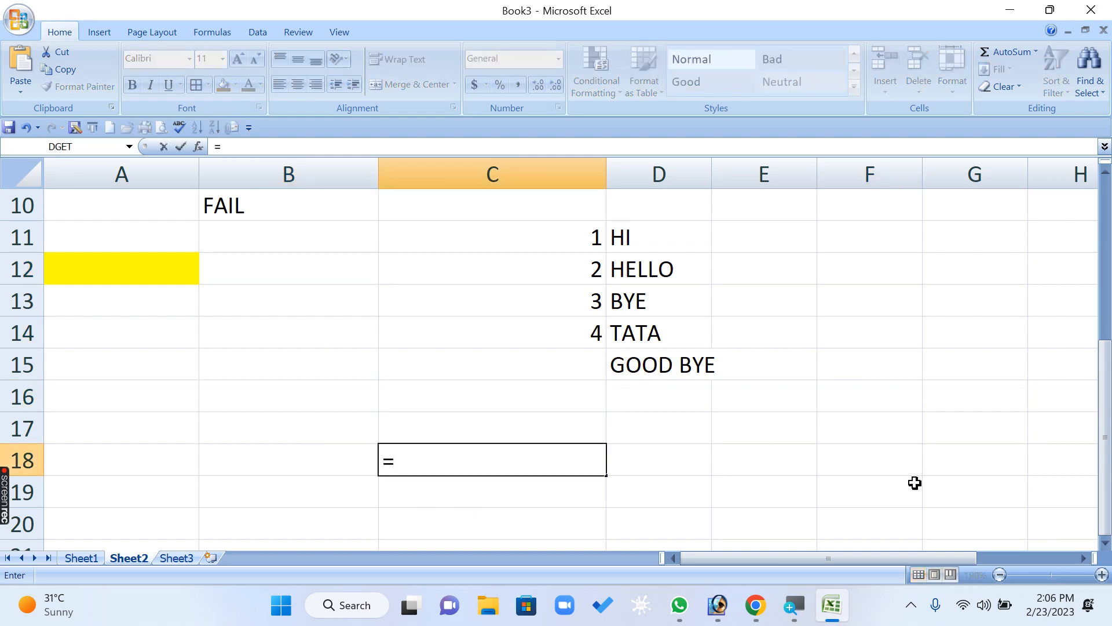
pyautogui.write('IF')
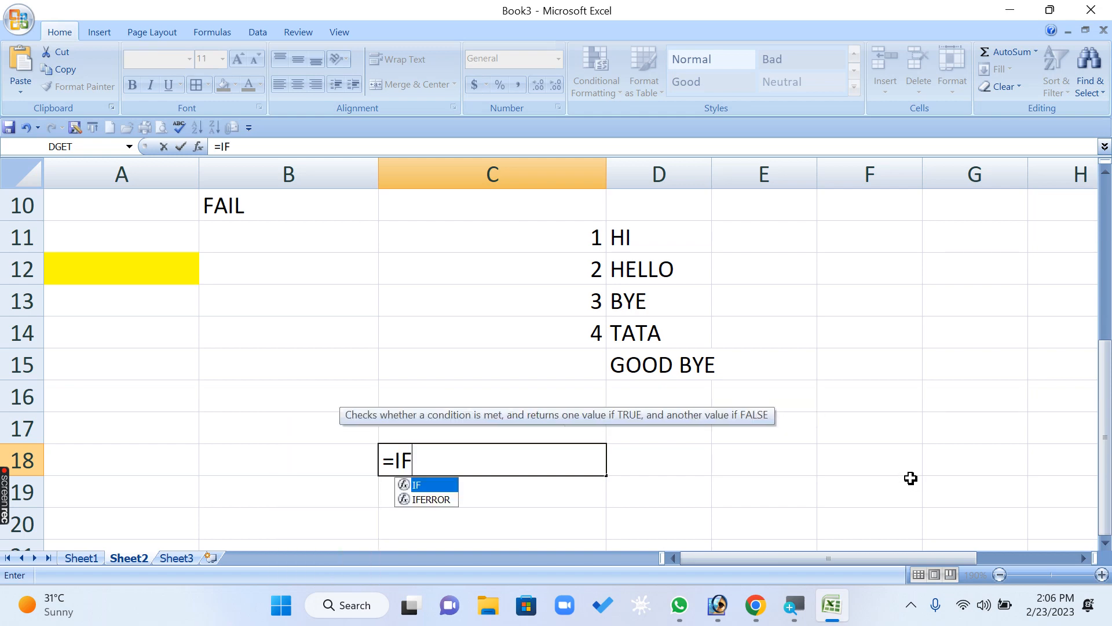
pyautogui.write('(')
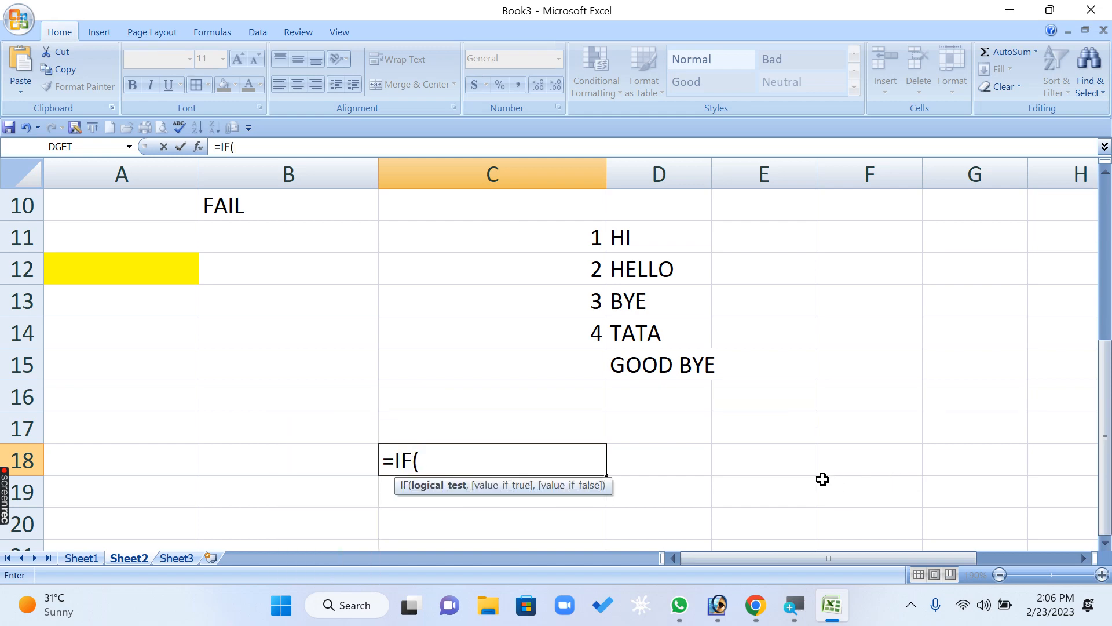
pyautogui.click(146, 266)
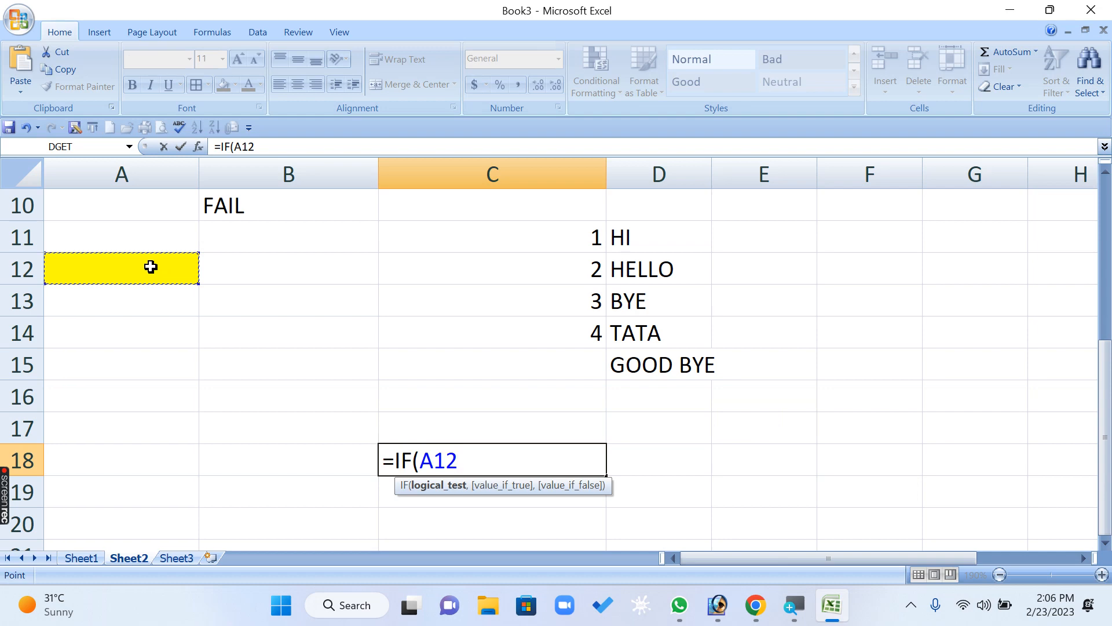
pyautogui.write('=1,')
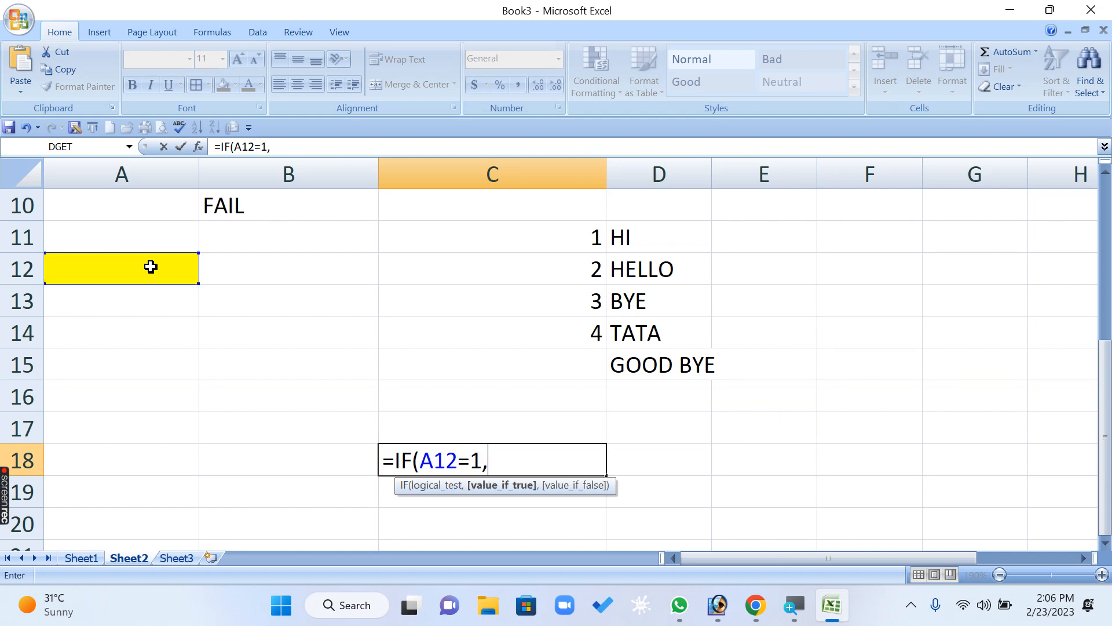
pyautogui.write('"HI",')
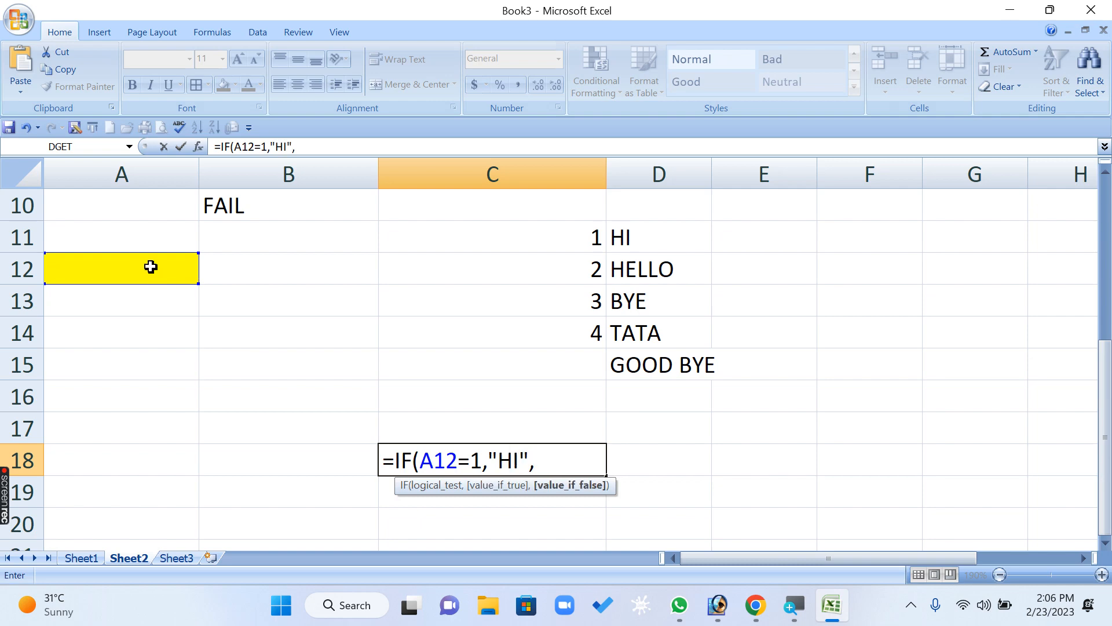
pyautogui.write('IF(')
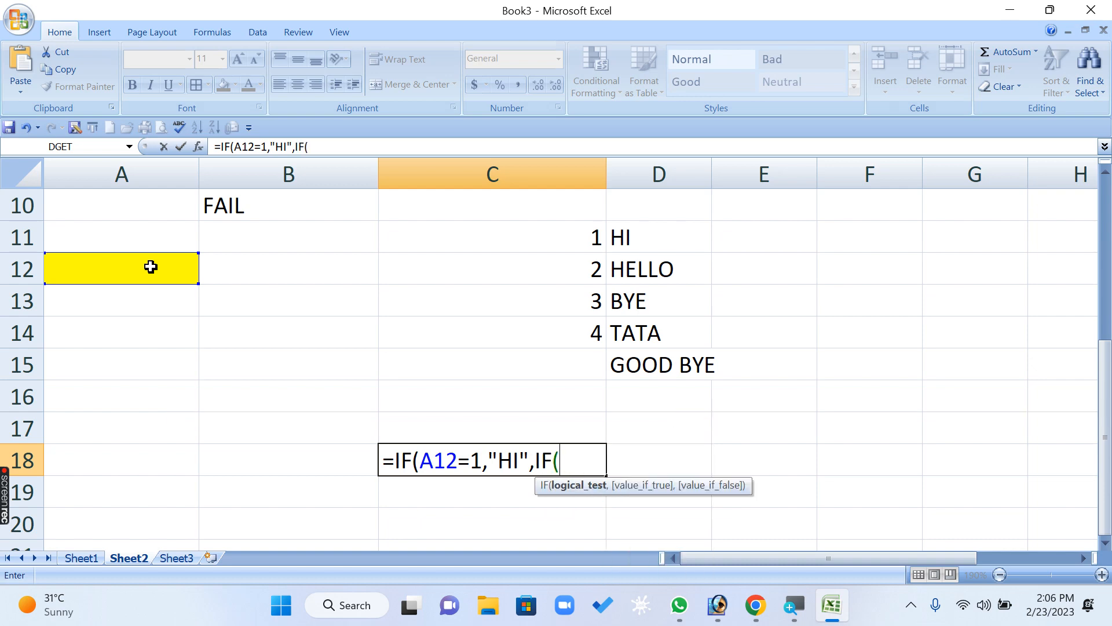
# - Nest a second IF in the C18 formula that returns "HELLO" when A12 equals 2
pyautogui.click(151, 267)
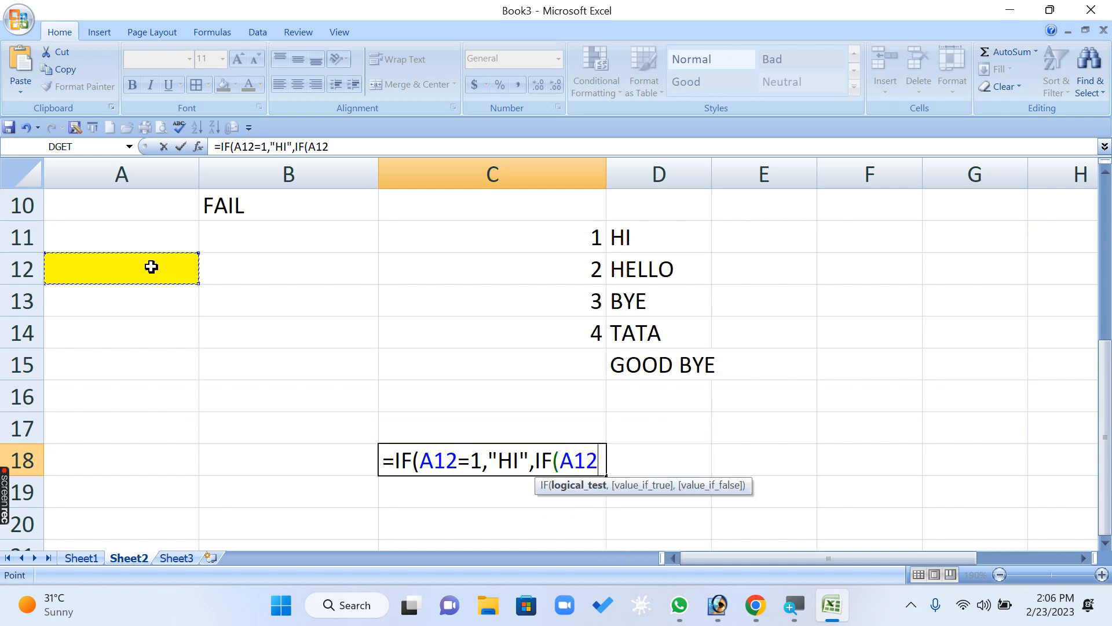
pyautogui.write('=2,"')
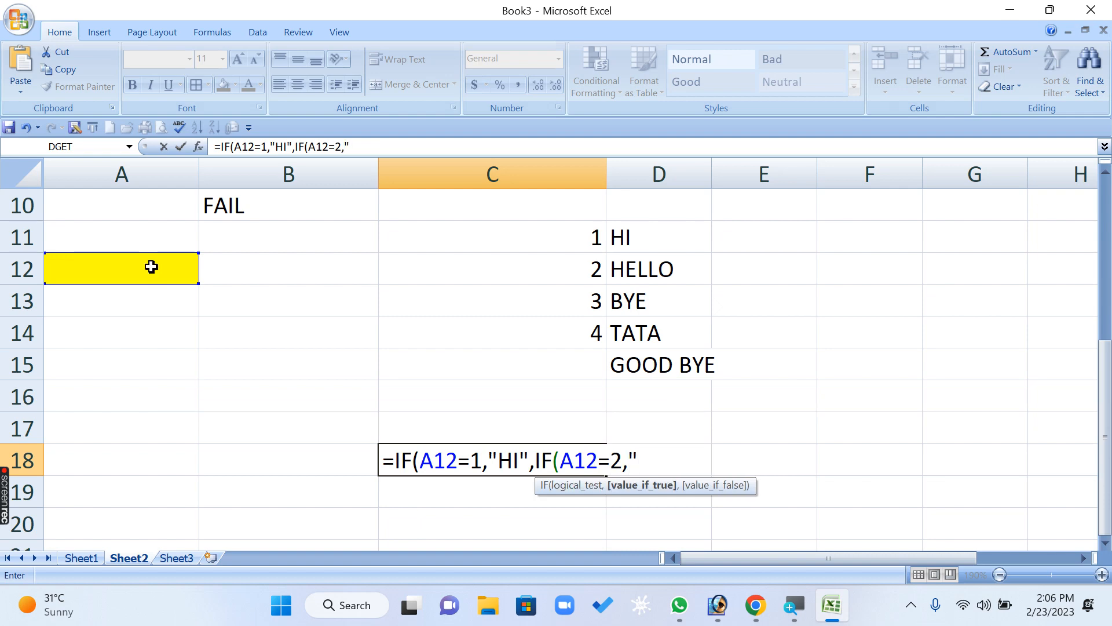
pyautogui.write('HELLO')
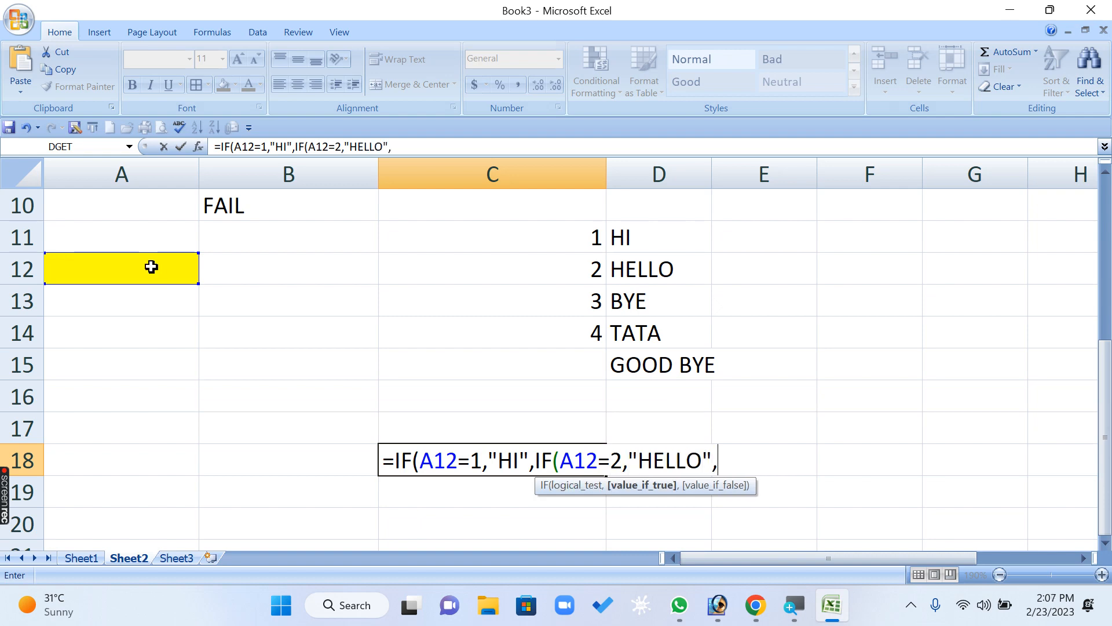
pyautogui.write('",')
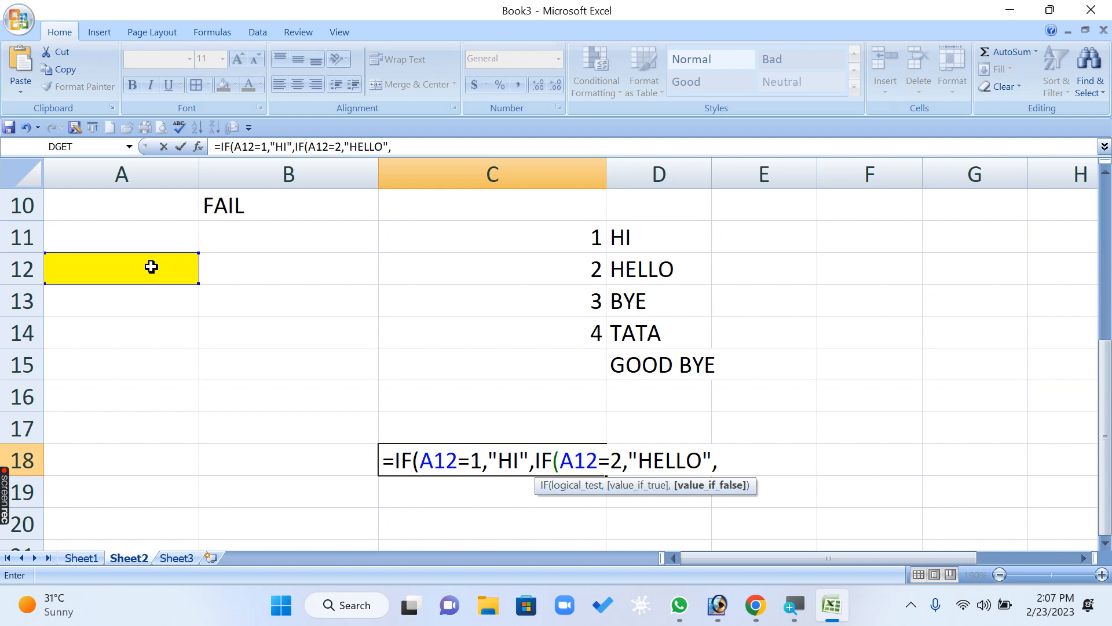
pyautogui.write('IF(')
# - Nest a third IF in the C18 formula that returns "BYE" when A12 equals 3
pyautogui.click(151, 267)
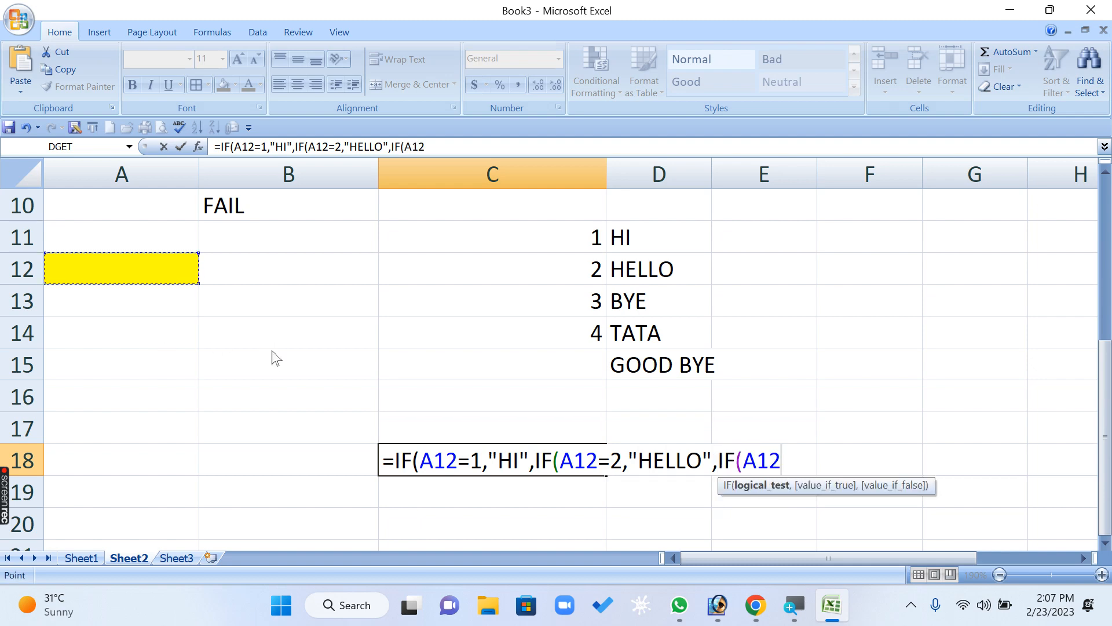
pyautogui.write('=')
pyautogui.write('3,":')
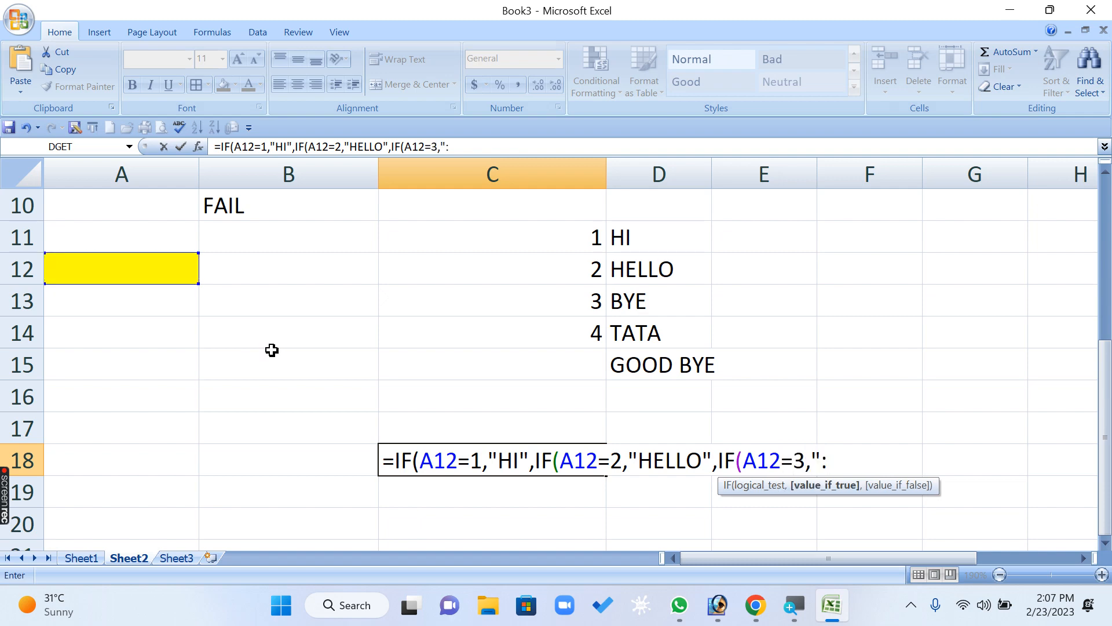
pyautogui.press('BackSpace')
pyautogui.write('BYE",')
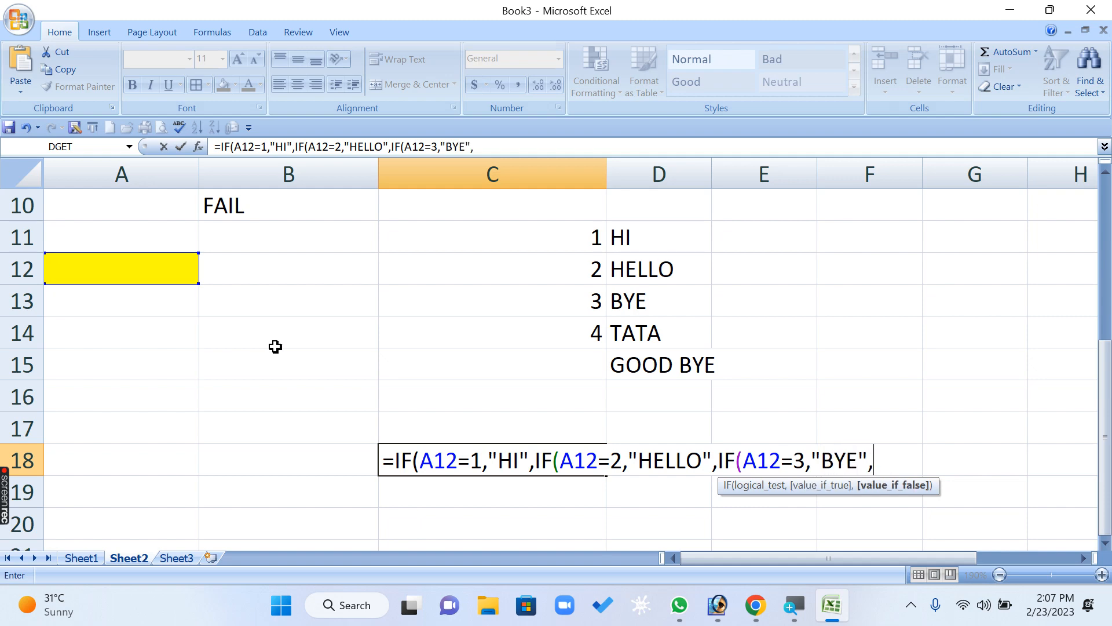
pyautogui.write('IF')
# - Try to nest a fourth IF referring to A12, and discard the whole C18 formula
pyautogui.click(134, 266)
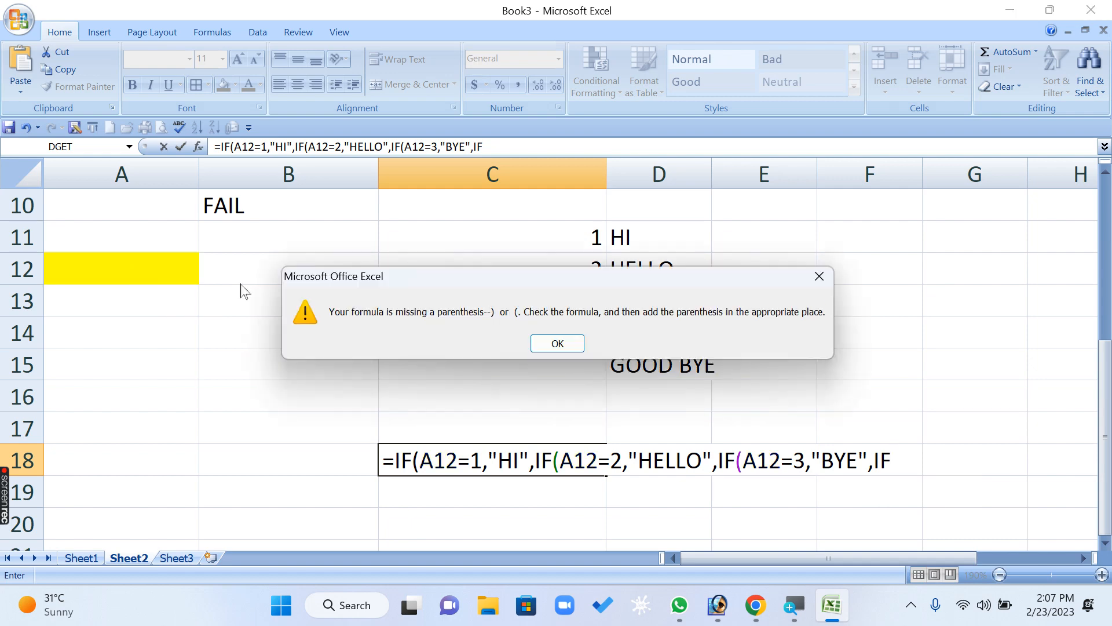
pyautogui.click(553, 344)
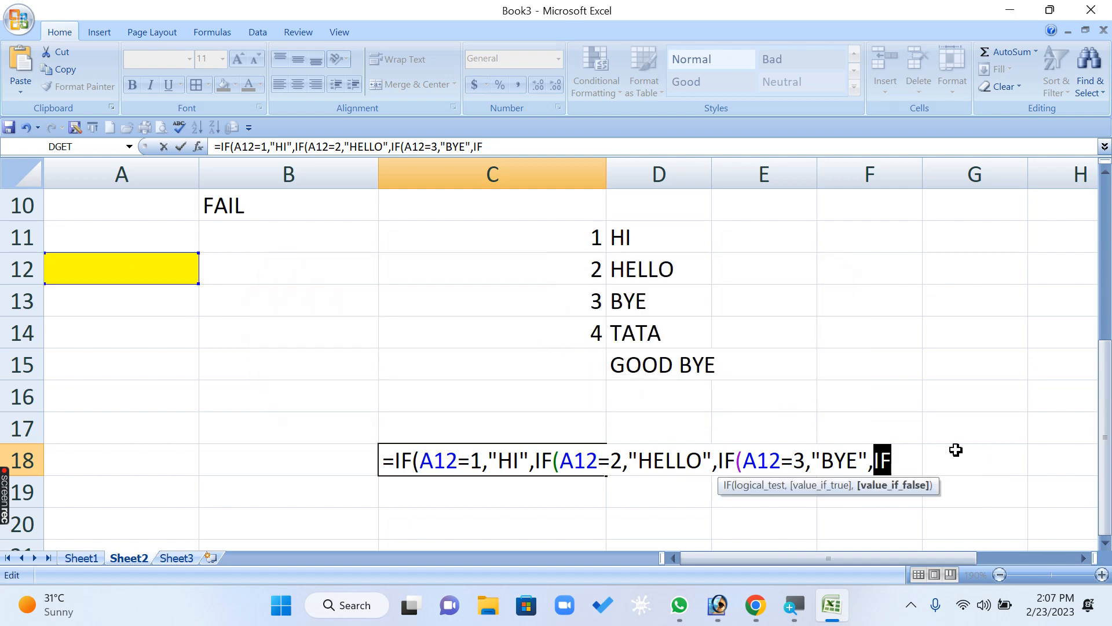
pyautogui.write('+')
pyautogui.press('pagedown')
pyautogui.press('Escape')
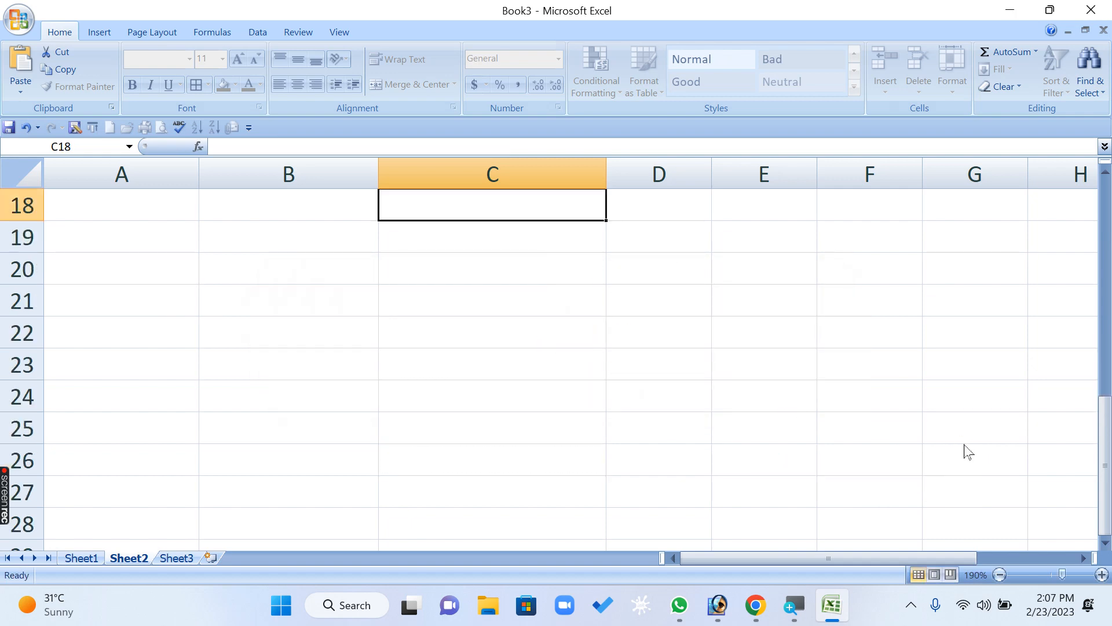
# - Start an IF formula in C16, below the word list, with the logical test A12=1
pyautogui.scroll(5, 893, 460)
pyautogui.scroll(-1, 814, 466)
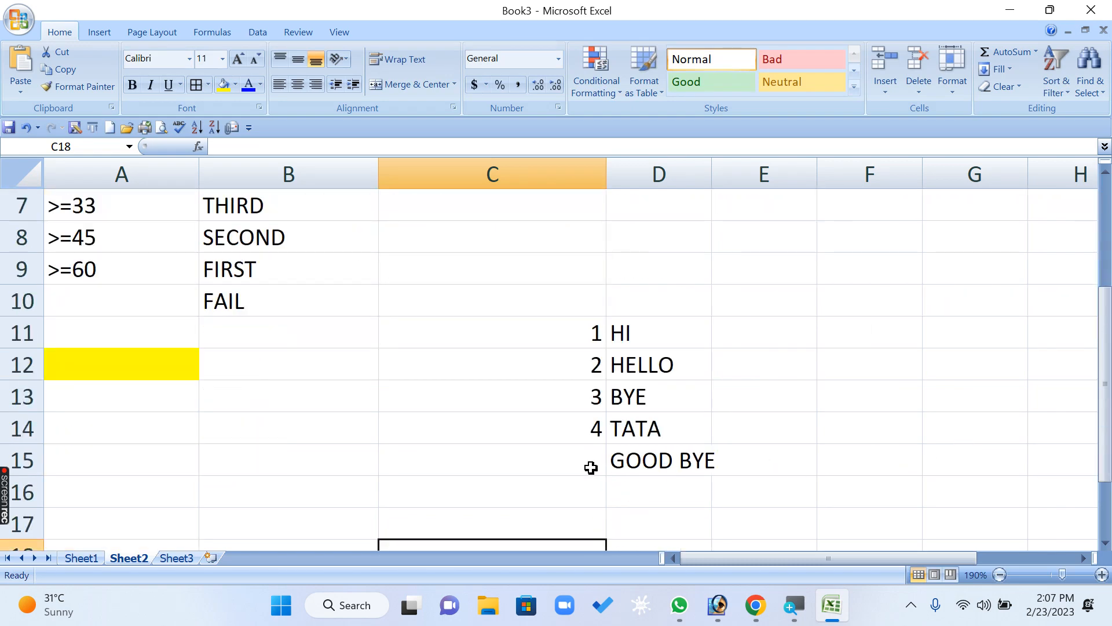
pyautogui.scroll(-1, 586, 460)
pyautogui.scroll(1, 588, 454)
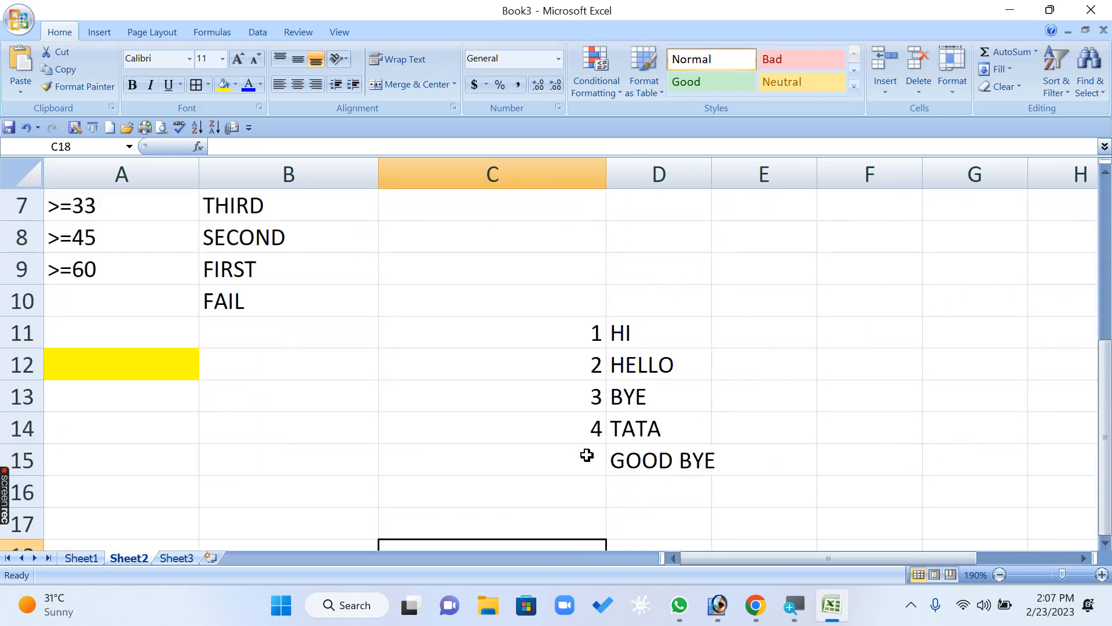
pyautogui.click(463, 492)
pyautogui.write('=IF')
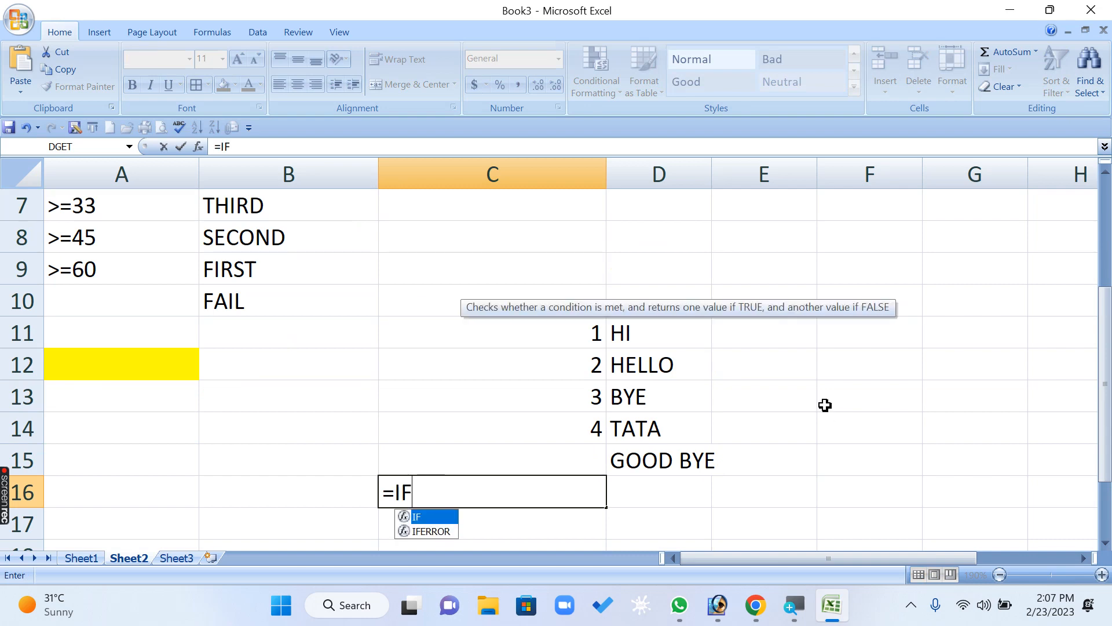
pyautogui.write('(')
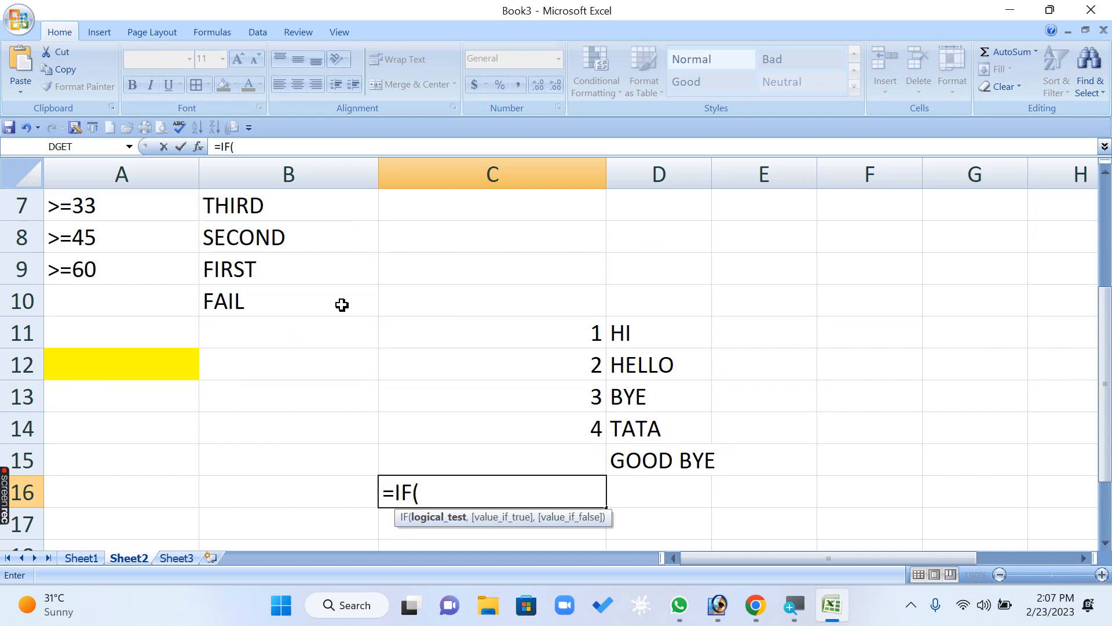
pyautogui.click(103, 366)
pyautogui.write('=1"')
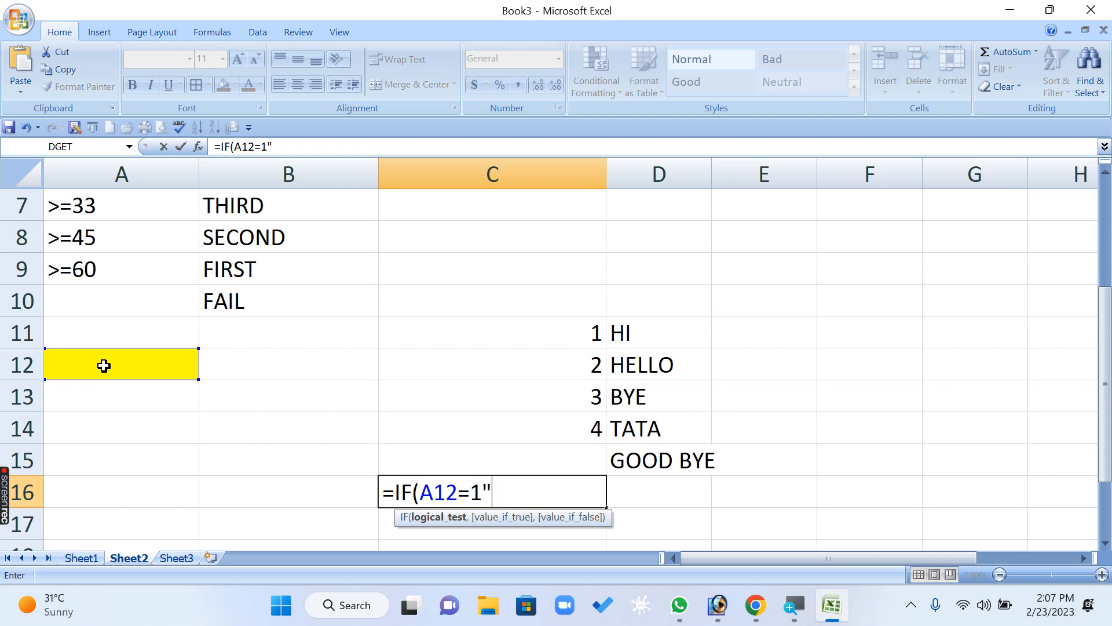
# - Add "HI" as the value-if-true of the C16 formula and open its value-if-false argument
pyautogui.press('BackSpace')
pyautogui.write(',"')
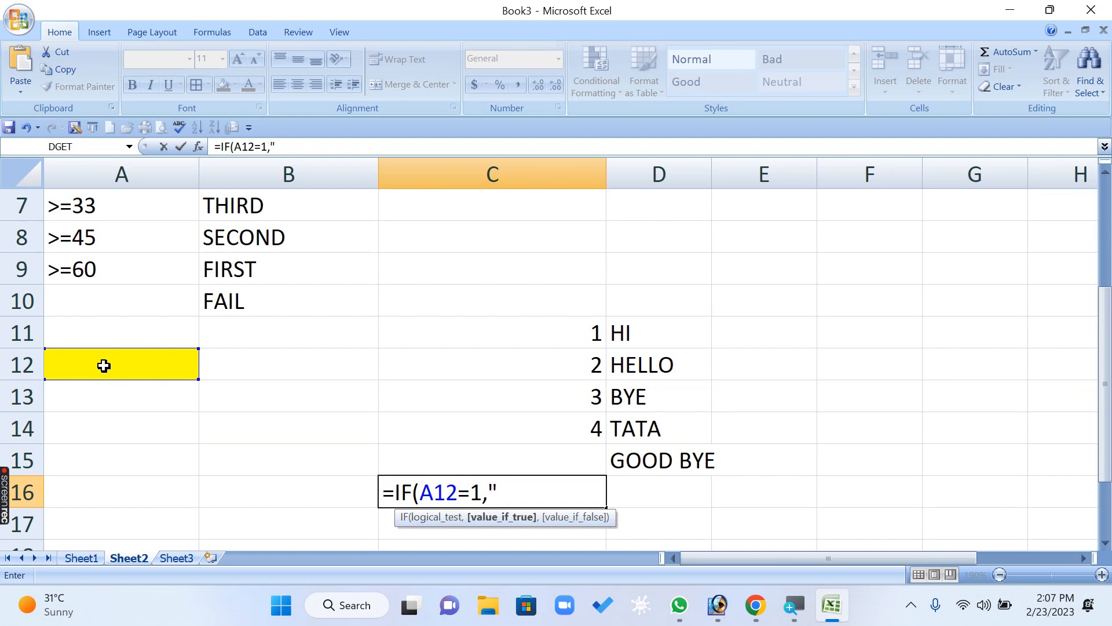
pyautogui.write('HI')
pyautogui.write('".')
pyautogui.write(',')
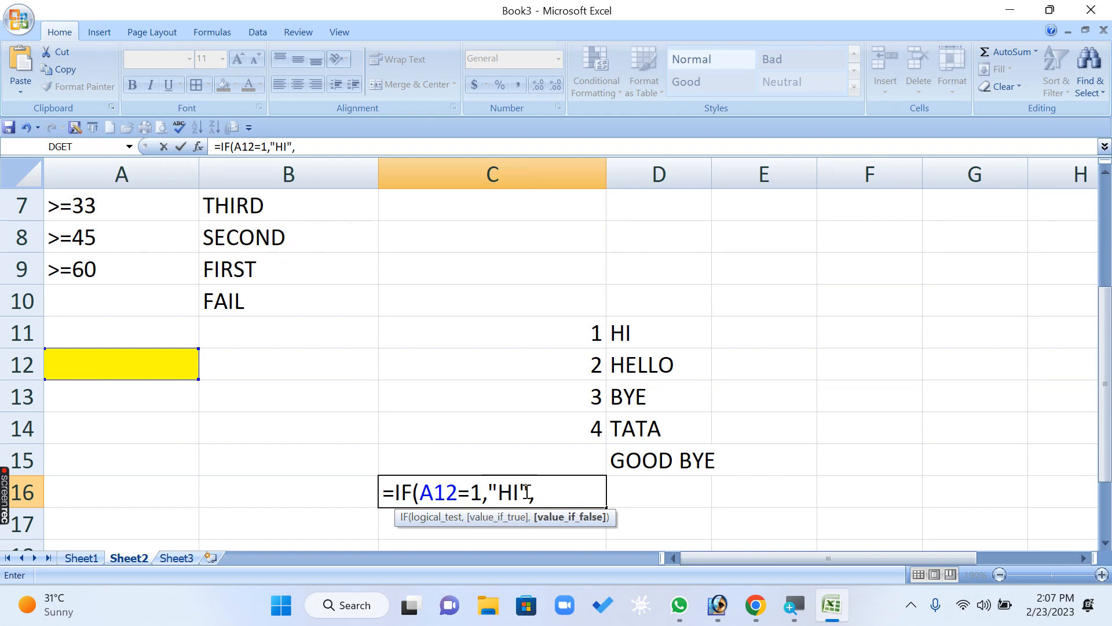
# - Copy the IF(A12=1,"HI" part of the C16 formula and append it three times as comma-separated nested IFs
pyautogui.moveTo(526, 491); pyautogui.dragTo(392, 495)
pyautogui.hotkey('ctrl', 'c')
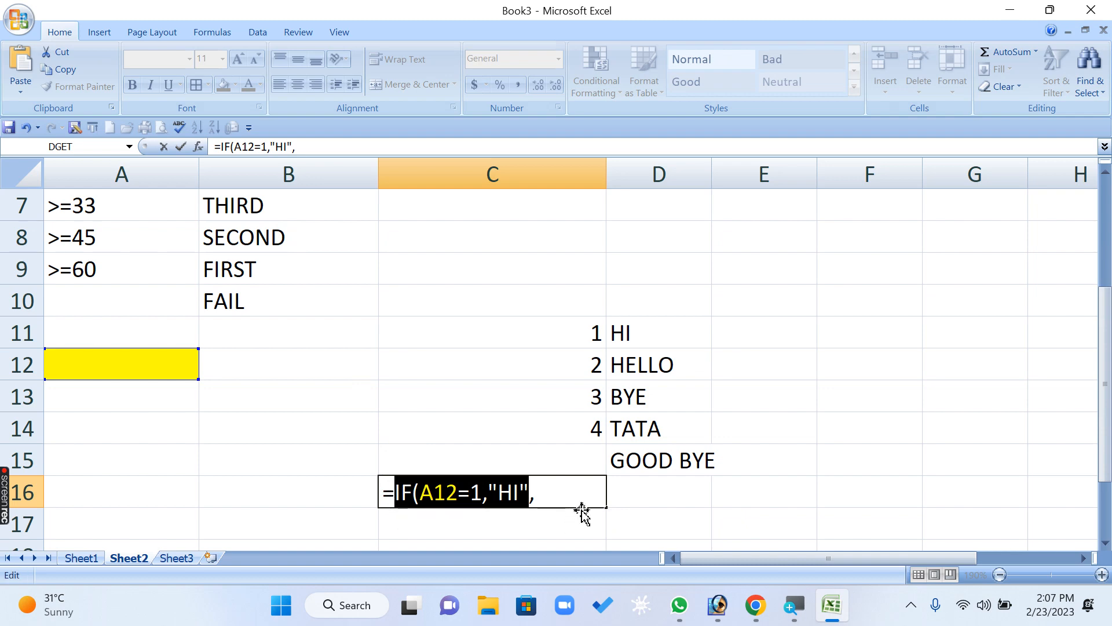
pyautogui.click(557, 488)
pyautogui.hotkey('ctrl', 'v')
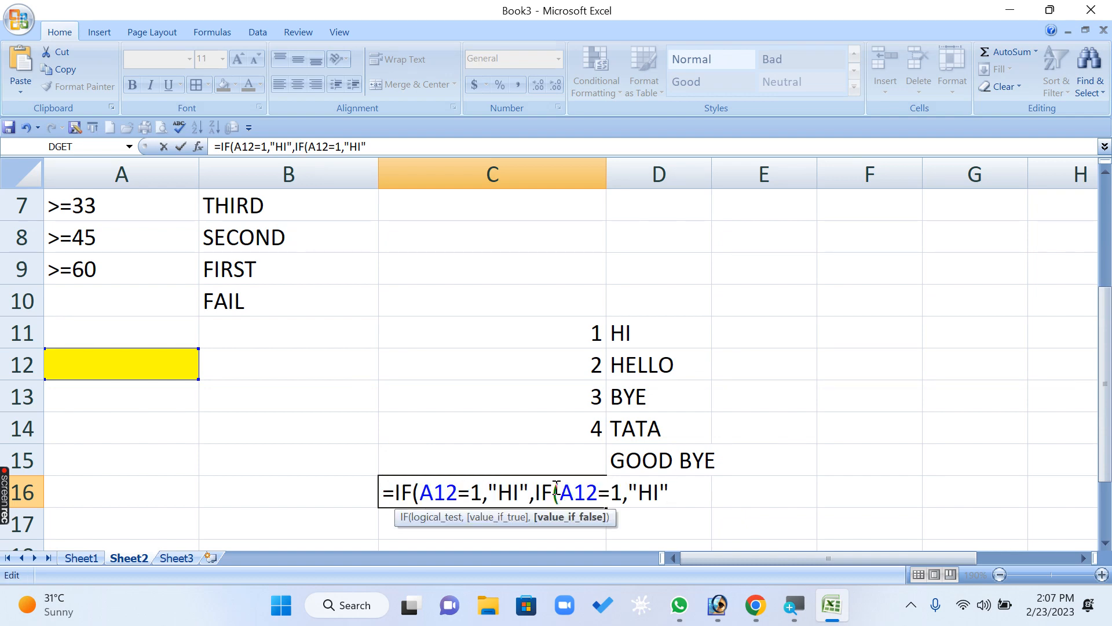
pyautogui.write(',')
pyautogui.hotkey('ctrl', 'v')
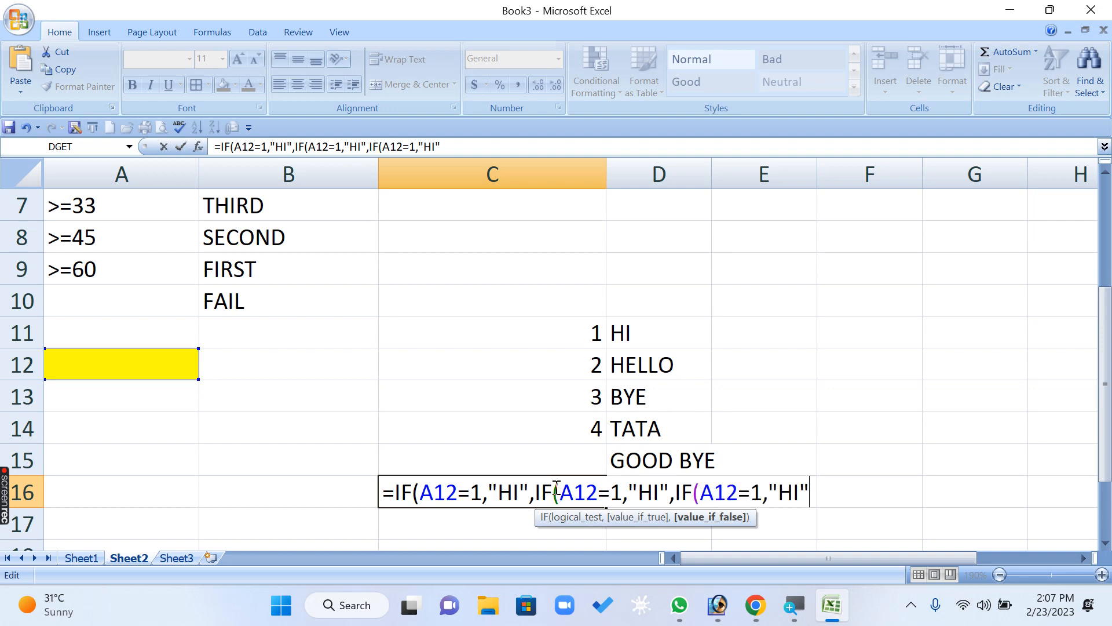
pyautogui.write(',')
pyautogui.hotkey('ctrl', 'v')
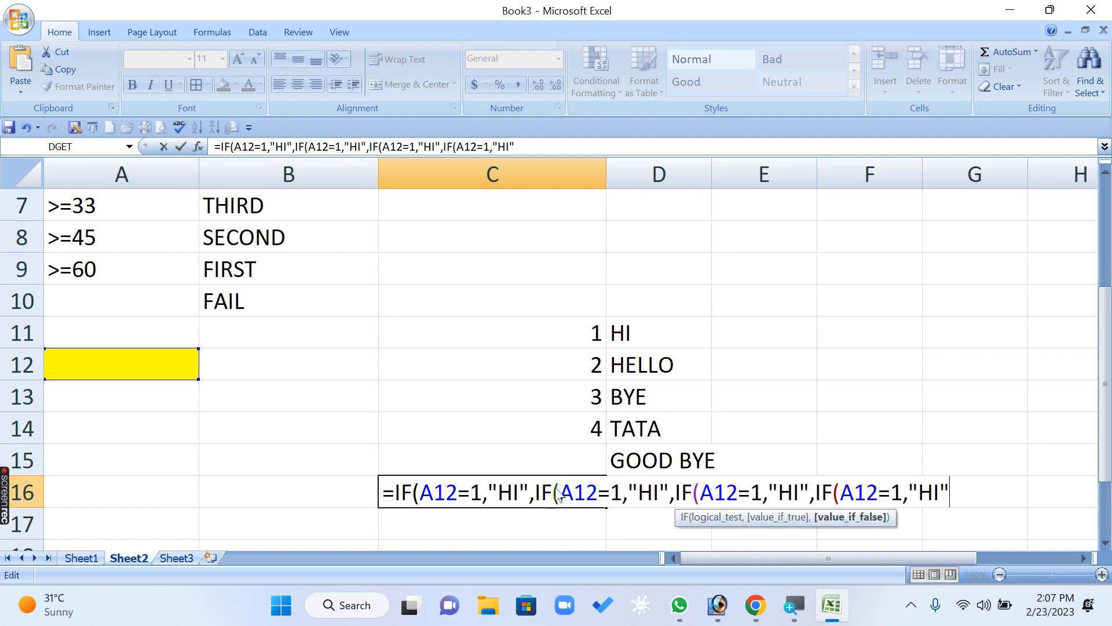
# - Add "GOOD BEY" as the innermost value-if-false in the C16 formula and close all four parentheses
pyautogui.write(',')
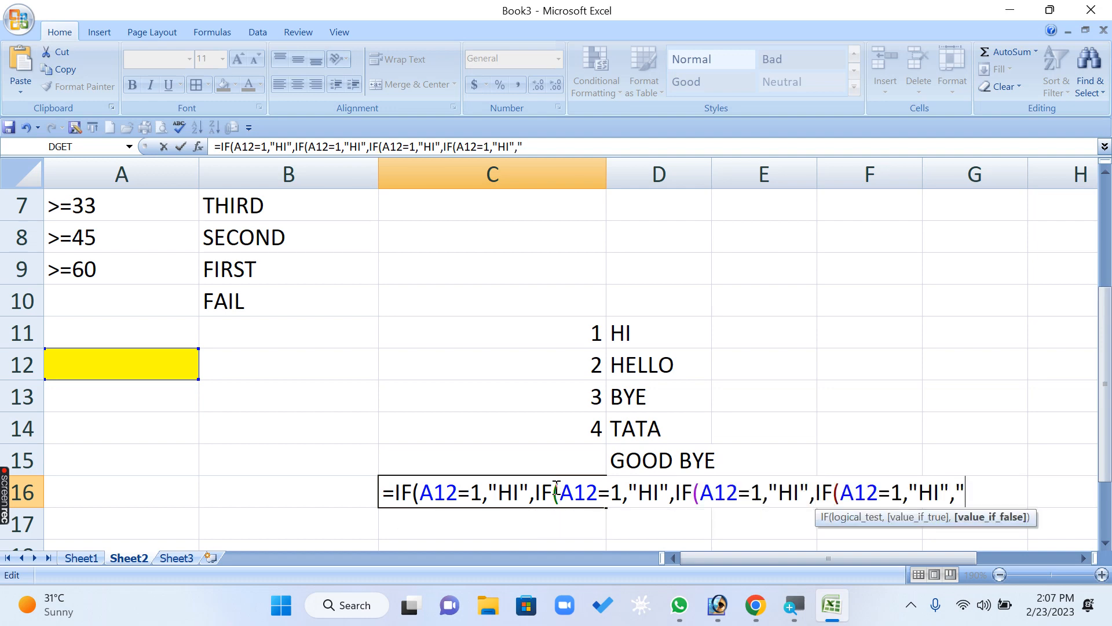
pyautogui.write('"GOOD BOY')
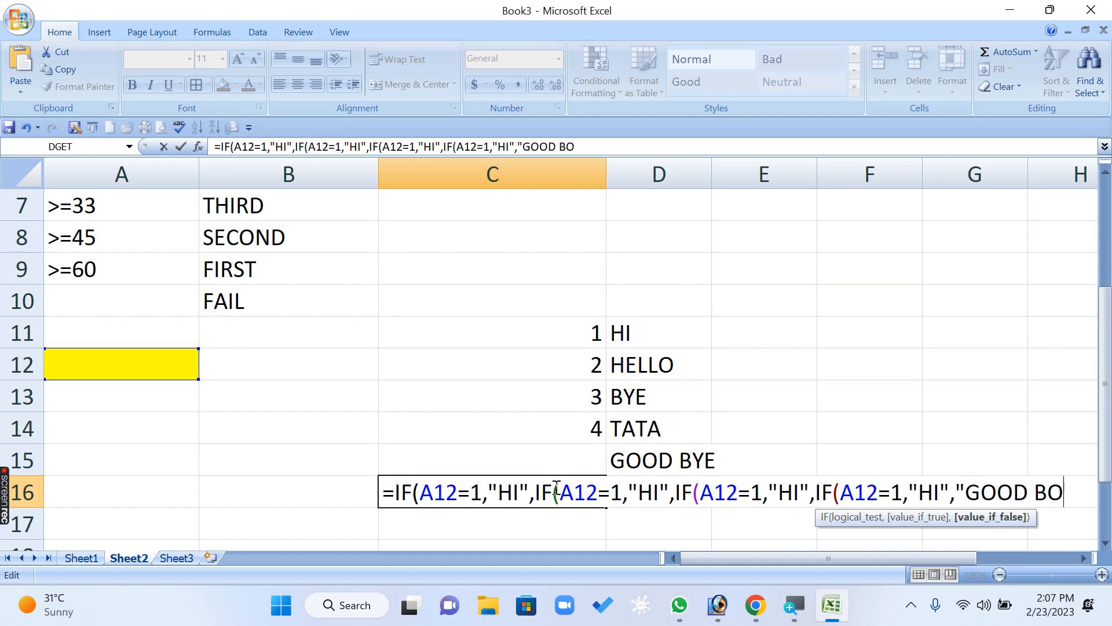
pyautogui.press('BackSpace')
pyautogui.press('BackSpace')
pyautogui.write('EY"))))')
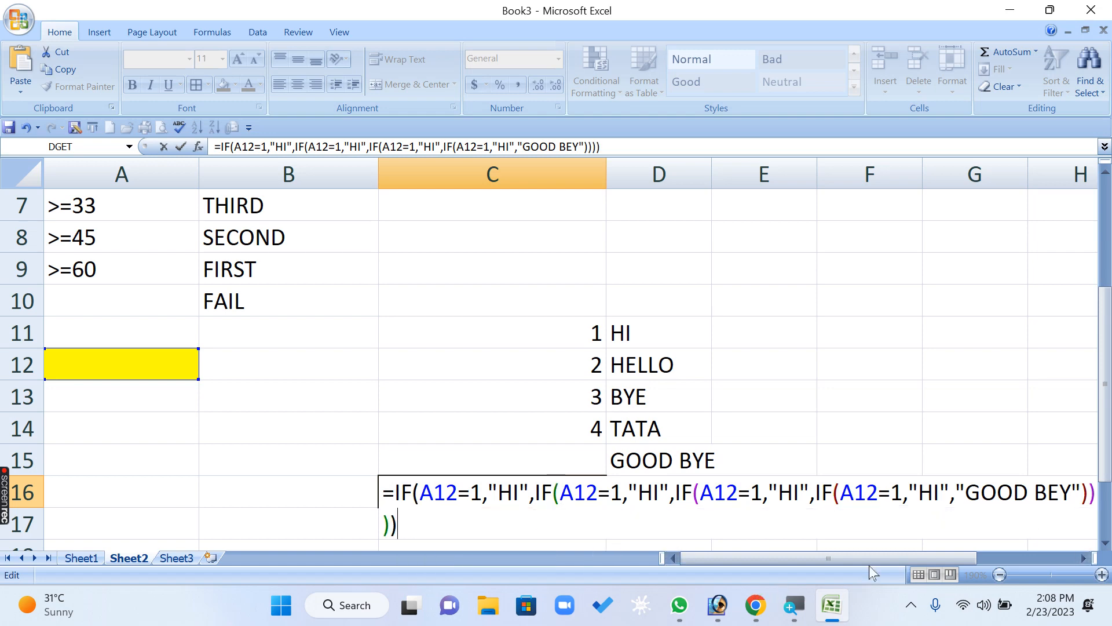
# - Change the second IF's logical test in the C16 formula to A12=2
pyautogui.click(1084, 558)
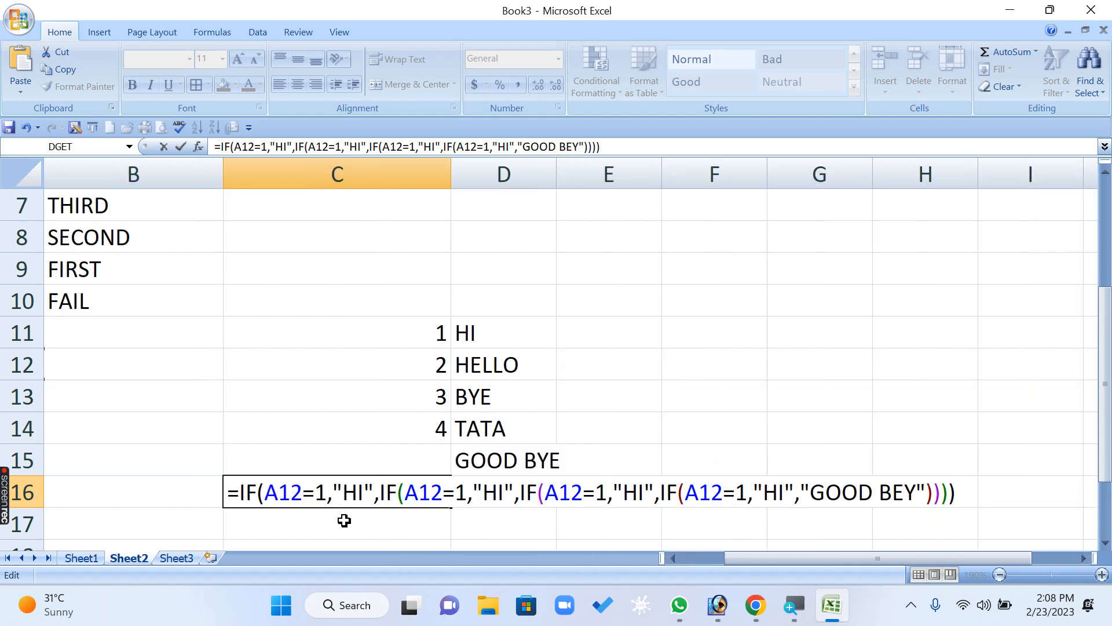
pyautogui.click(277, 493)
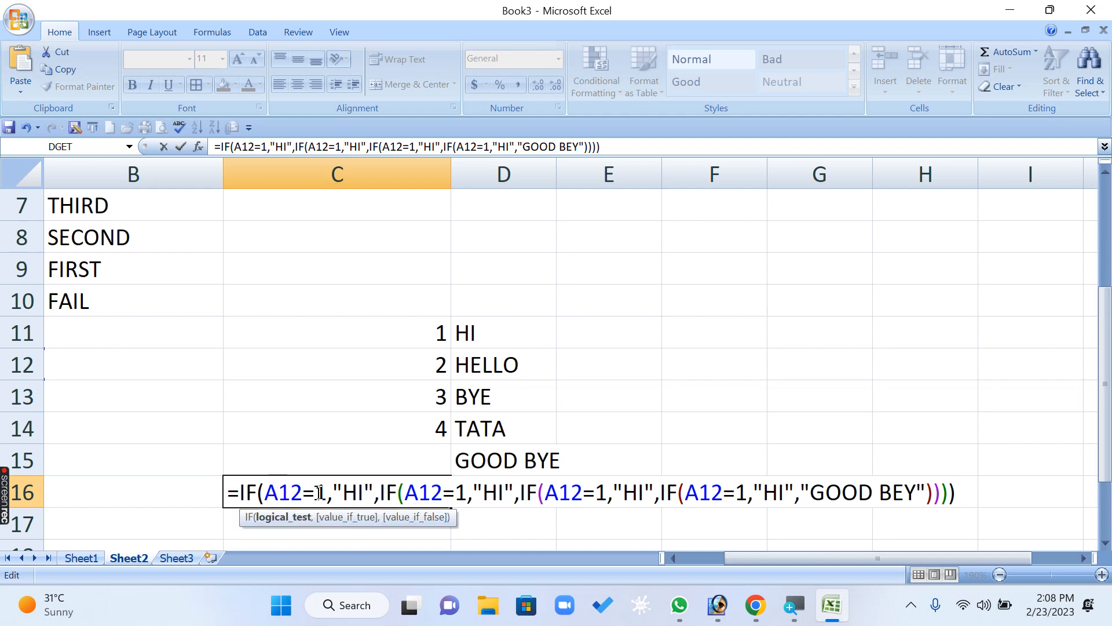
pyautogui.click(359, 492)
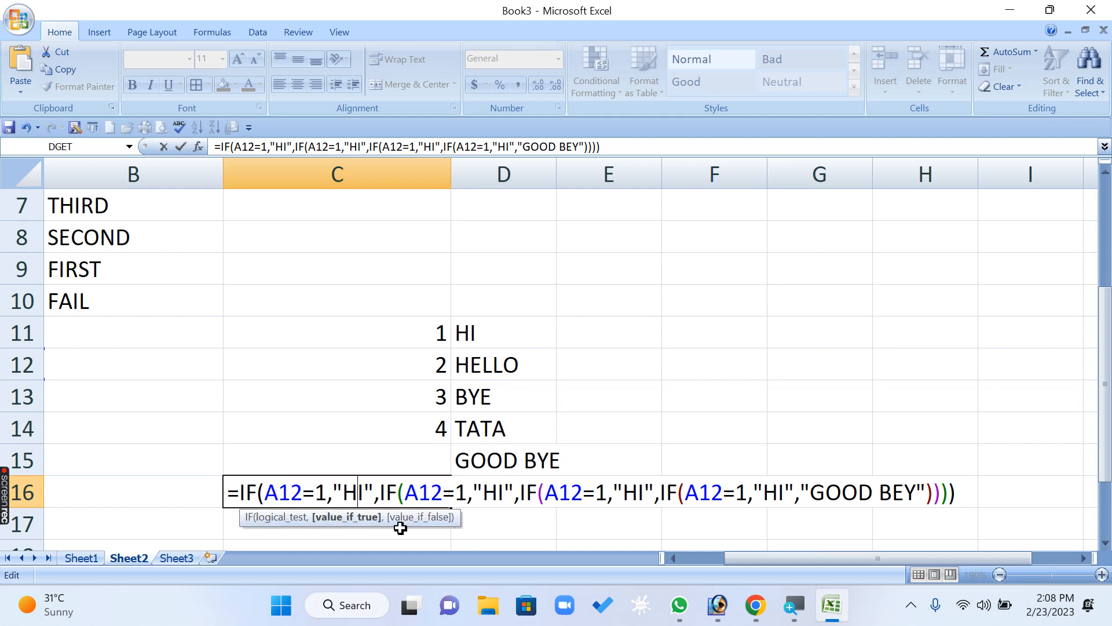
pyautogui.click(432, 492)
pyautogui.press('Right')
pyautogui.press('Right')
pyautogui.press('Right')
pyautogui.press('BackSpace')
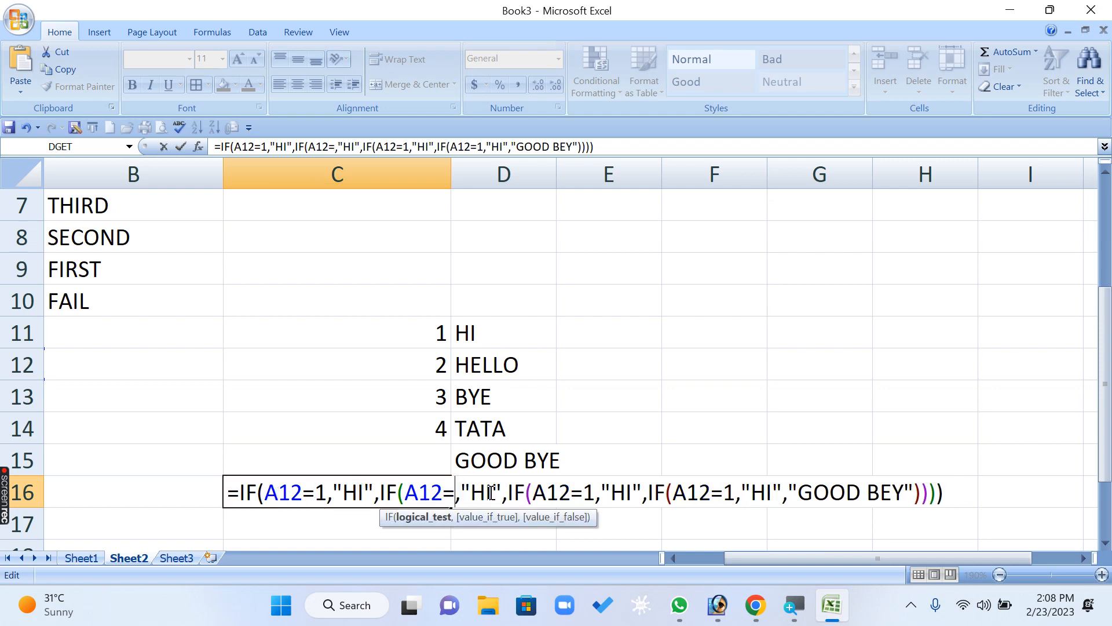
pyautogui.write('2')
# - Change the third IF's logical test in the C16 formula to A12=3 and clear the text between its result quotes
pyautogui.click(601, 493)
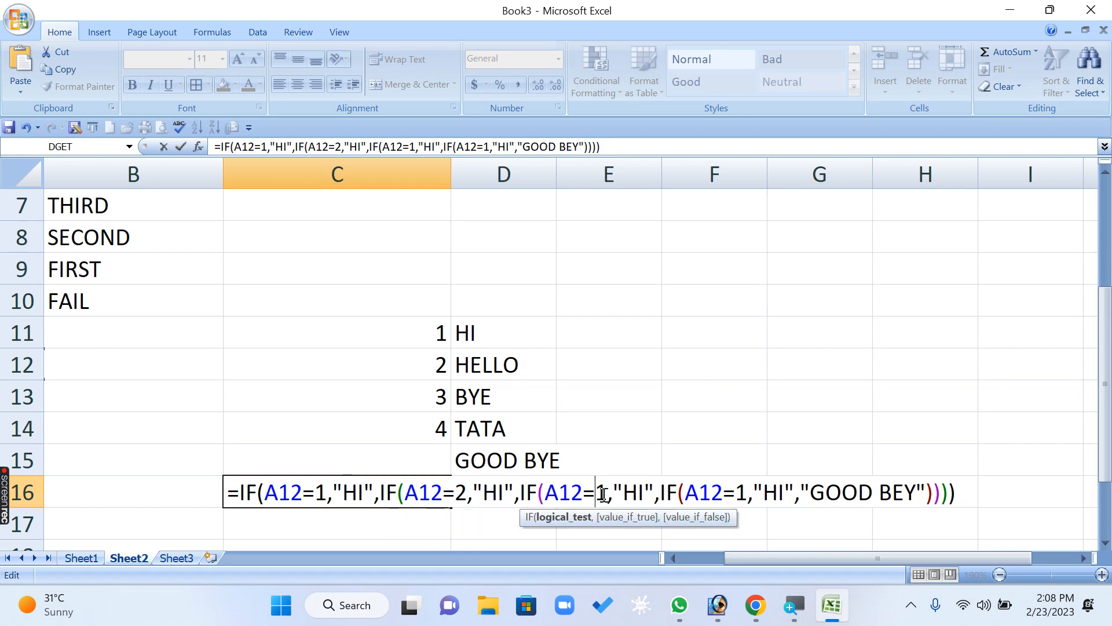
pyautogui.press('Delete')
pyautogui.write('3')
pyautogui.click(645, 492)
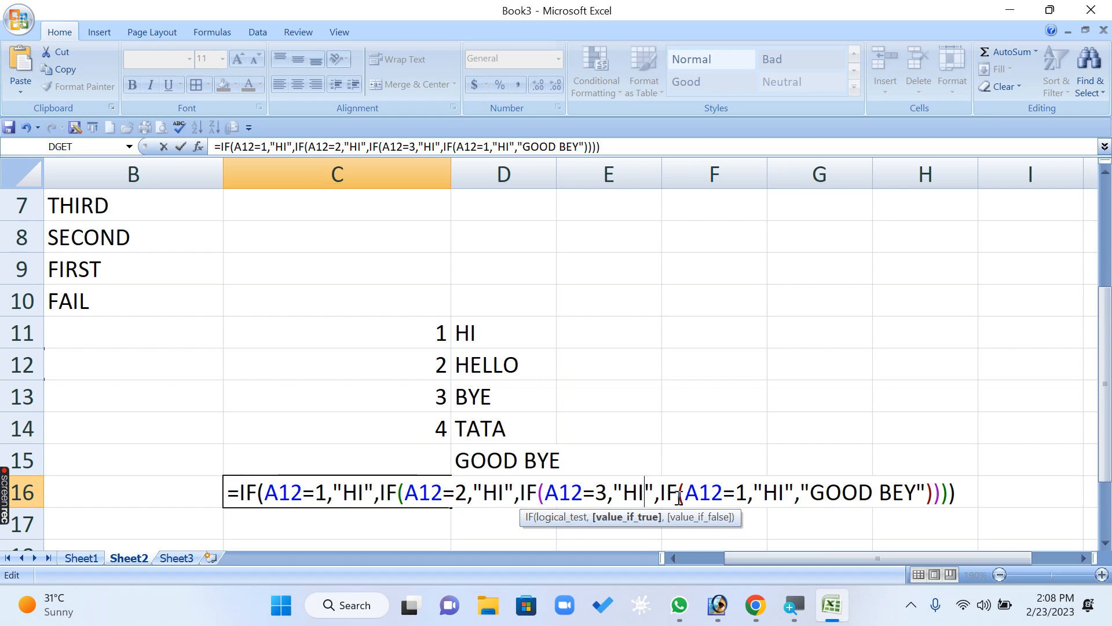
pyautogui.press('BackSpace')
pyautogui.press('BackSpace')
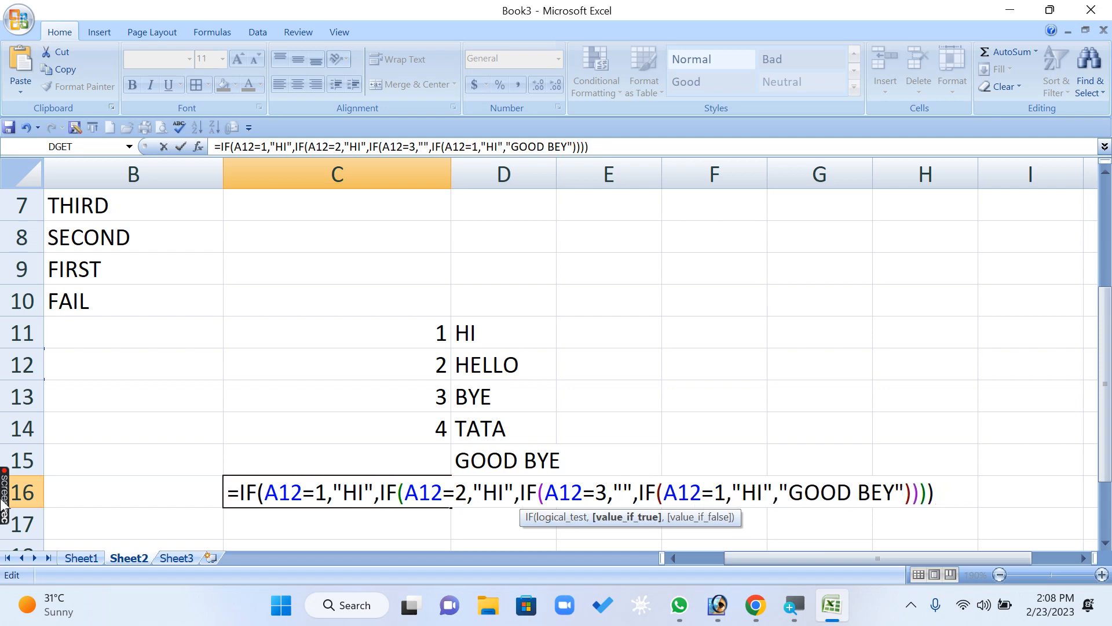
# - Change the second IF's value-if-true in the C16 formula to "HELLO"
pyautogui.click(504, 491)
pyautogui.press('BackSpace')
pyautogui.write('EL')
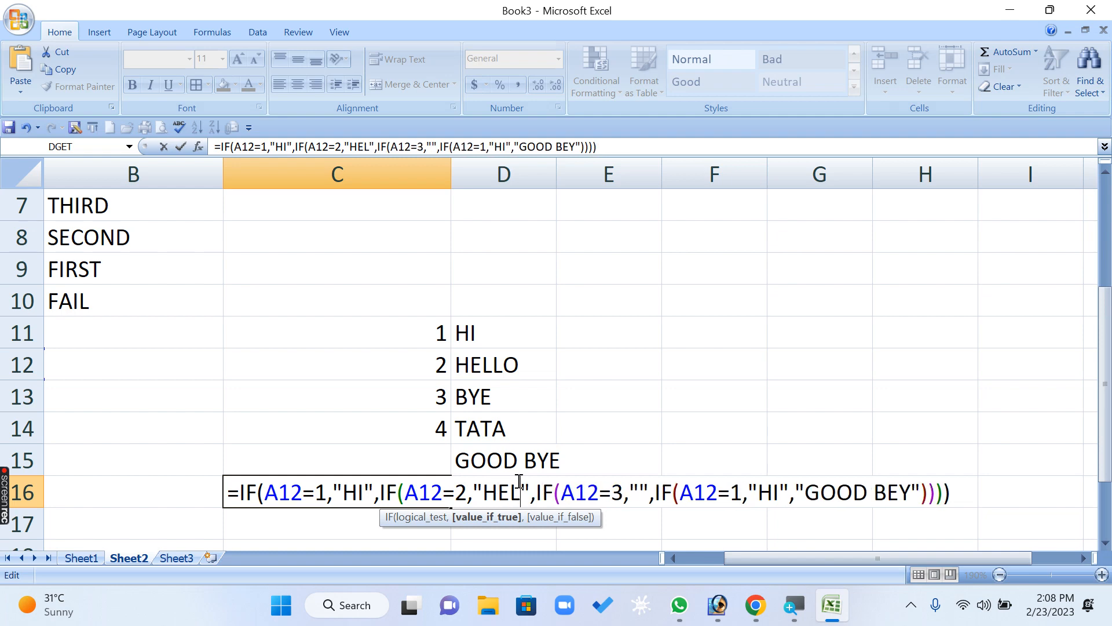
pyautogui.write('LO')
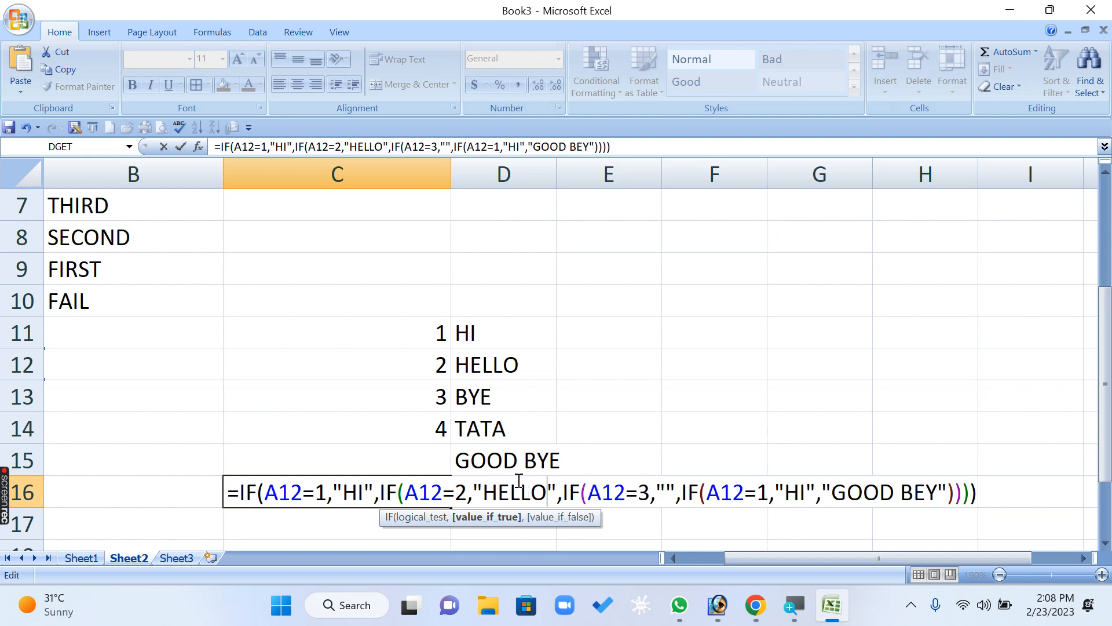
# - Fill the third IF's empty value-if-true in the C16 formula with "BYE"
pyautogui.press('Right')
pyautogui.press('Right')
pyautogui.press('Right')
pyautogui.press('Right')
pyautogui.press('Right')
pyautogui.press('Right')
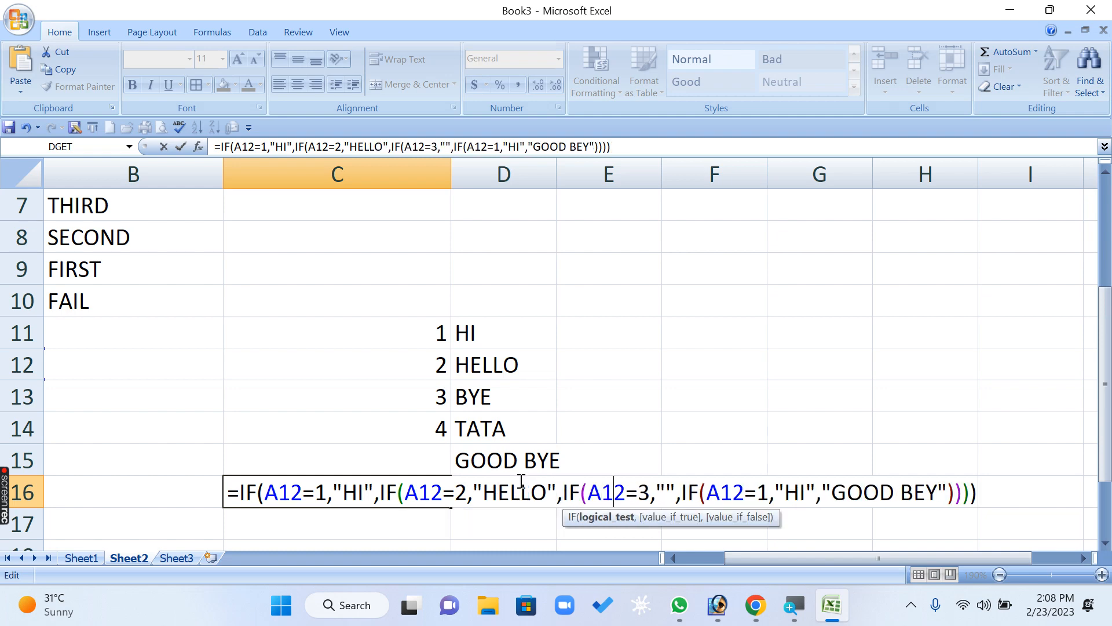
pyautogui.press('Right')
pyautogui.press('Right')
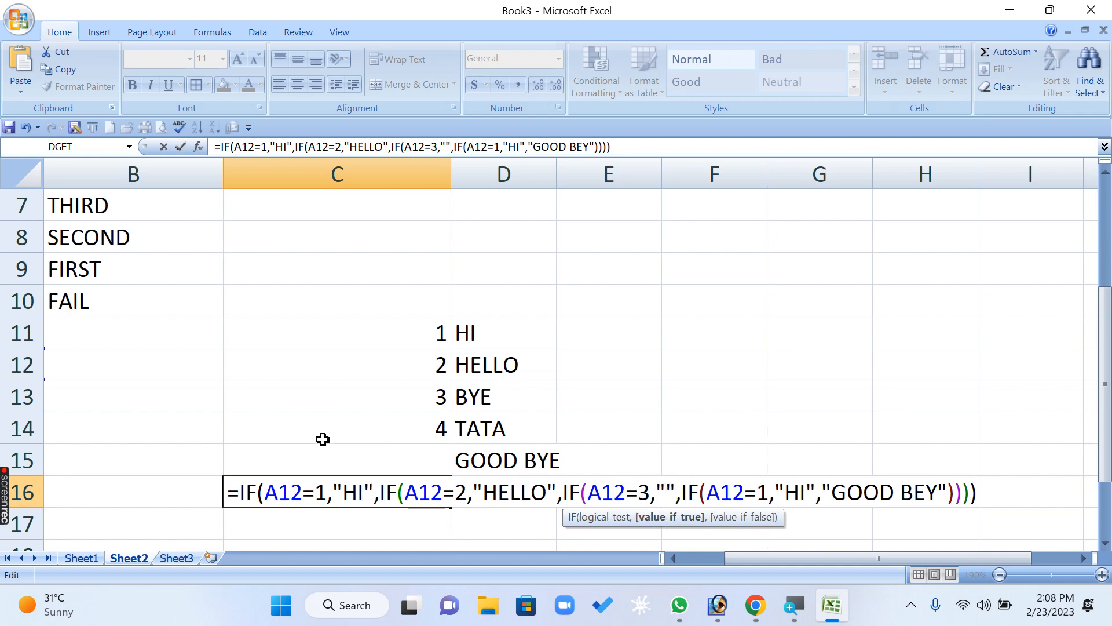
pyautogui.write('BYE')
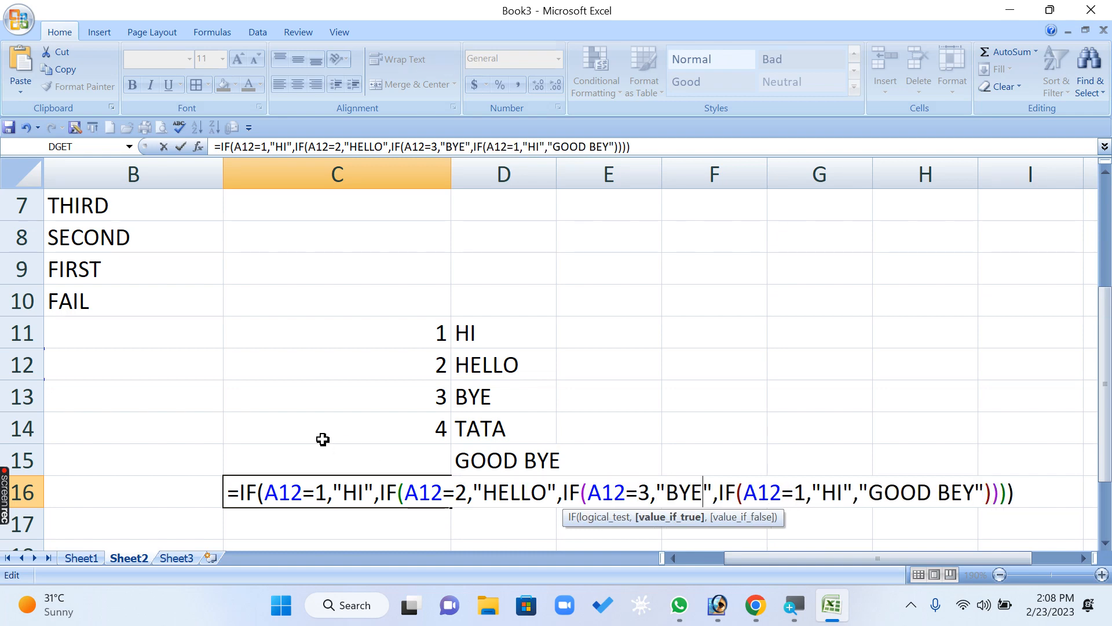
# - Change the fourth IF's logical test in the C16 formula to A12=4
pyautogui.press('Right')
pyautogui.press('Right')
pyautogui.press('Right')
pyautogui.press('Right')
pyautogui.press('Right')
pyautogui.press('Right')
pyautogui.hotkey('shift', 'Left')
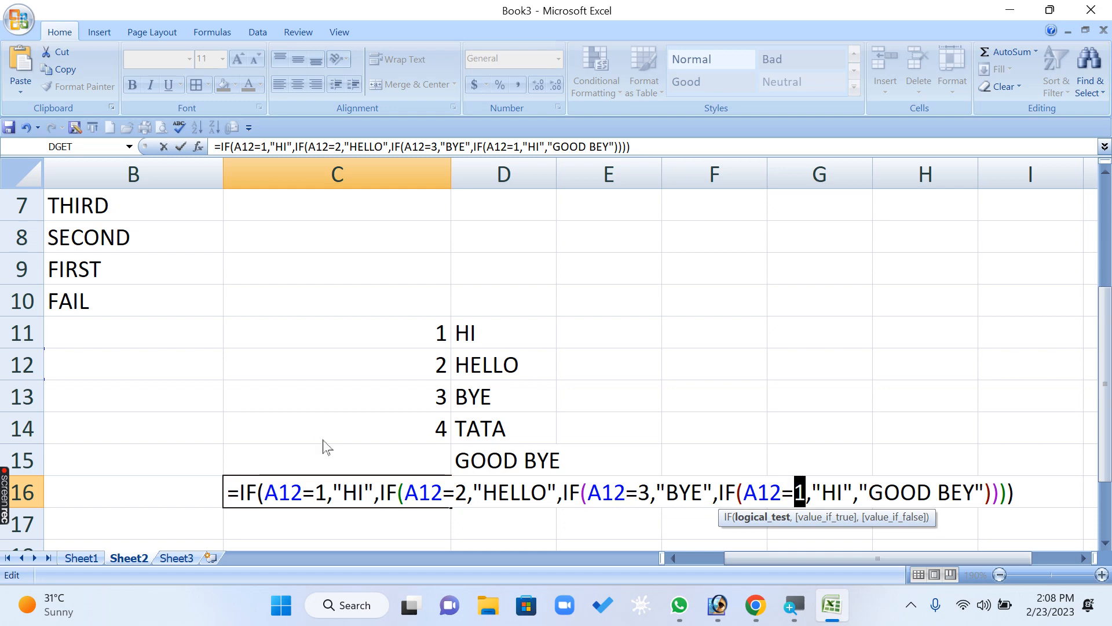
pyautogui.write('4')
# - Replace the fourth IF's value-if-true in the C16 formula with "TATA"
pyautogui.press('Right')
pyautogui.press('Right')
pyautogui.press('Right')
pyautogui.press('Right')
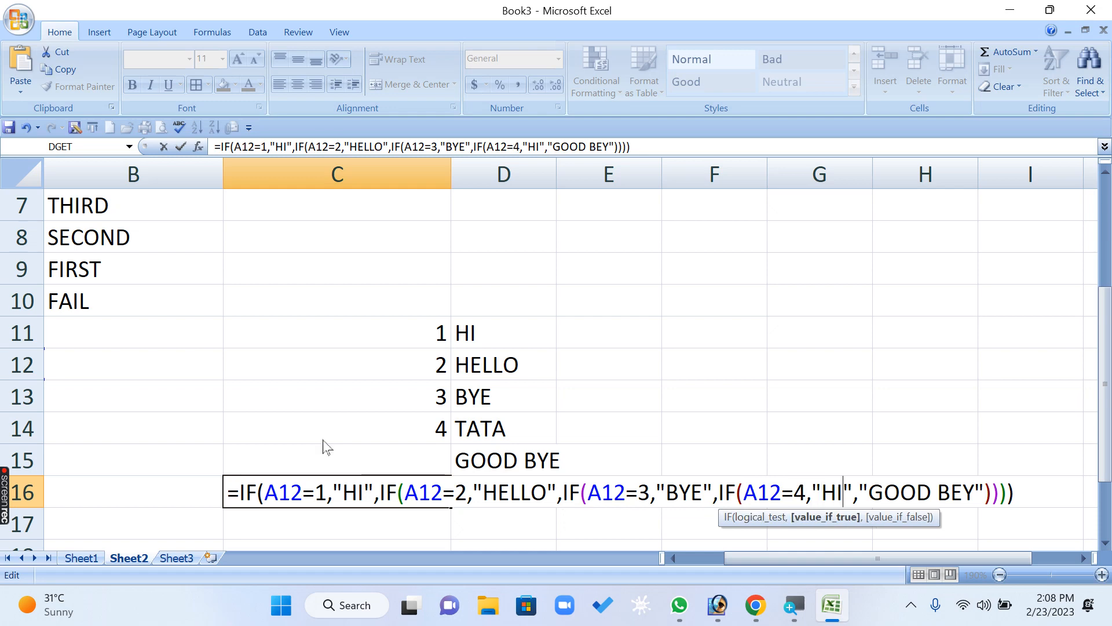
pyautogui.hotkey('shift', 'Left')
pyautogui.hotkey('shift', 'Left')
pyautogui.write('TATA')
pyautogui.press('Right')
pyautogui.press('Right')
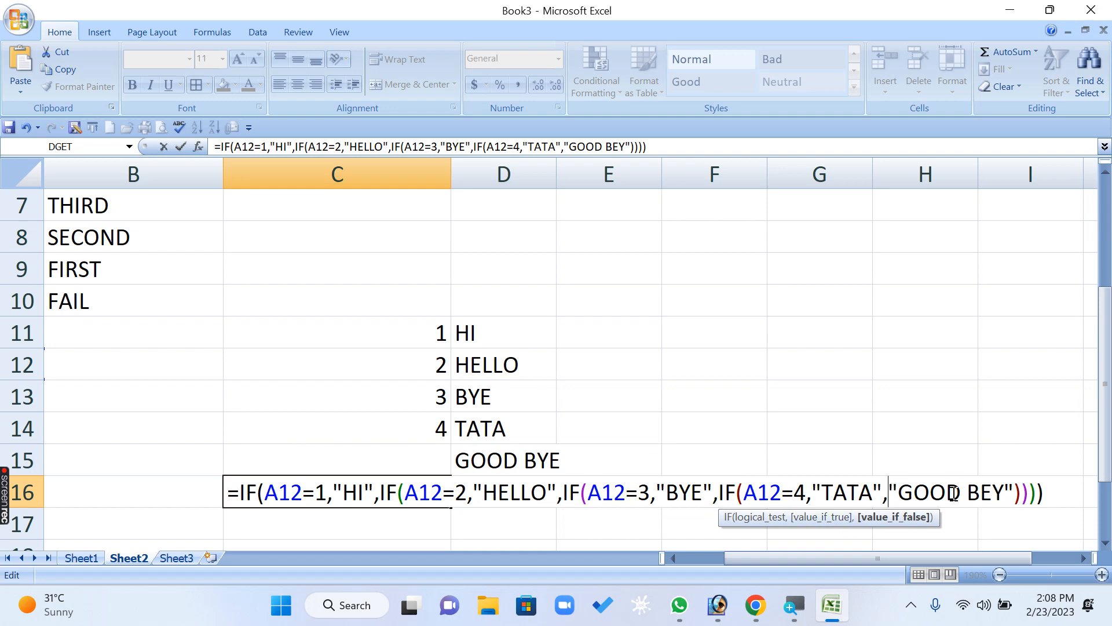
# - Examine each IF in the C16 formula, checking its A12 test and the text it returns
pyautogui.moveTo(930, 493); pyautogui.dragTo(1013, 507)
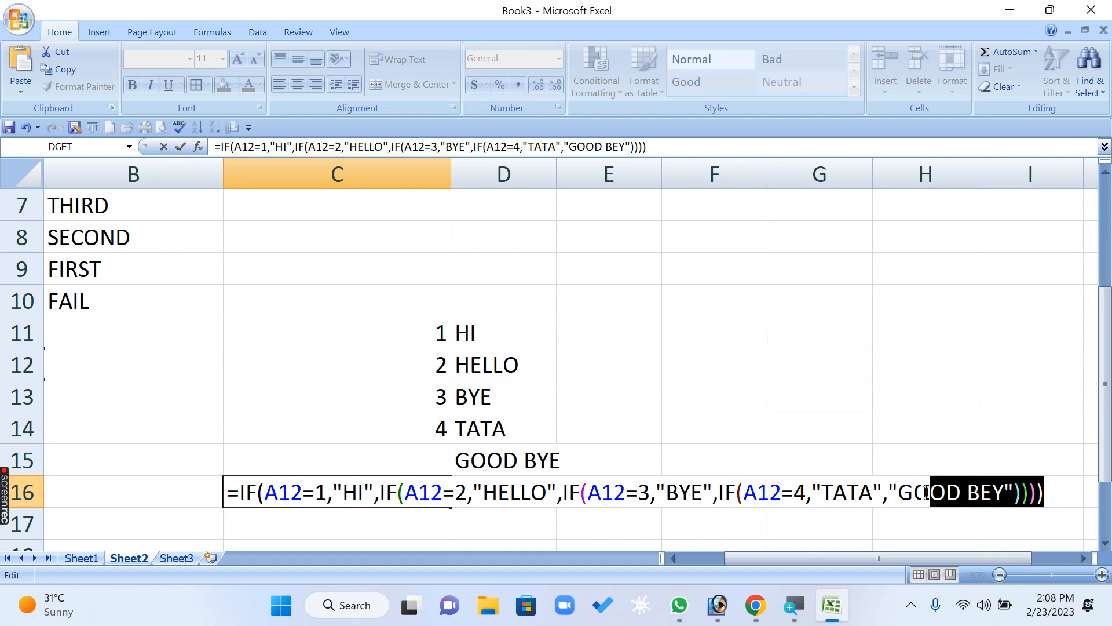
pyautogui.click(290, 494)
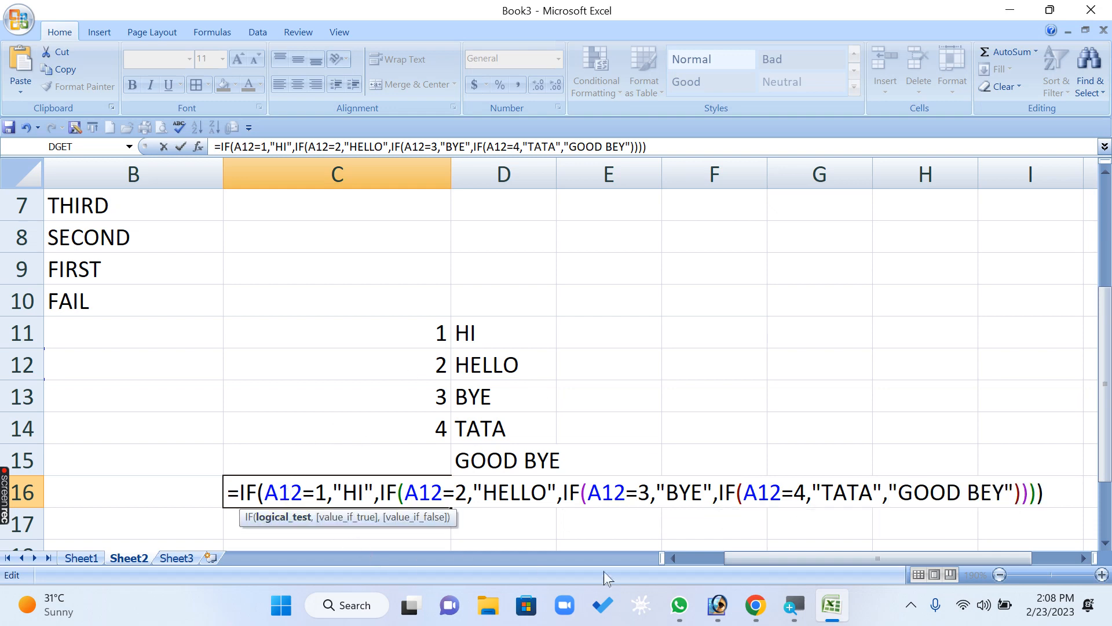
pyautogui.click(675, 560)
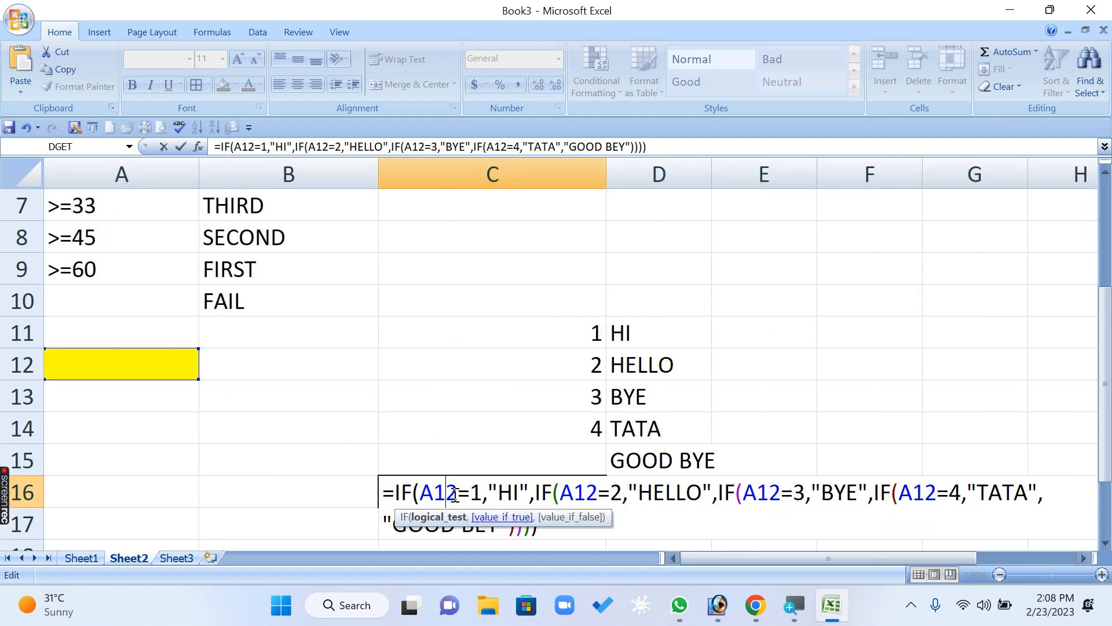
pyautogui.doubleClick(421, 492)
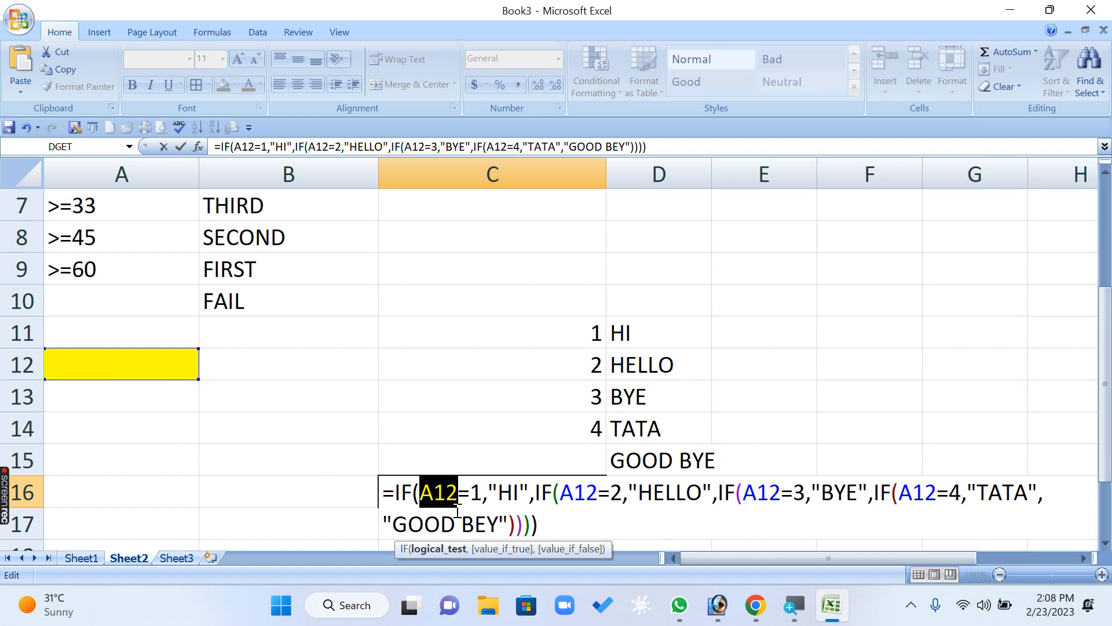
pyautogui.click(444, 492)
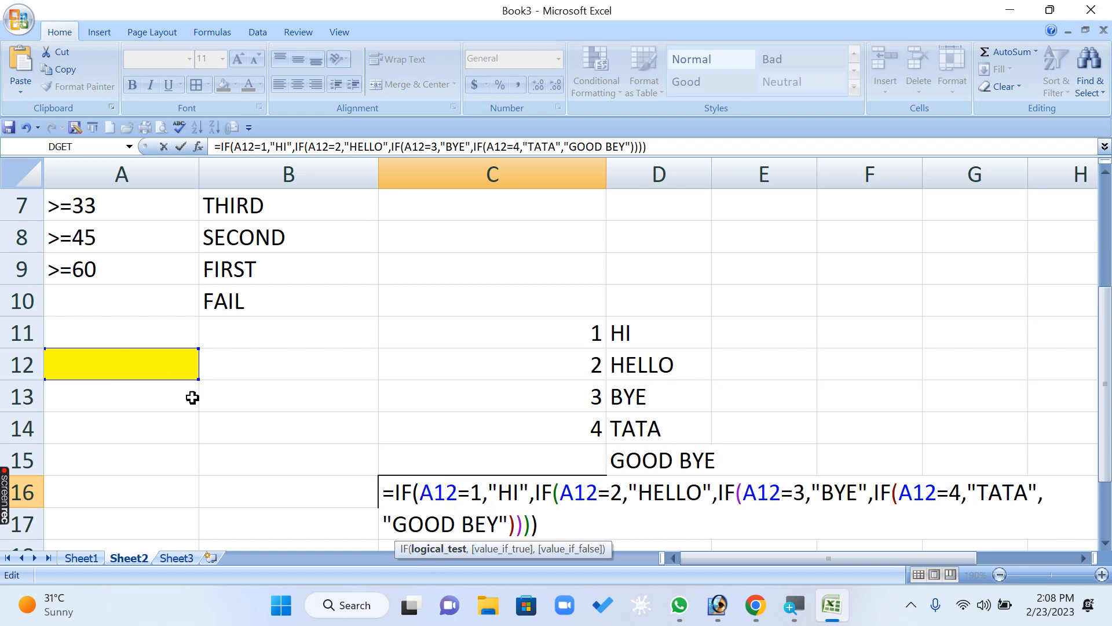
pyautogui.click(511, 491)
pyautogui.doubleClick(598, 502)
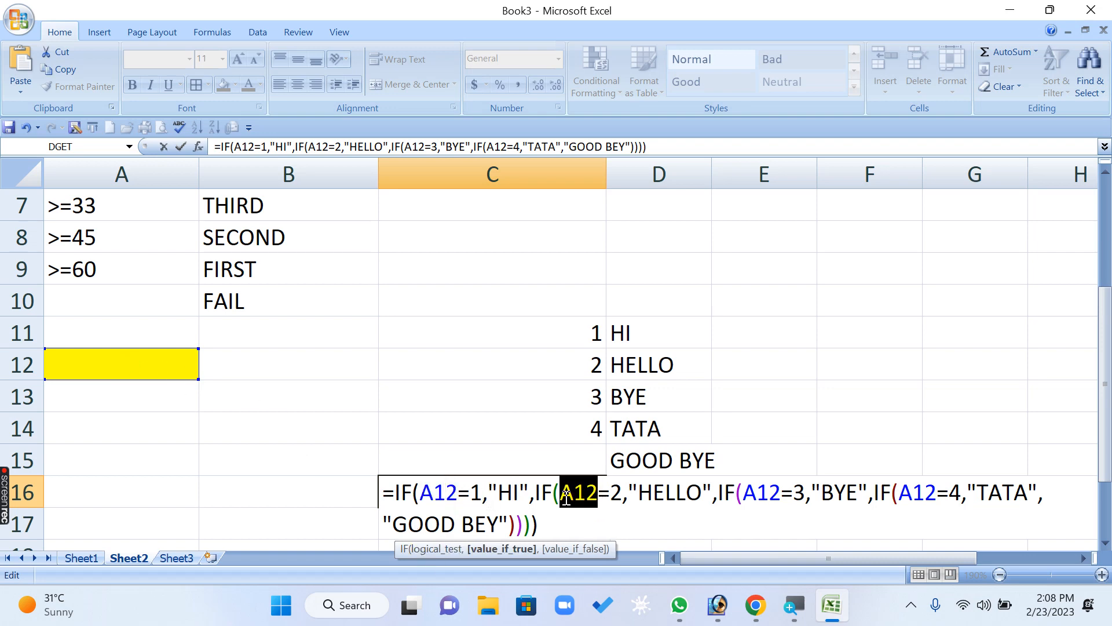
pyautogui.click(610, 498)
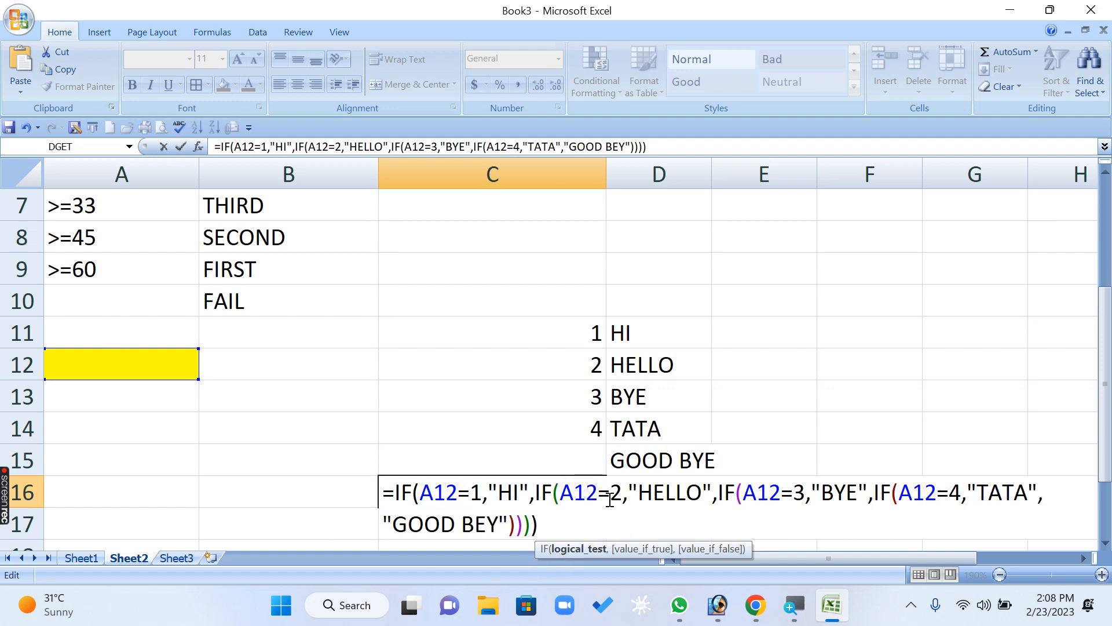
pyautogui.click(681, 484)
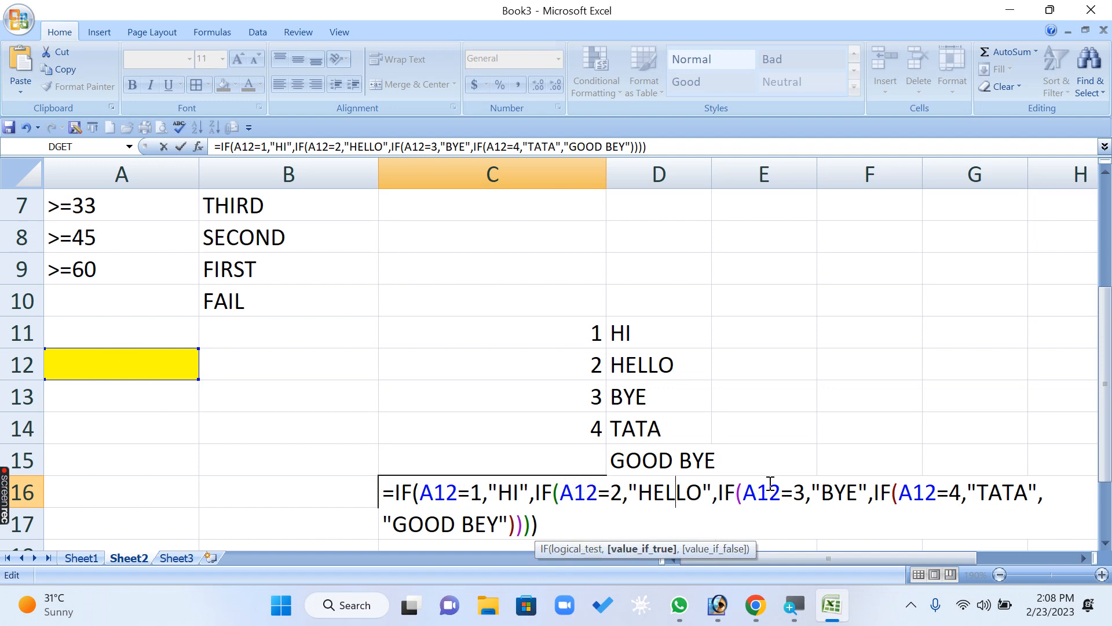
pyautogui.moveTo(781, 492); pyautogui.dragTo(743, 491)
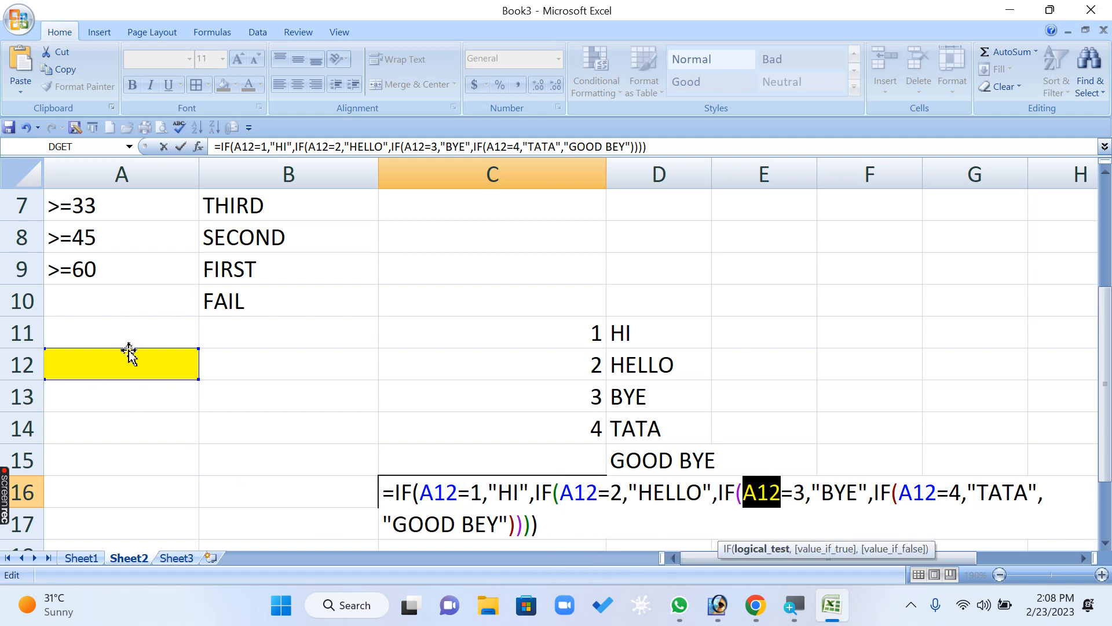
pyautogui.click(798, 492)
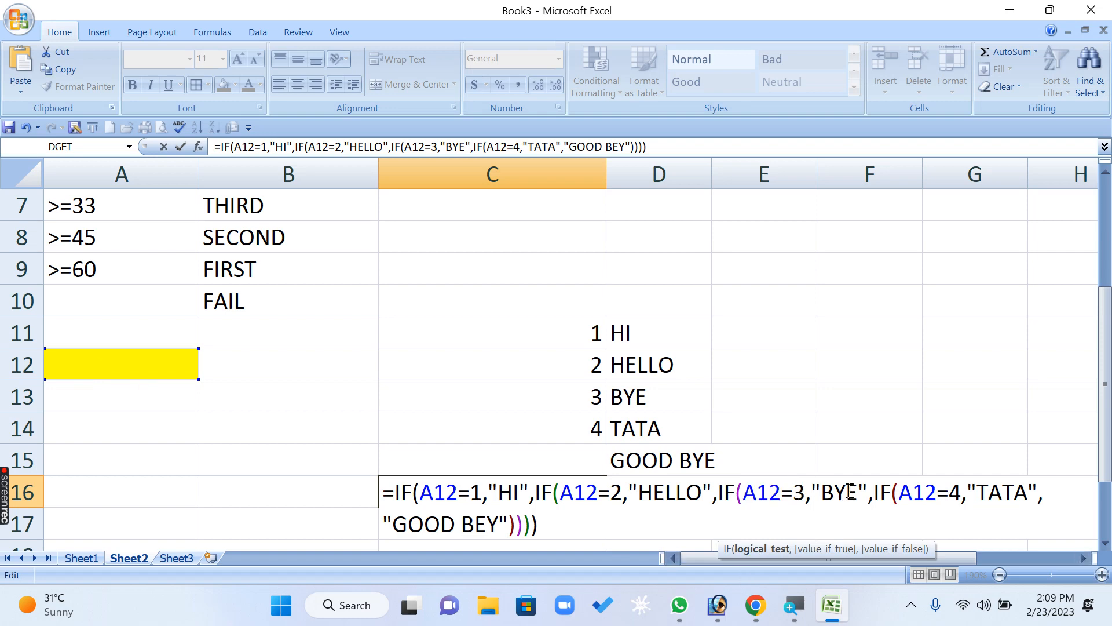
pyautogui.moveTo(935, 492); pyautogui.dragTo(898, 491)
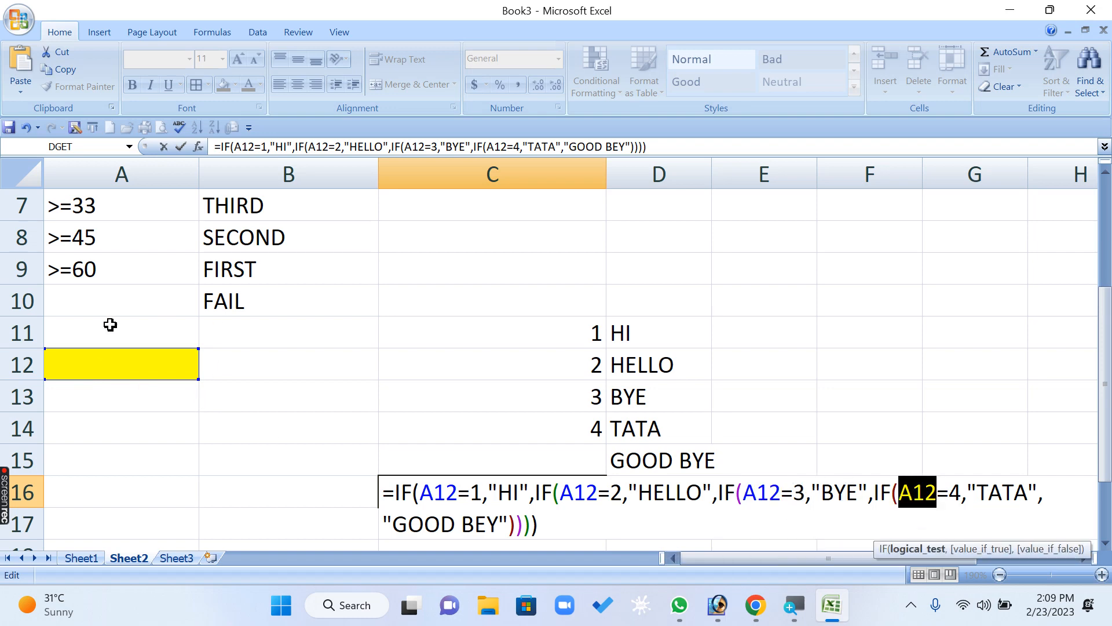
pyautogui.click(951, 492)
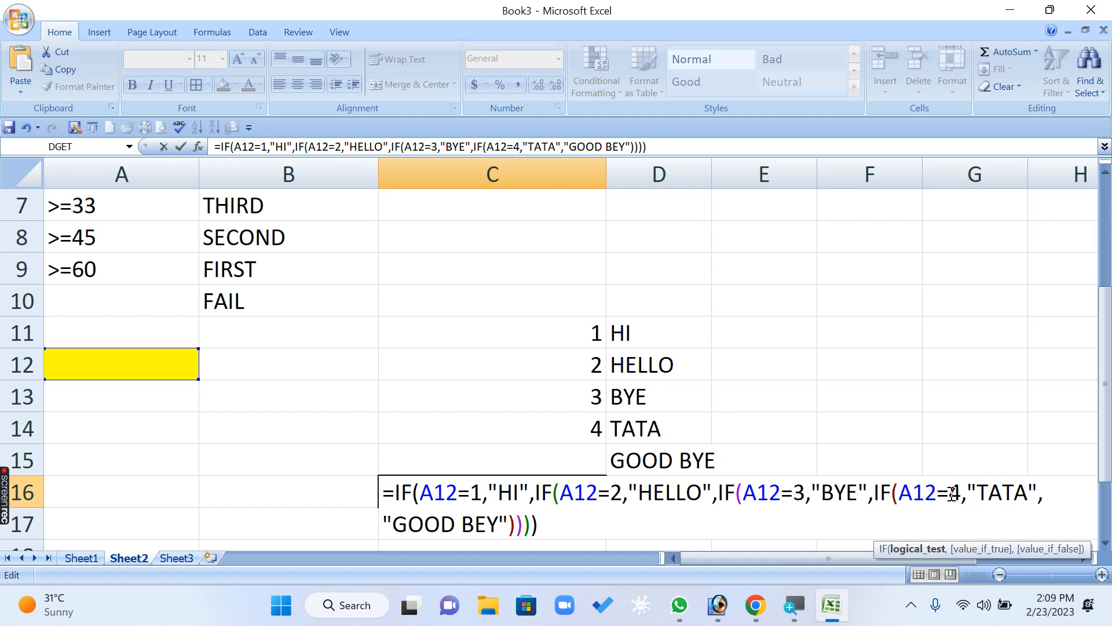
pyautogui.click(1027, 491)
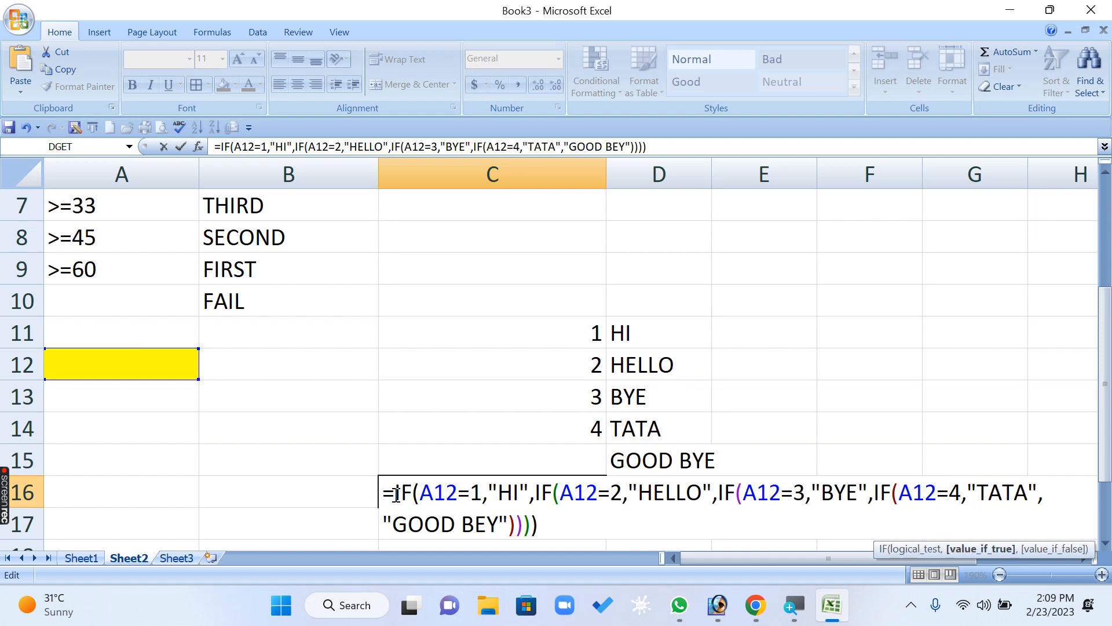
# - Recheck the four A12 conditions and the default text in C16, and commit the nested IF formula
pyautogui.click(430, 492)
pyautogui.click(479, 492)
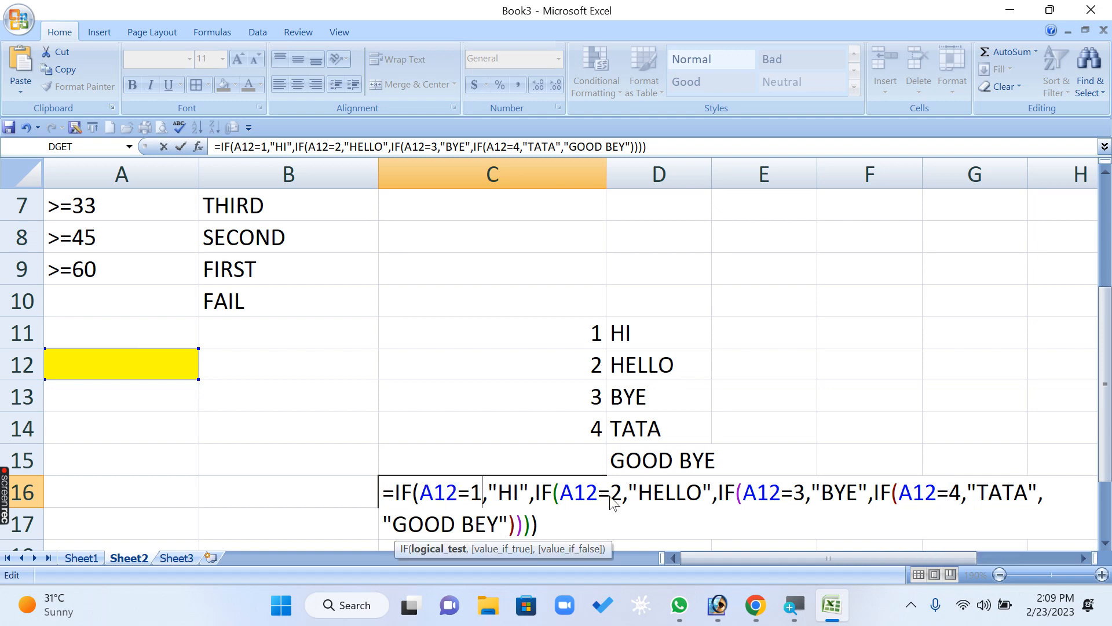
pyautogui.moveTo(575, 492); pyautogui.dragTo(626, 492)
pyautogui.click(770, 493)
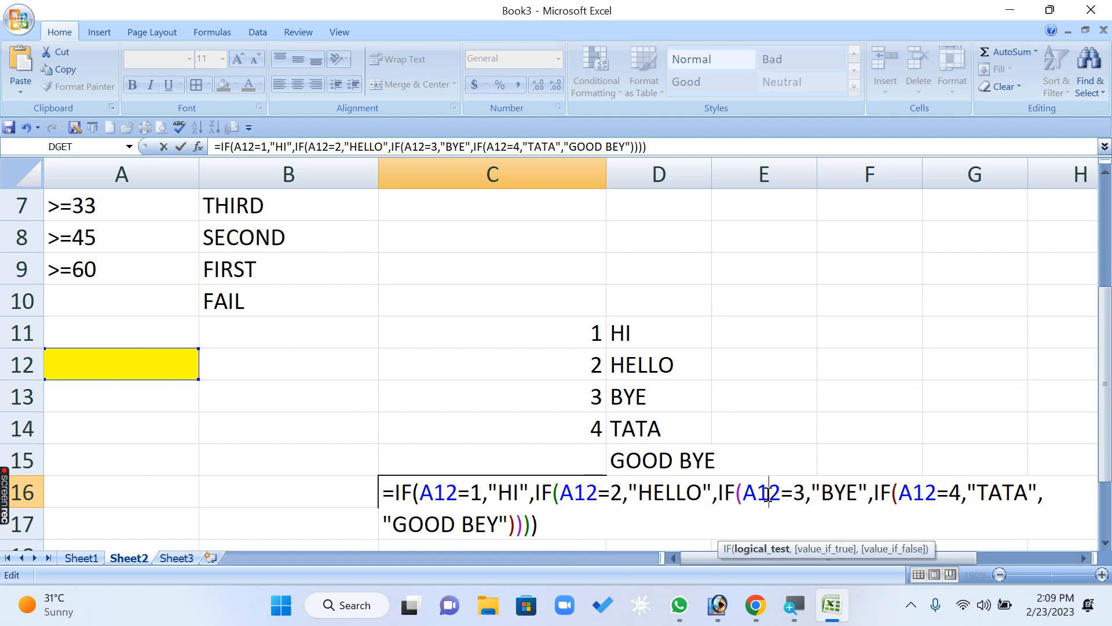
pyautogui.moveTo(790, 493); pyautogui.dragTo(807, 492)
pyautogui.moveTo(913, 493); pyautogui.dragTo(961, 492)
pyautogui.click(470, 524)
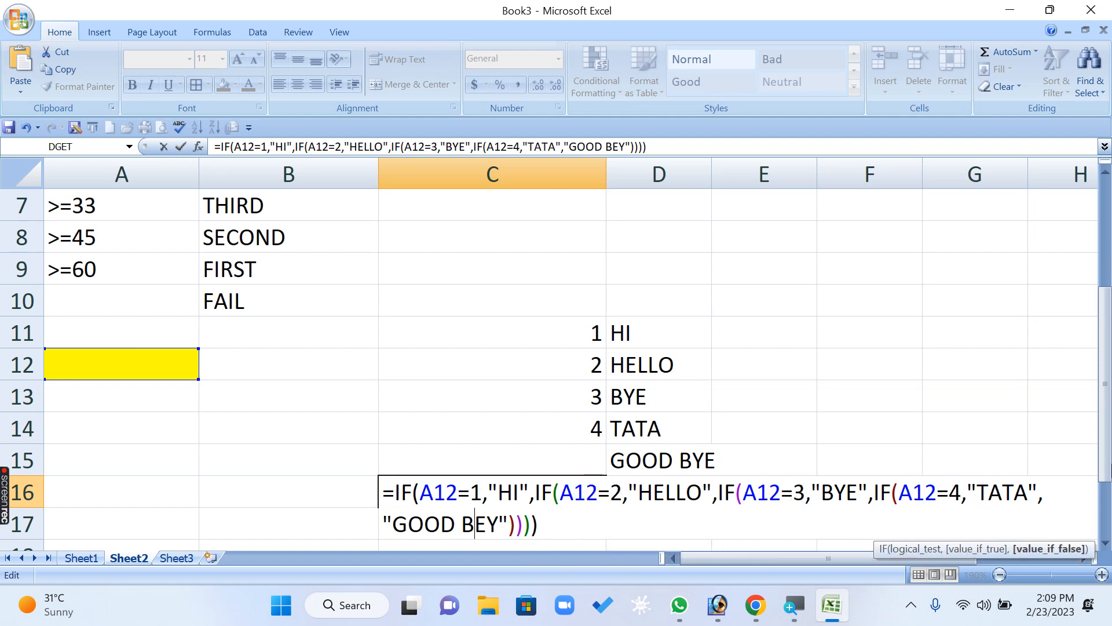
pyautogui.press('Return')
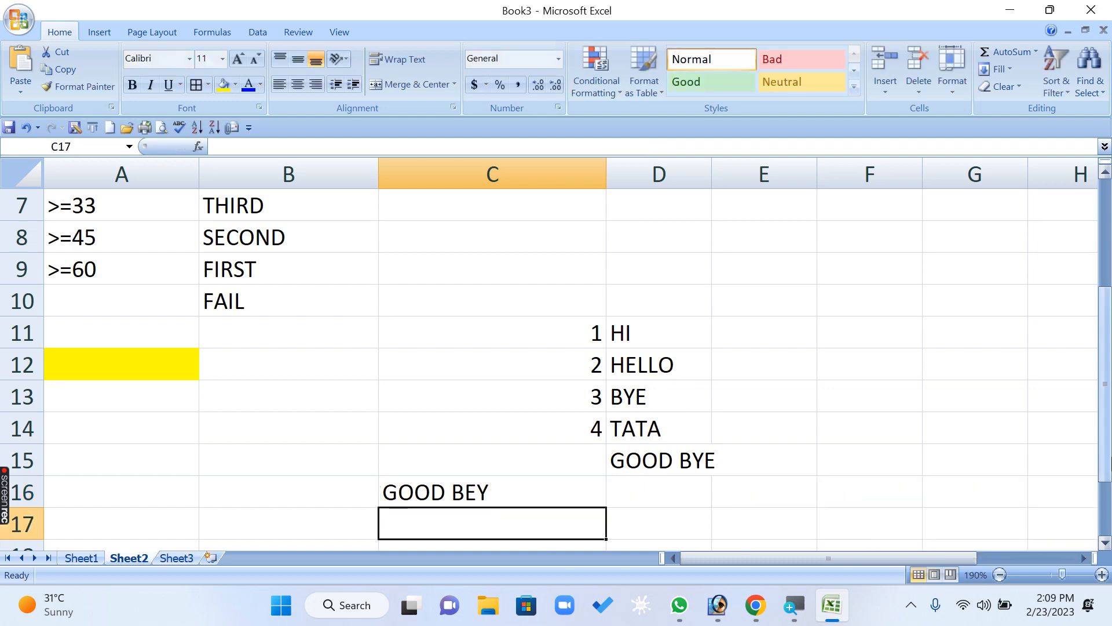
# - Test the C16 formula by entering 1, 2, 3, 4 and 58 in A12 in turn
pyautogui.press('Up')
pyautogui.press('Up')
pyautogui.press('Up')
pyautogui.press('Up')
pyautogui.press('Up')
pyautogui.press('Left')
pyautogui.press('Left')
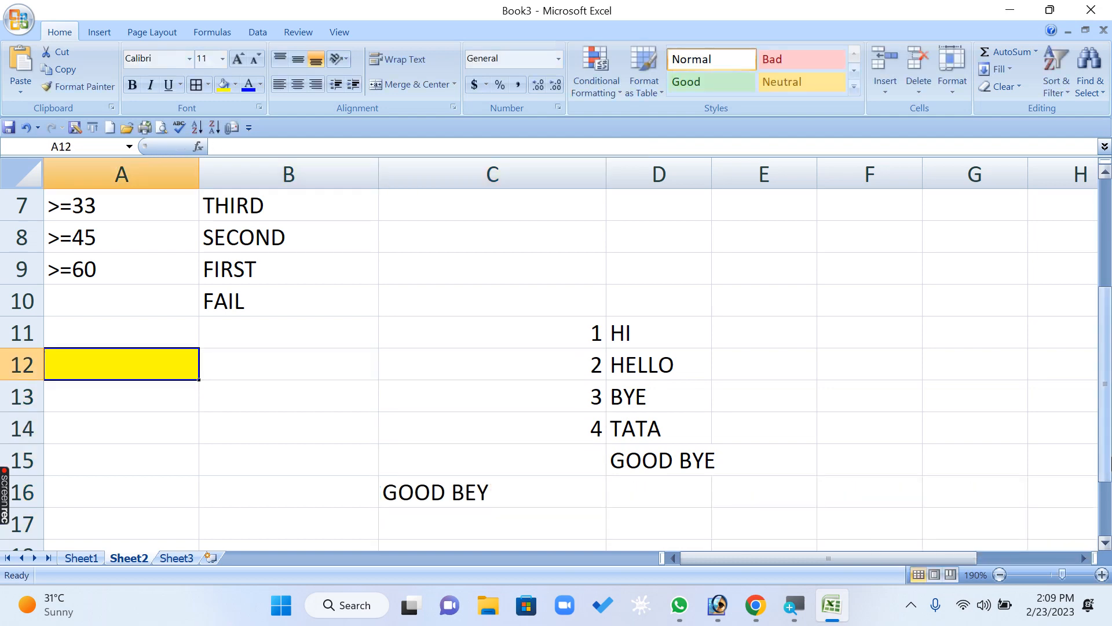
pyautogui.write('1')
pyautogui.press('Return')
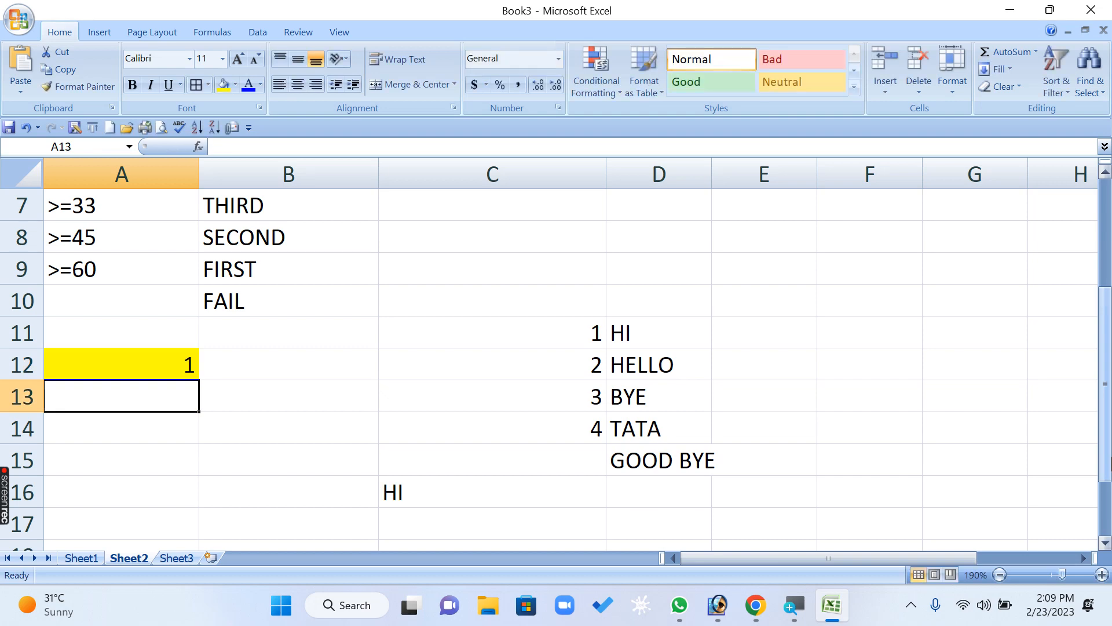
pyautogui.press('Up')
pyautogui.write('2')
pyautogui.press('Return')
pyautogui.press('Up')
pyautogui.write('3')
pyautogui.press('Return')
pyautogui.press('Up')
pyautogui.write('4')
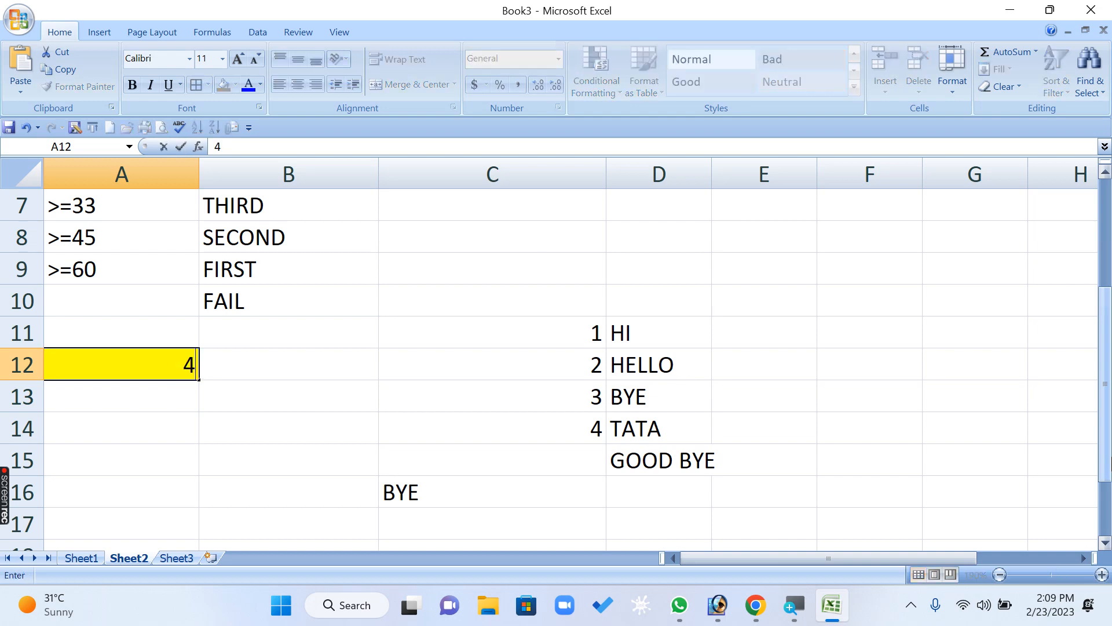
pyautogui.press('Return')
pyautogui.press('Up')
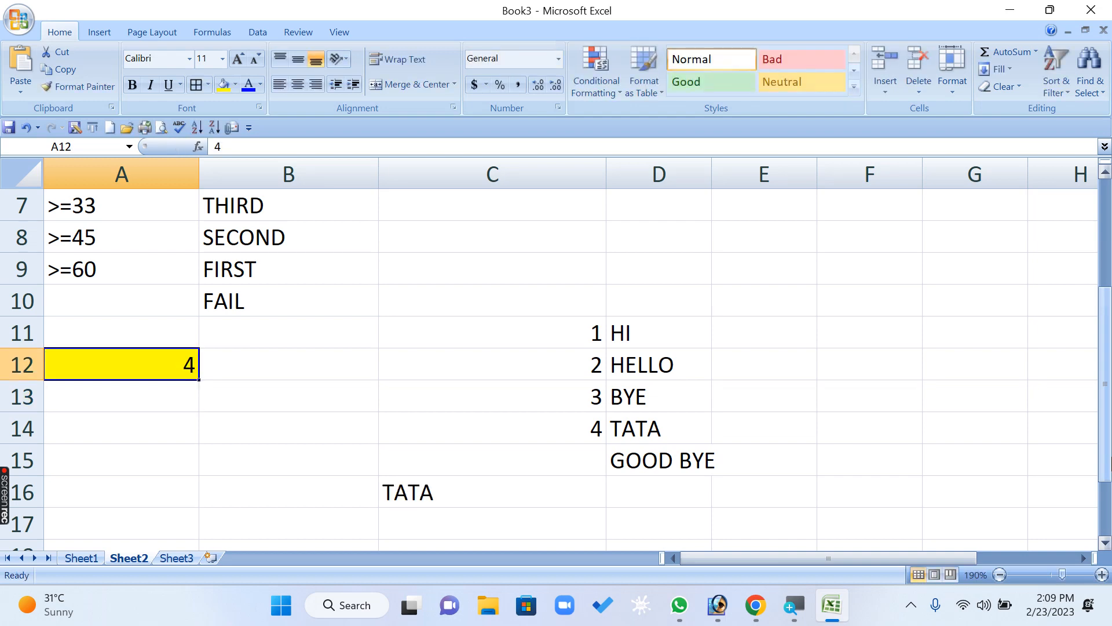
pyautogui.write('58')
pyautogui.press('Return')
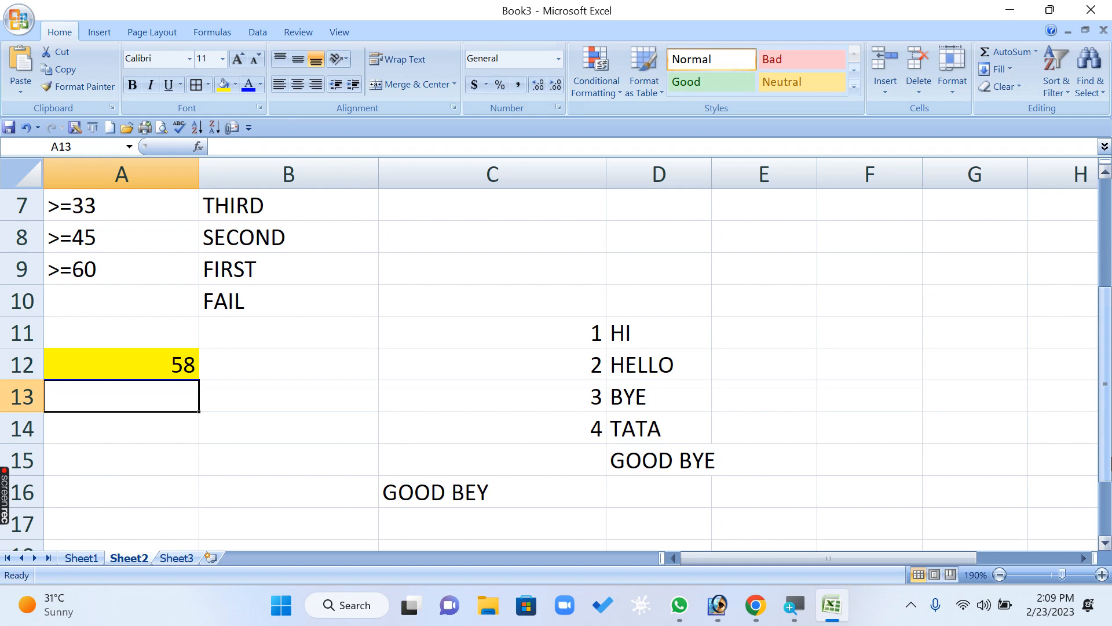
# - Copy the full nested IF formula text from C16 and paste it into merged cell A5 on Sheet2
pyautogui.click(446, 493)
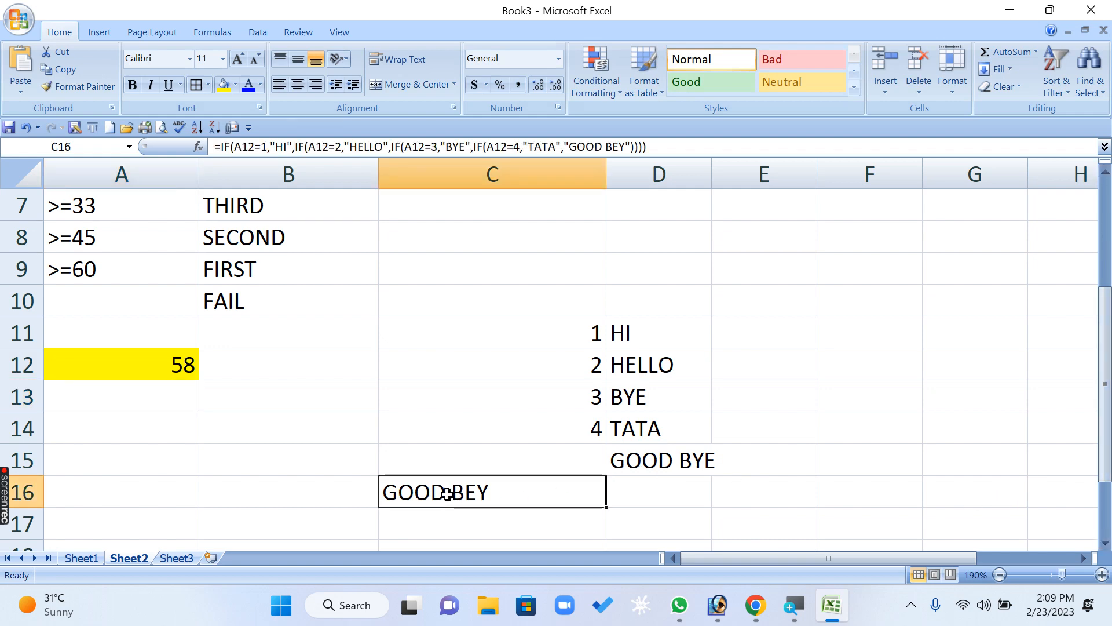
pyautogui.doubleClick(447, 493)
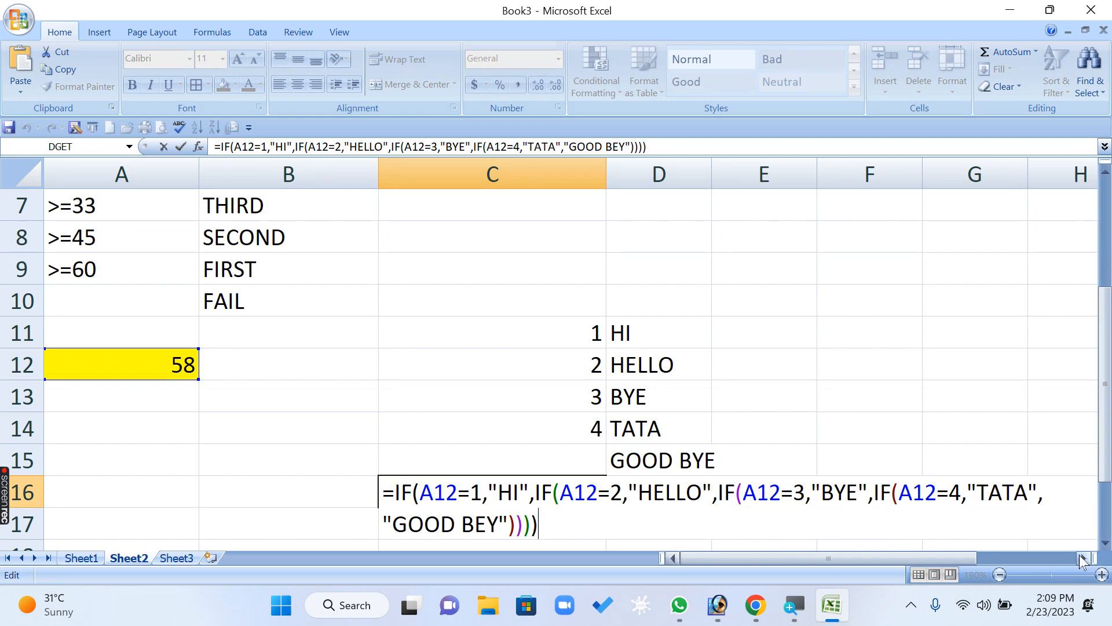
pyautogui.moveTo(568, 529); pyautogui.dragTo(381, 492)
pyautogui.hotkey('ctrl', 'c')
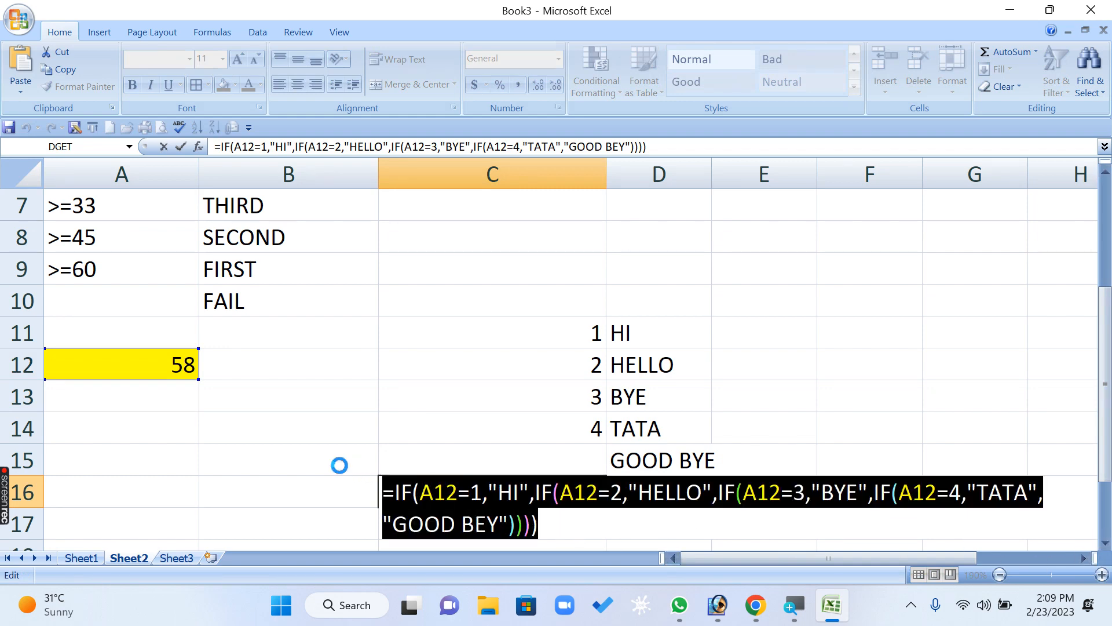
pyautogui.press('Escape')
pyautogui.click(84, 557)
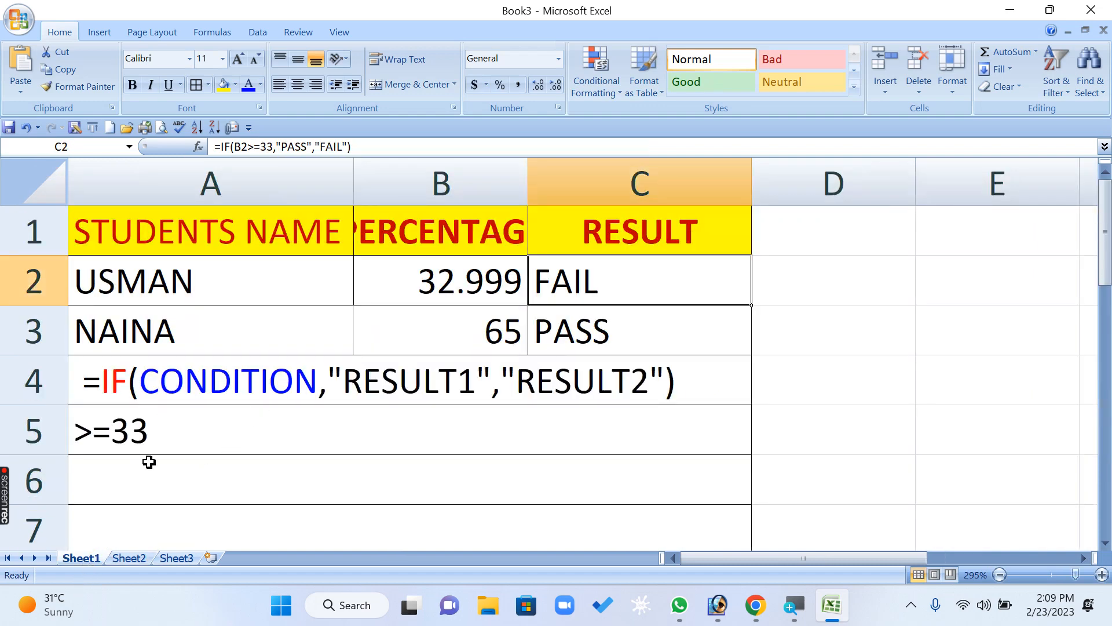
pyautogui.scroll(-4, 163, 497)
pyautogui.scroll(4, 159, 464)
pyautogui.click(138, 557)
pyautogui.scroll(2, 155, 473)
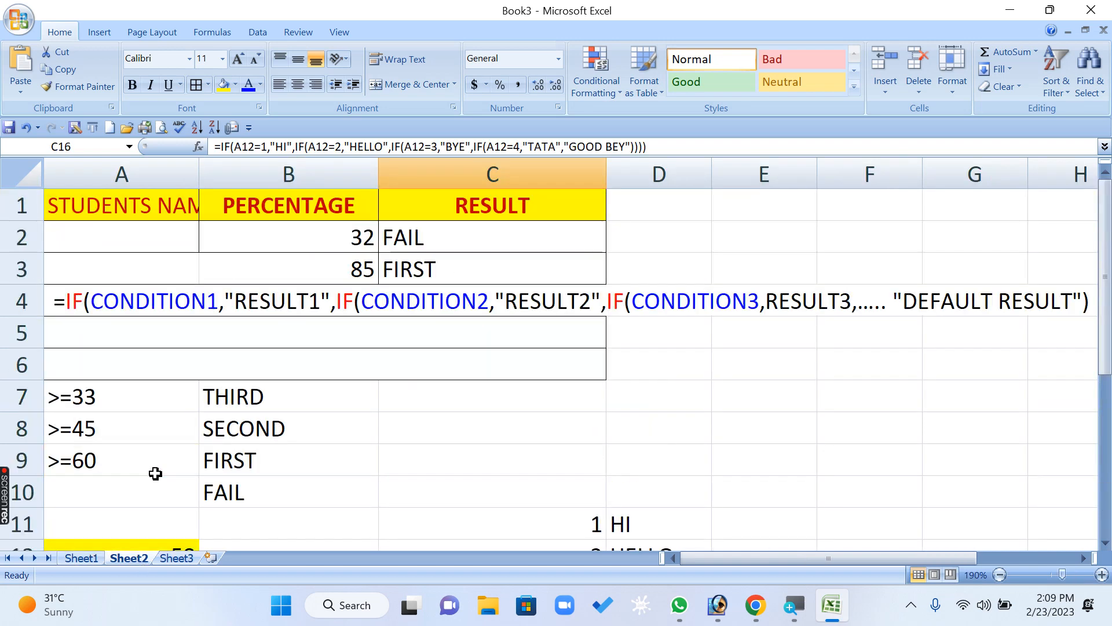
pyautogui.doubleClick(77, 328)
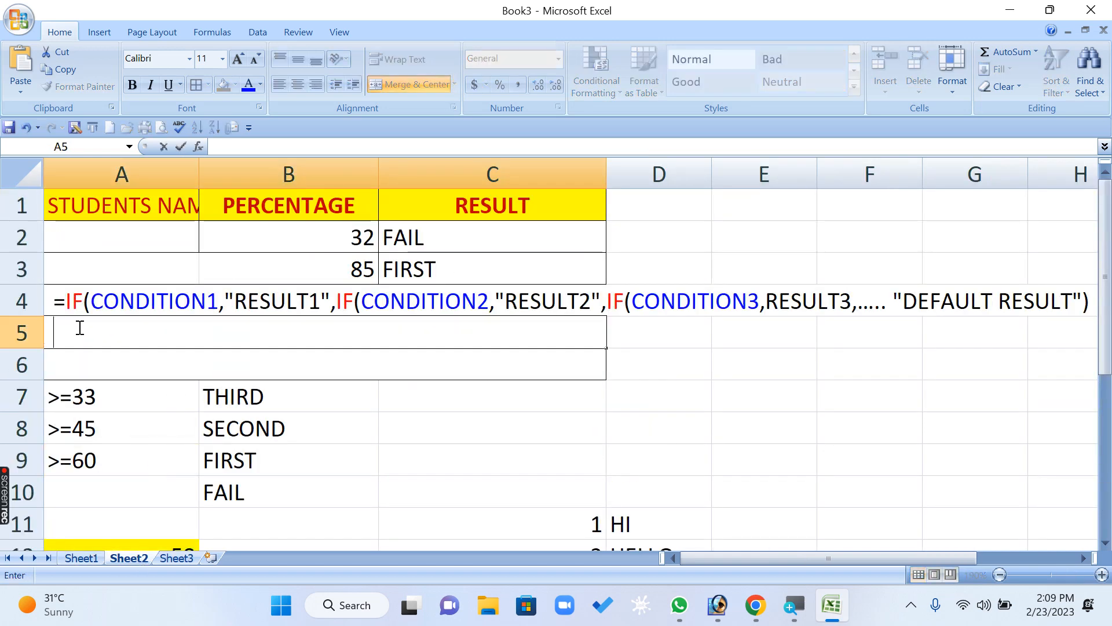
pyautogui.hotkey('ctrl', 'v')
pyautogui.click(454, 430)
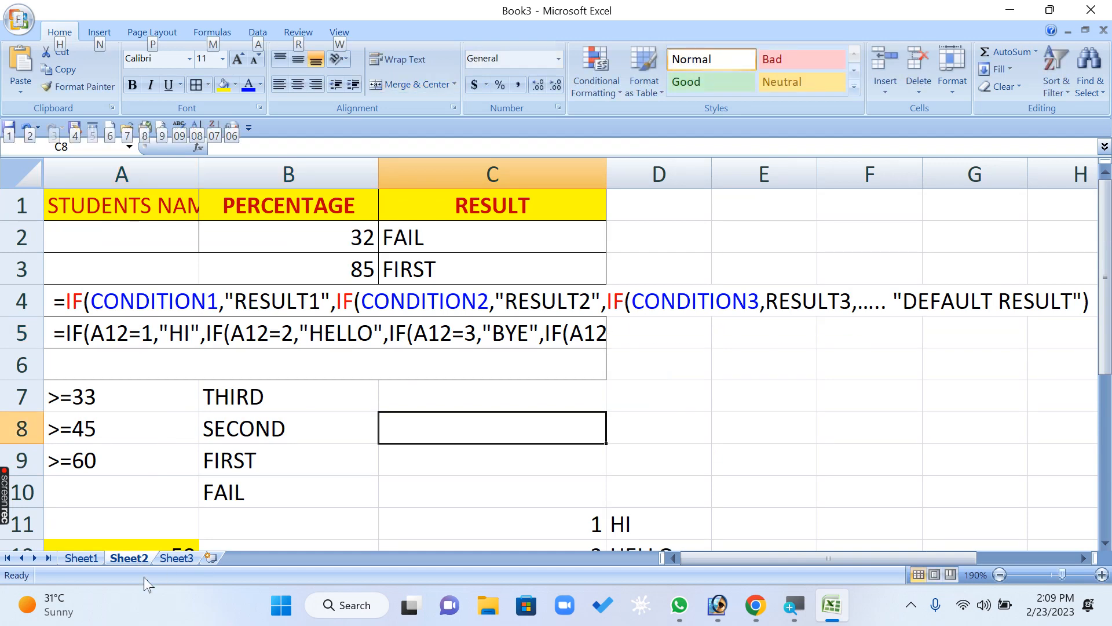
# - Copy the simple IF syntax text from A4 on Sheet1 and paste it into merged cell A6 on Sheet2
pyautogui.click(80, 558)
pyautogui.click(128, 385)
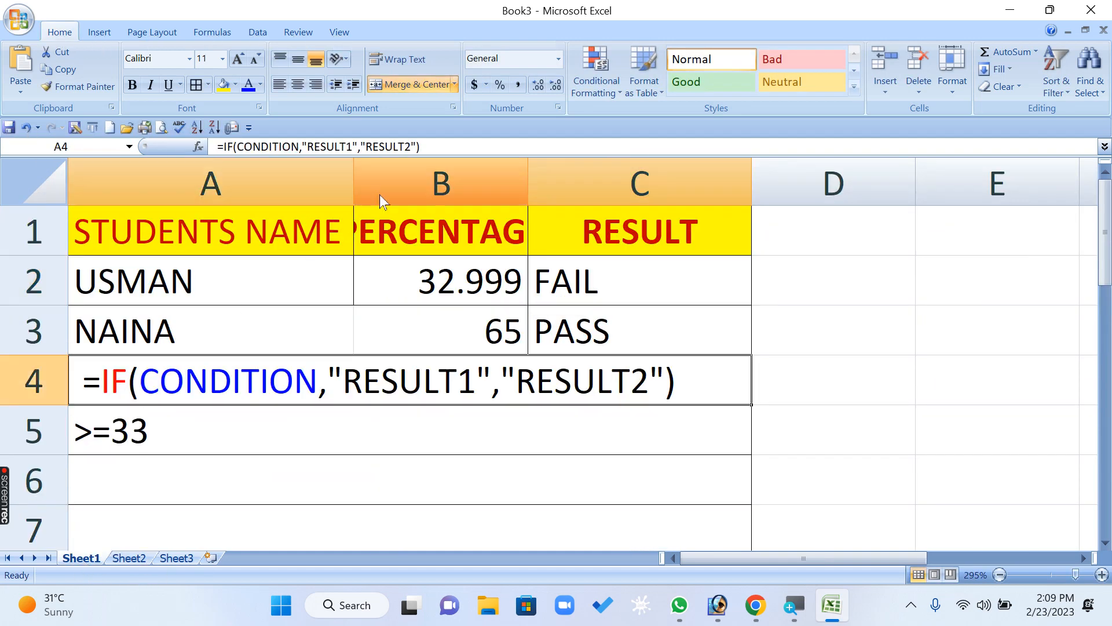
pyautogui.moveTo(440, 146); pyautogui.dragTo(215, 147)
pyautogui.hotkey('ctrl', 'c')
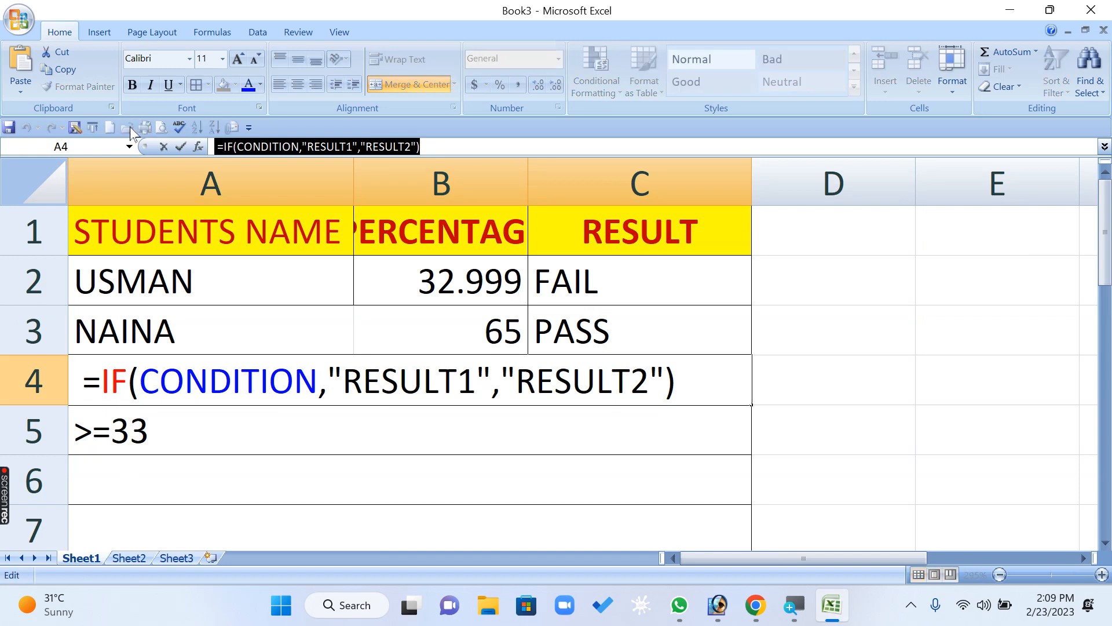
pyautogui.press('Escape')
pyautogui.click(128, 558)
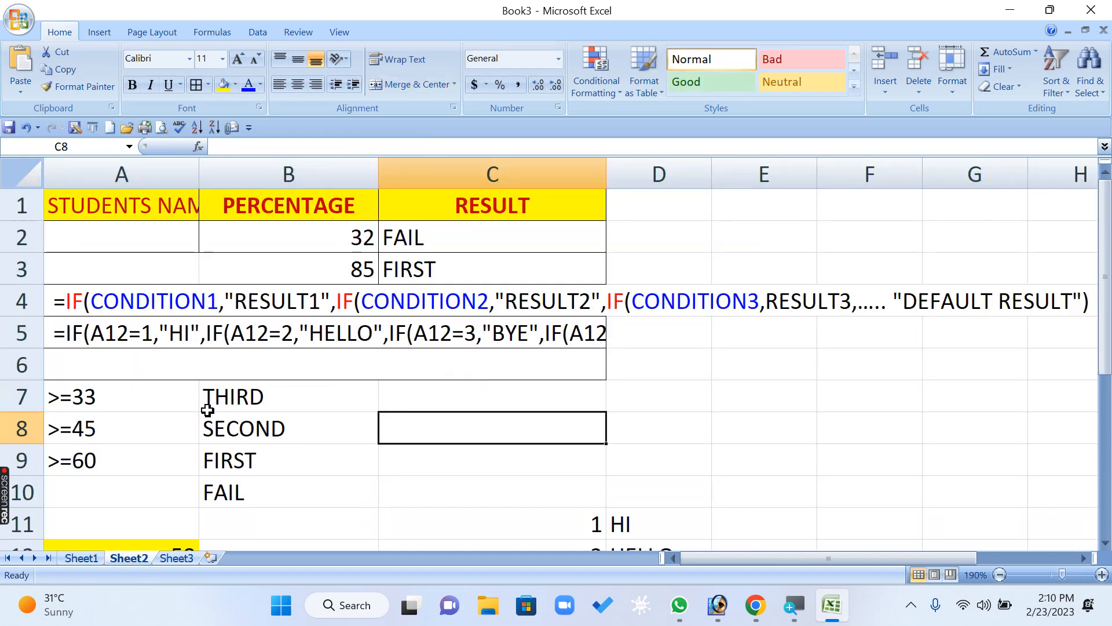
pyautogui.click(34, 303)
pyautogui.rightClick(34, 304)
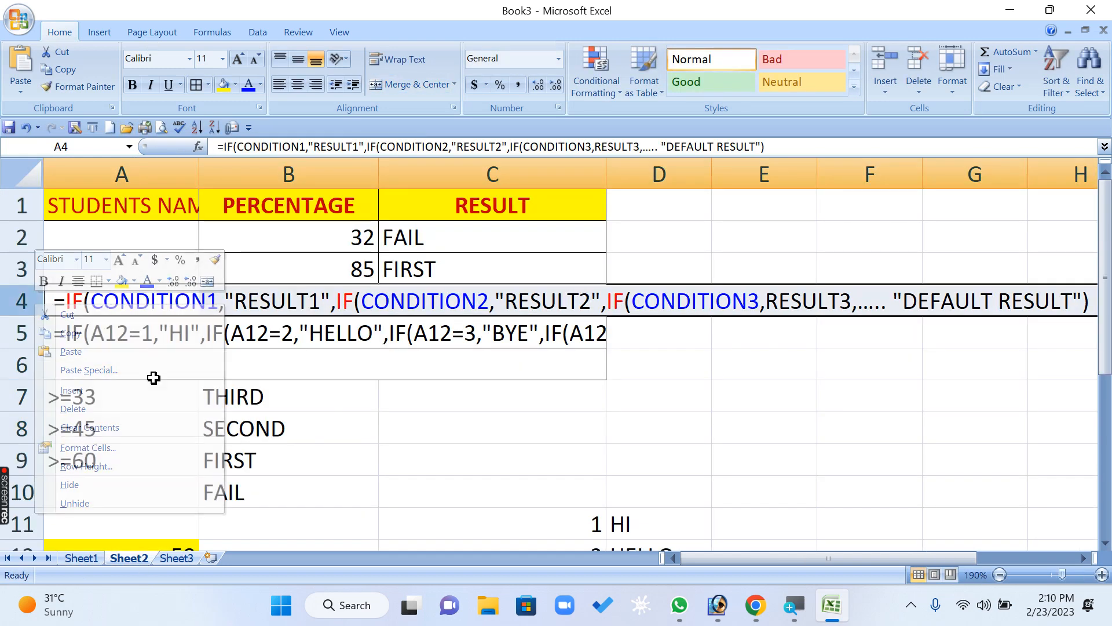
pyautogui.click(100, 362)
pyautogui.doubleClick(105, 366)
pyautogui.hotkey('ctrl', 'v')
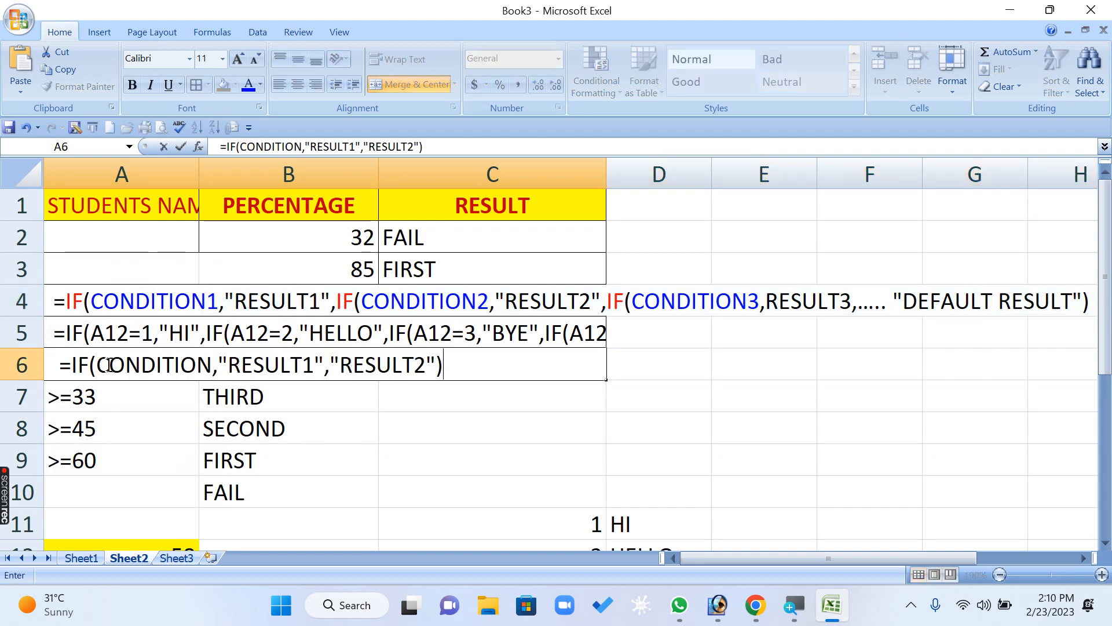
pyautogui.click(390, 449)
# - Colour the first IF keyword of the formula text in A5 red
pyautogui.doubleClick(80, 339)
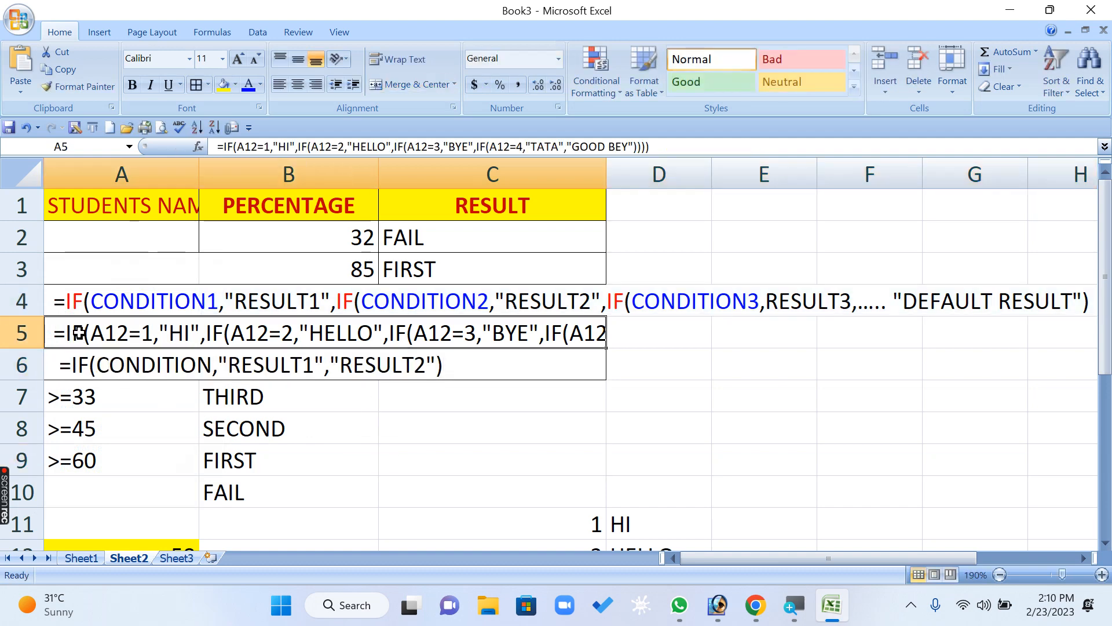
pyautogui.doubleClick(74, 333)
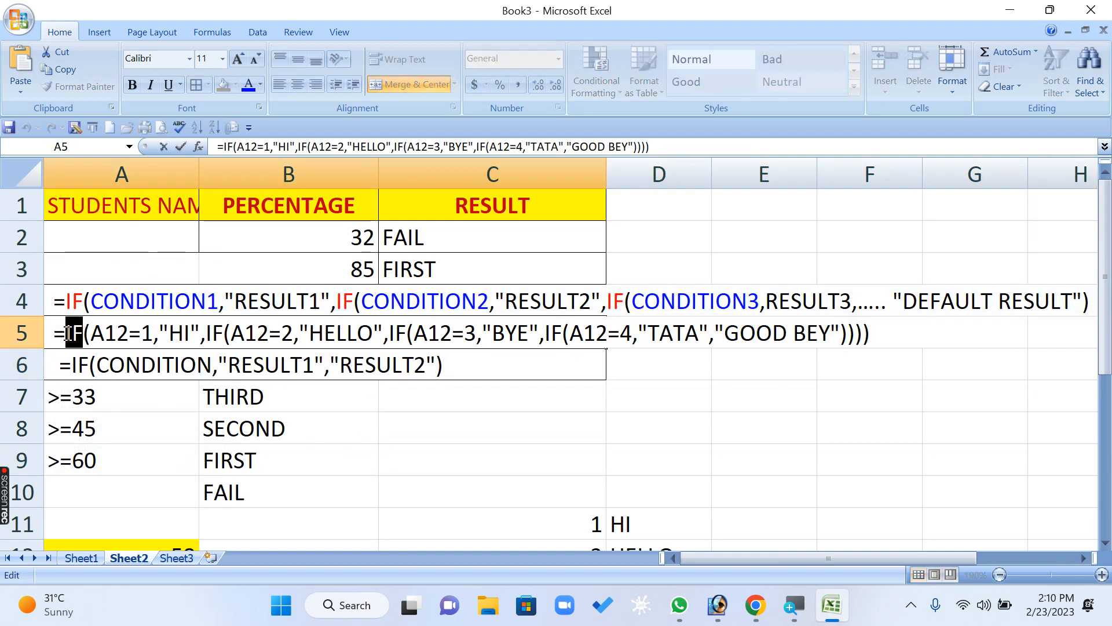
pyautogui.click(260, 85)
pyautogui.click(261, 224)
pyautogui.click(379, 390)
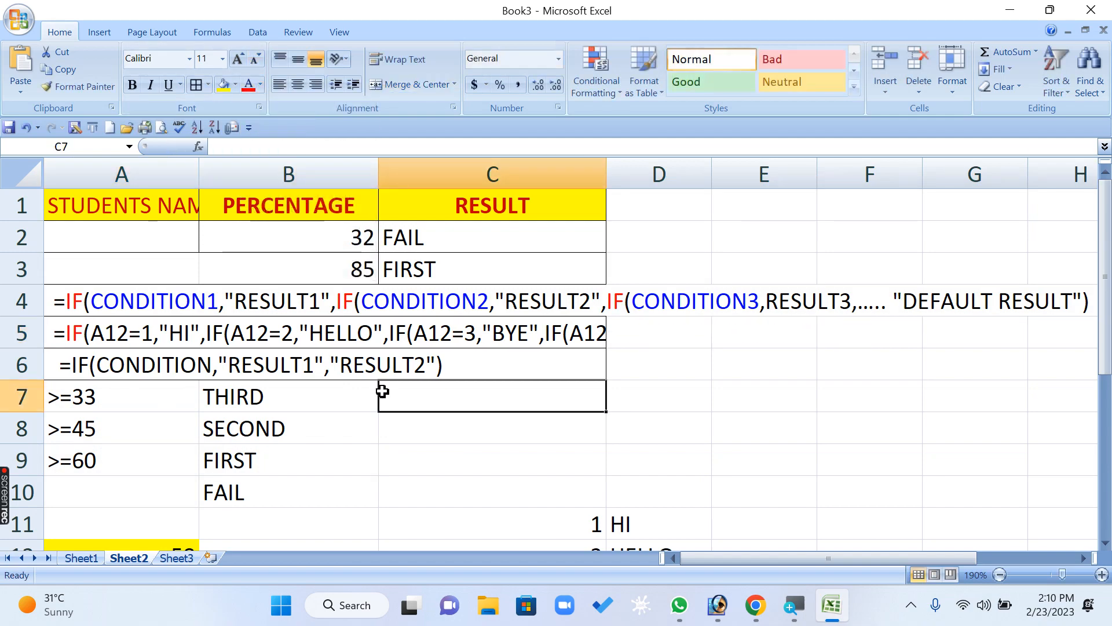